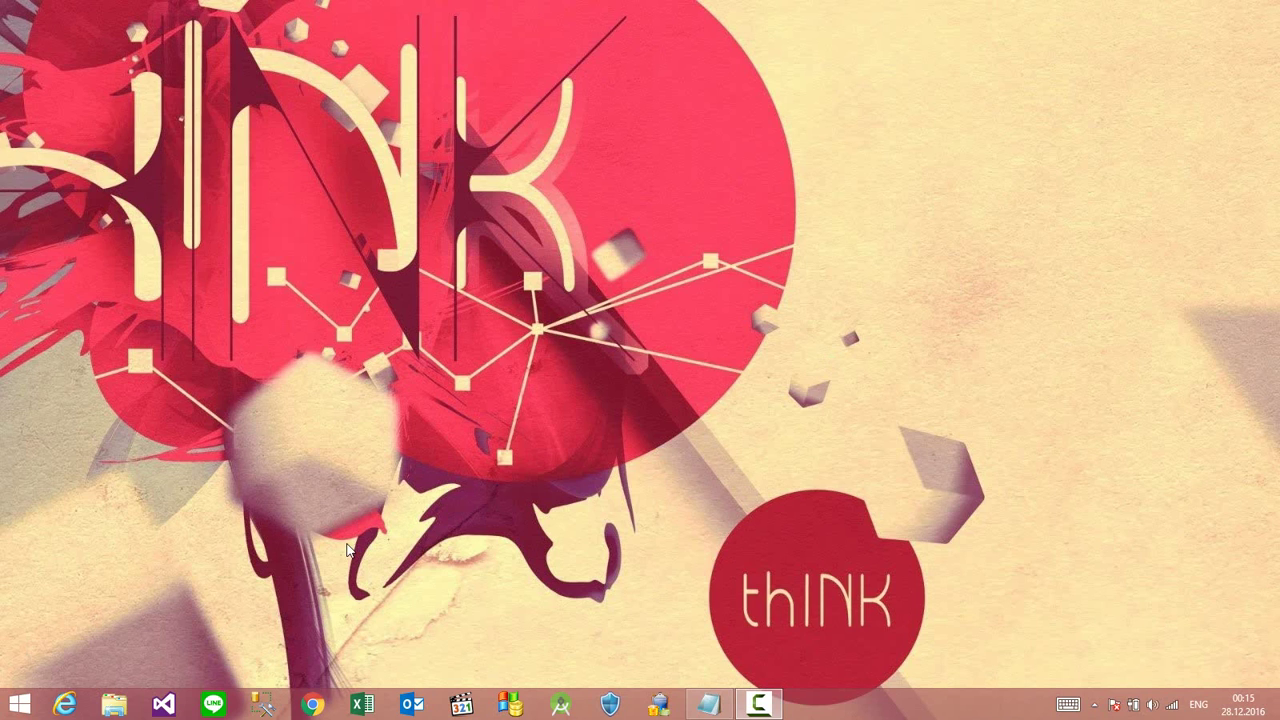
Look through the installed apps for the SQL Server 2014 entries and return to the desktop
left_click(20, 704)
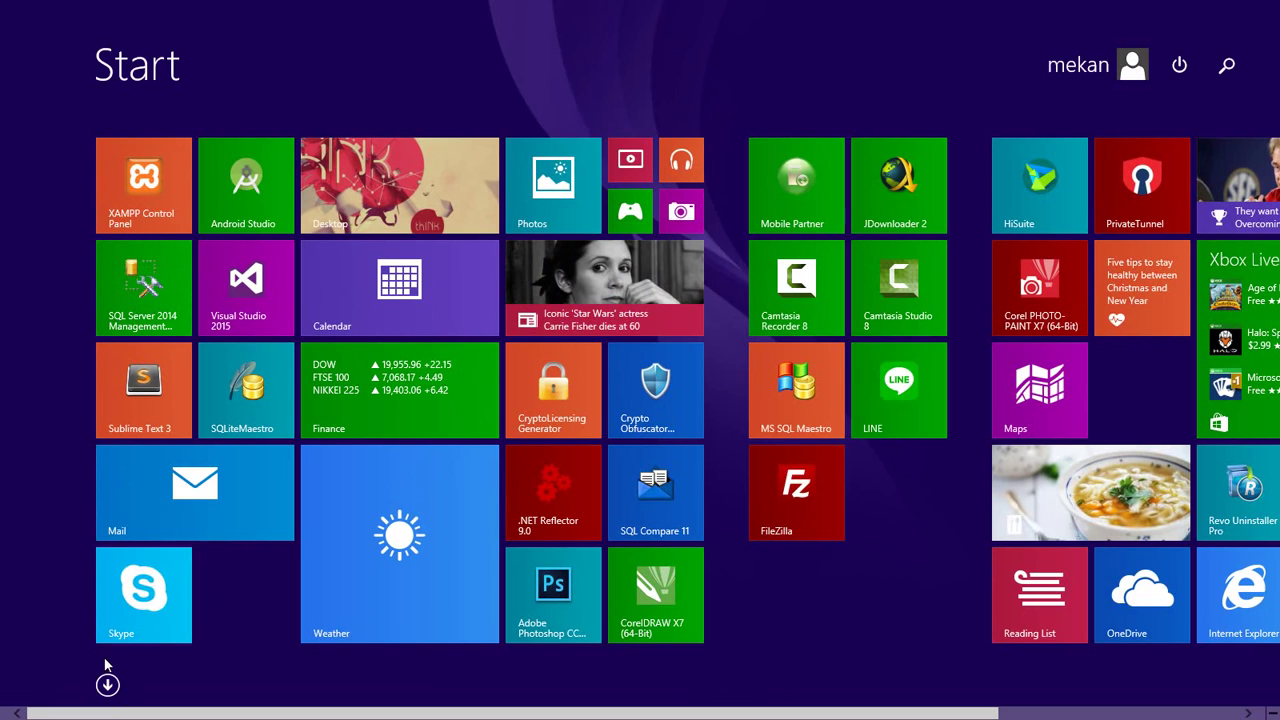
left_click(107, 685)
scroll(398, 458, "down", 10)
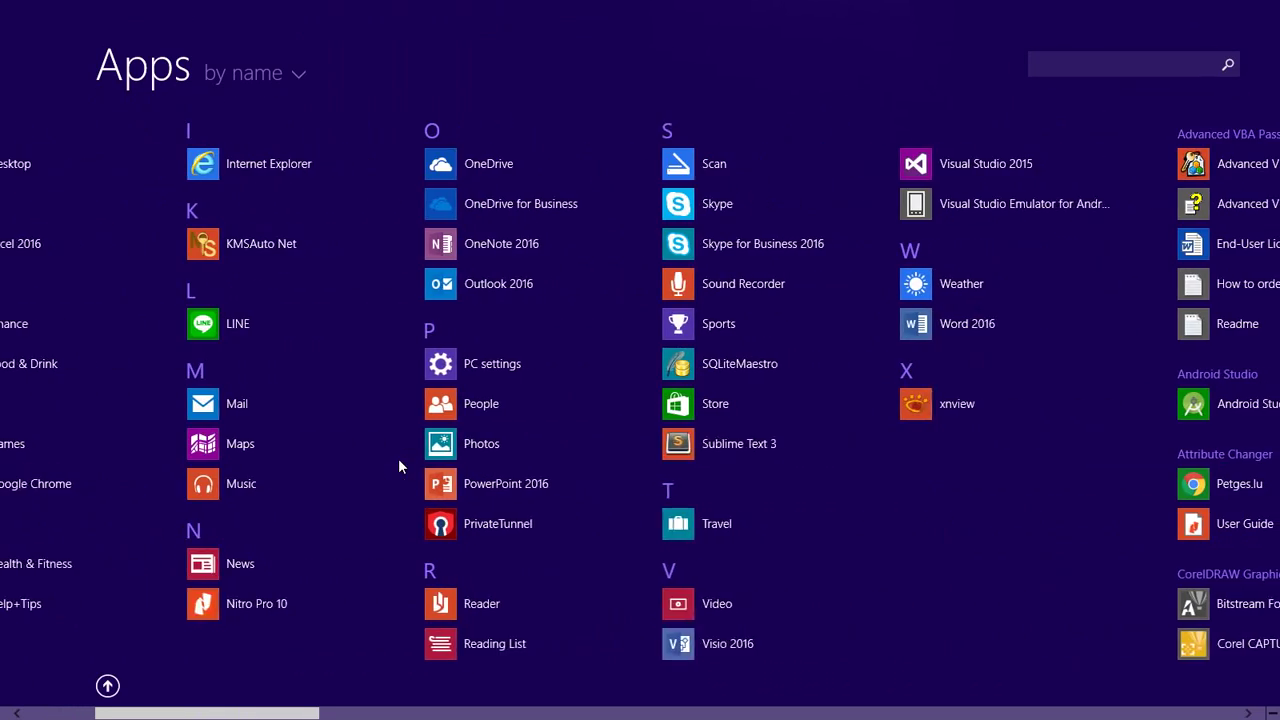
scroll(398, 458, "down", 8)
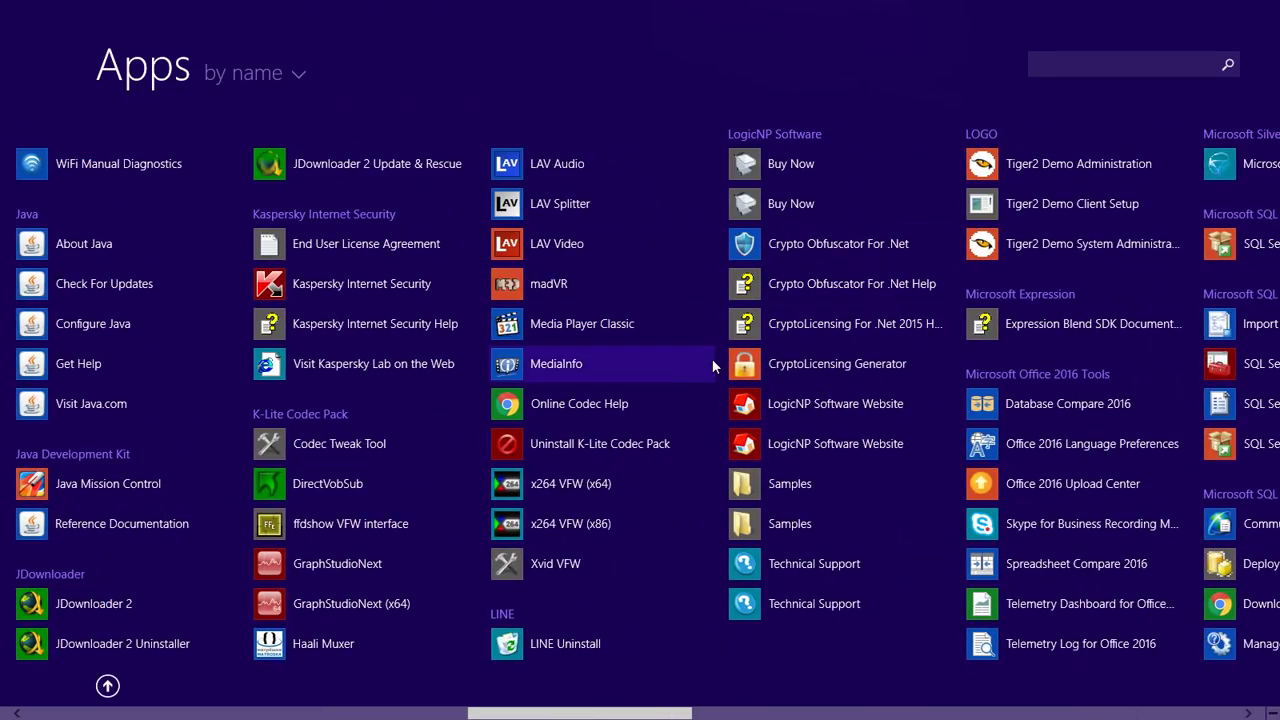
scroll(713, 367, "down", 6)
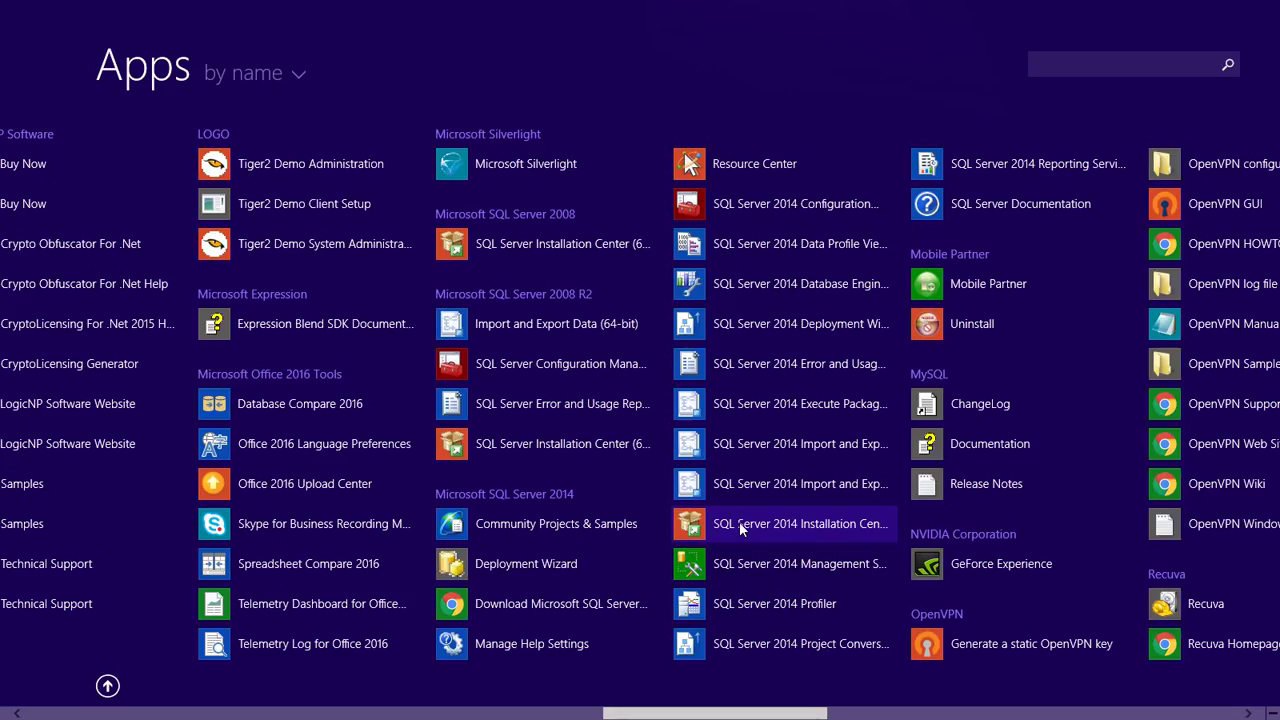
key("Return")
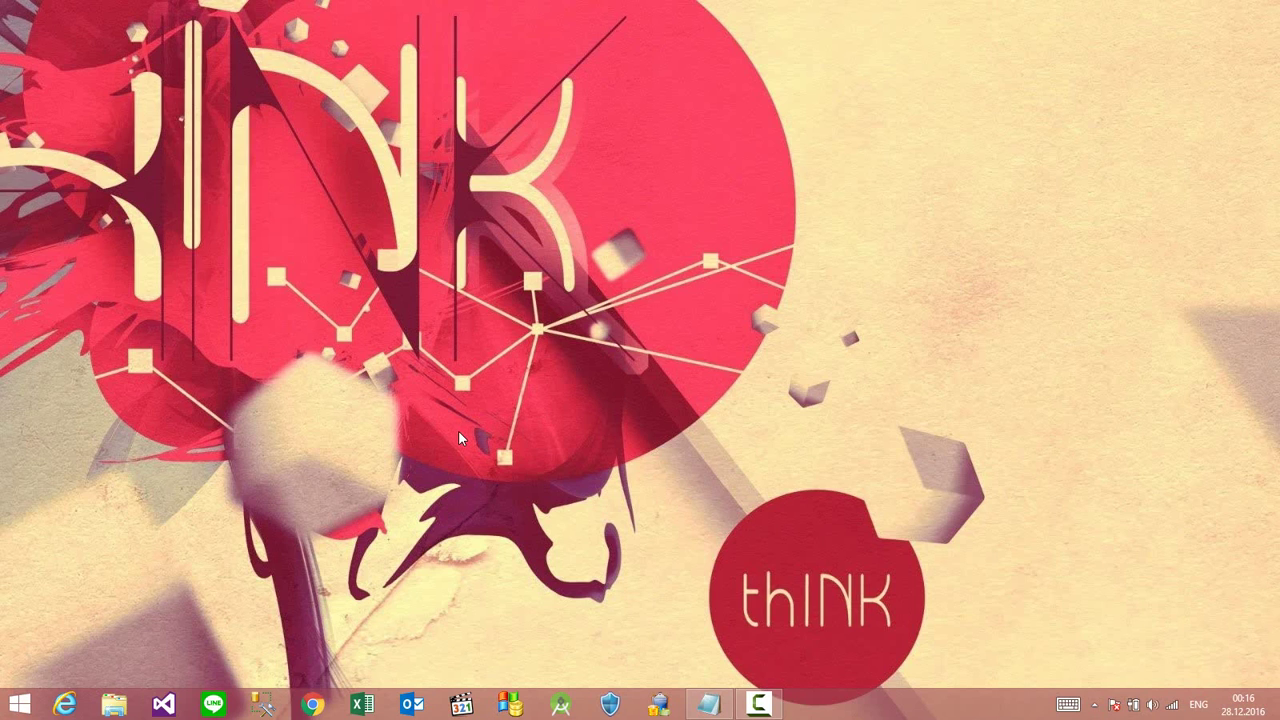
Open SQL Server Management Studio, connect to MEKANLAB with SQL Server Authentication, and close the program
left_click(262, 706)
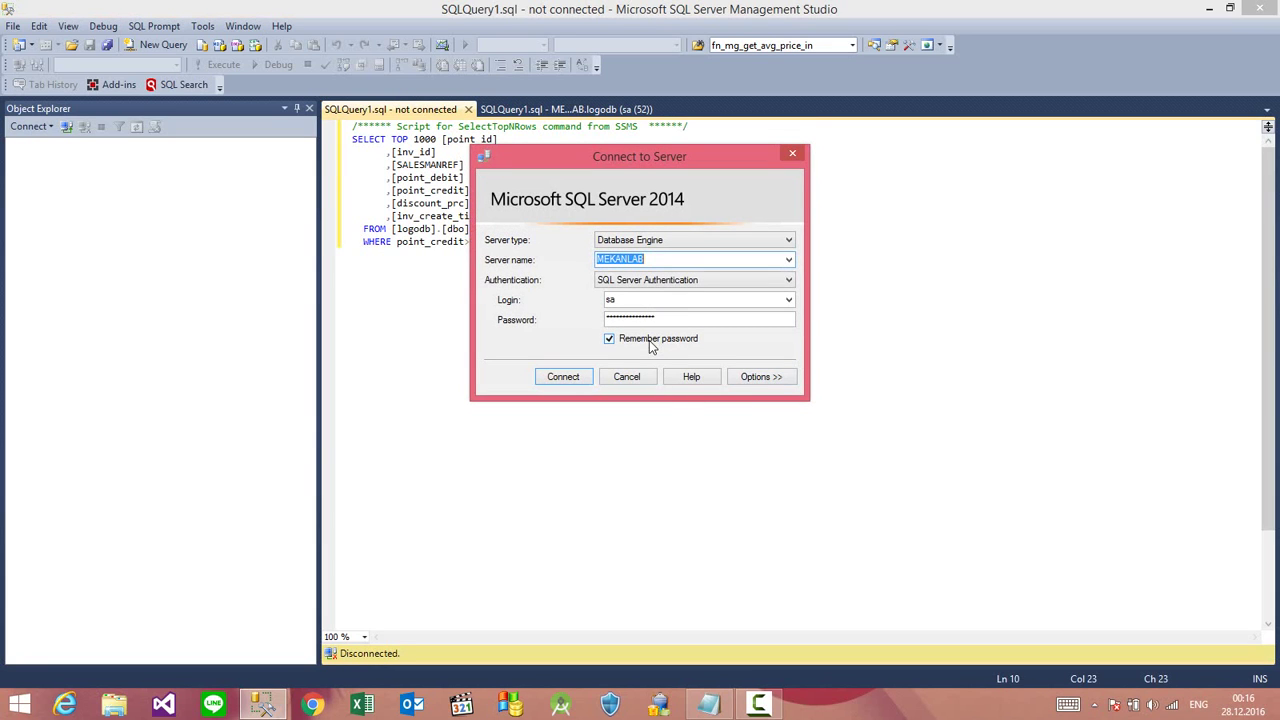
left_click(556, 377)
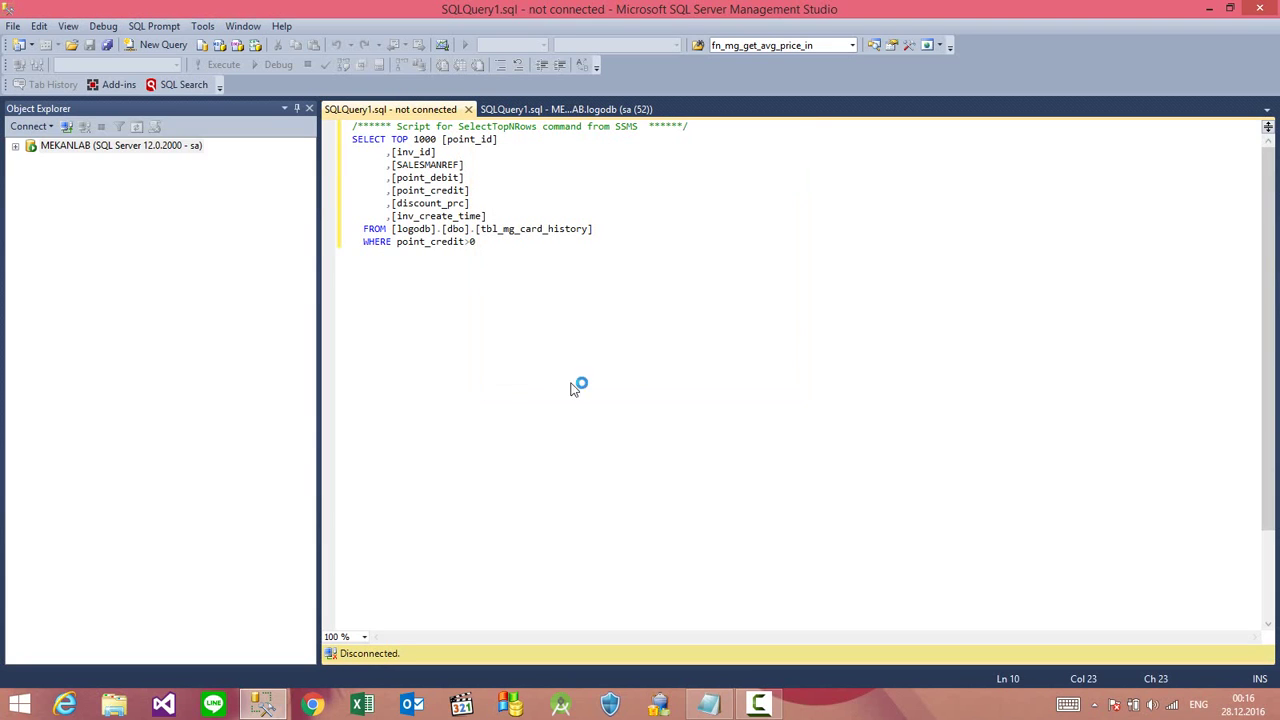
left_click(1262, 9)
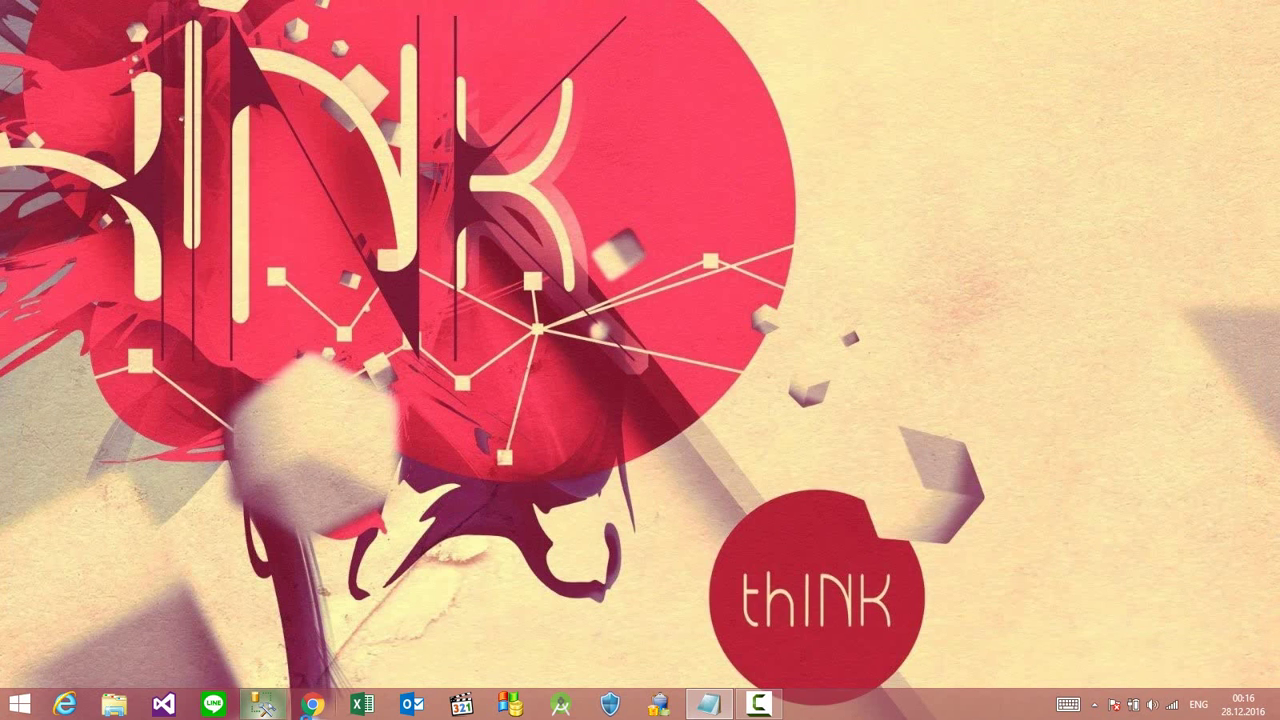
Reopen SQL Server Management Studio, connect to the MEKANLAB database engine with Windows Authentication, and close the program
left_click(263, 705)
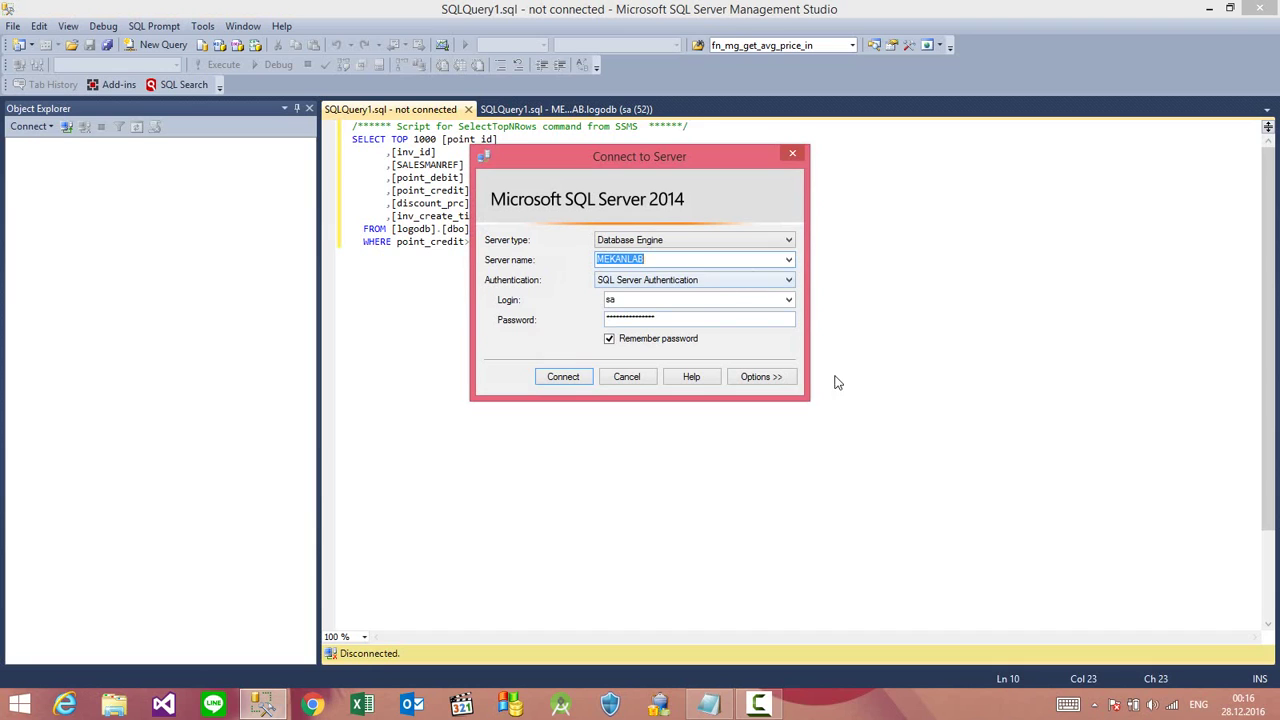
left_click(787, 261)
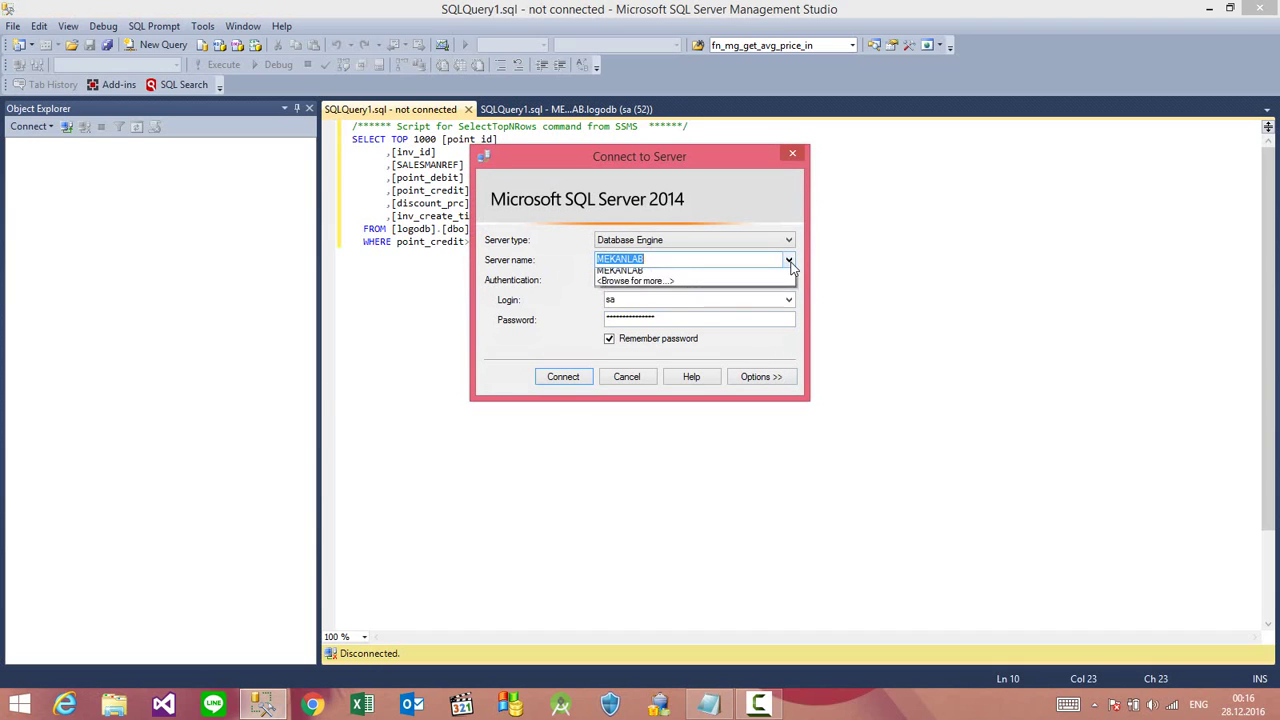
left_click(548, 243)
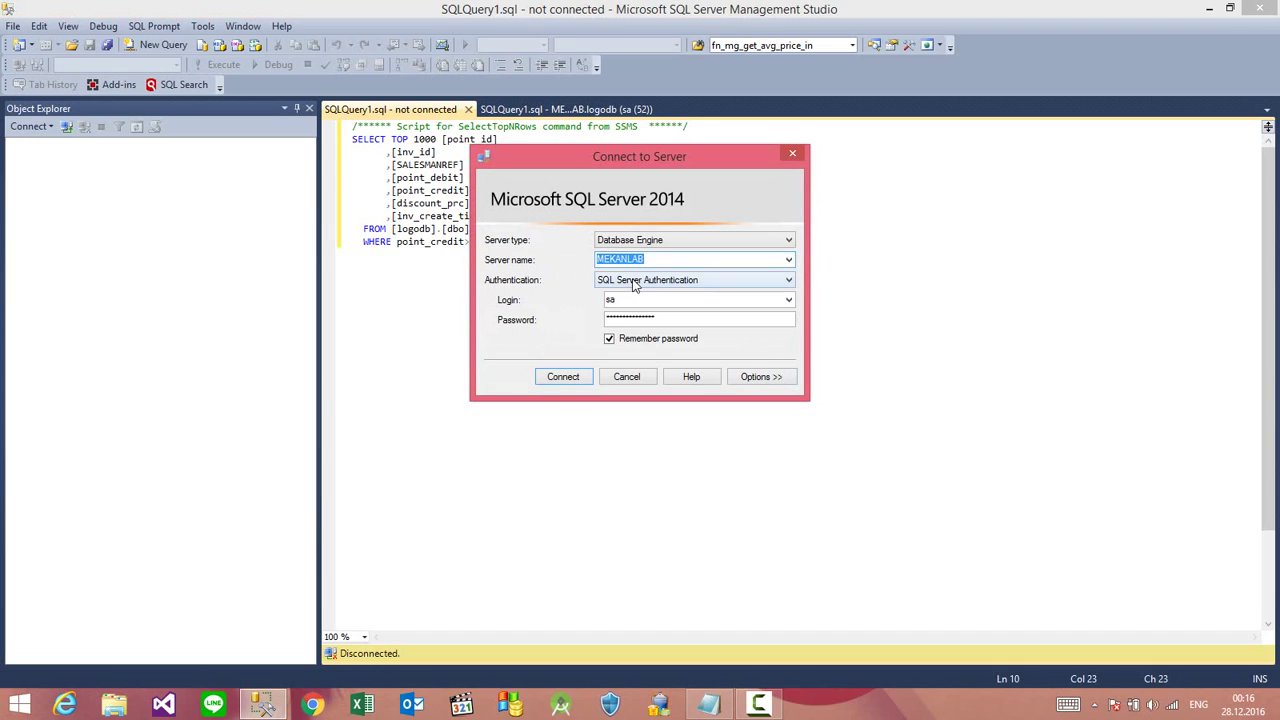
key("Tab")
key("alt+Down")
key("Up")
key("Return")
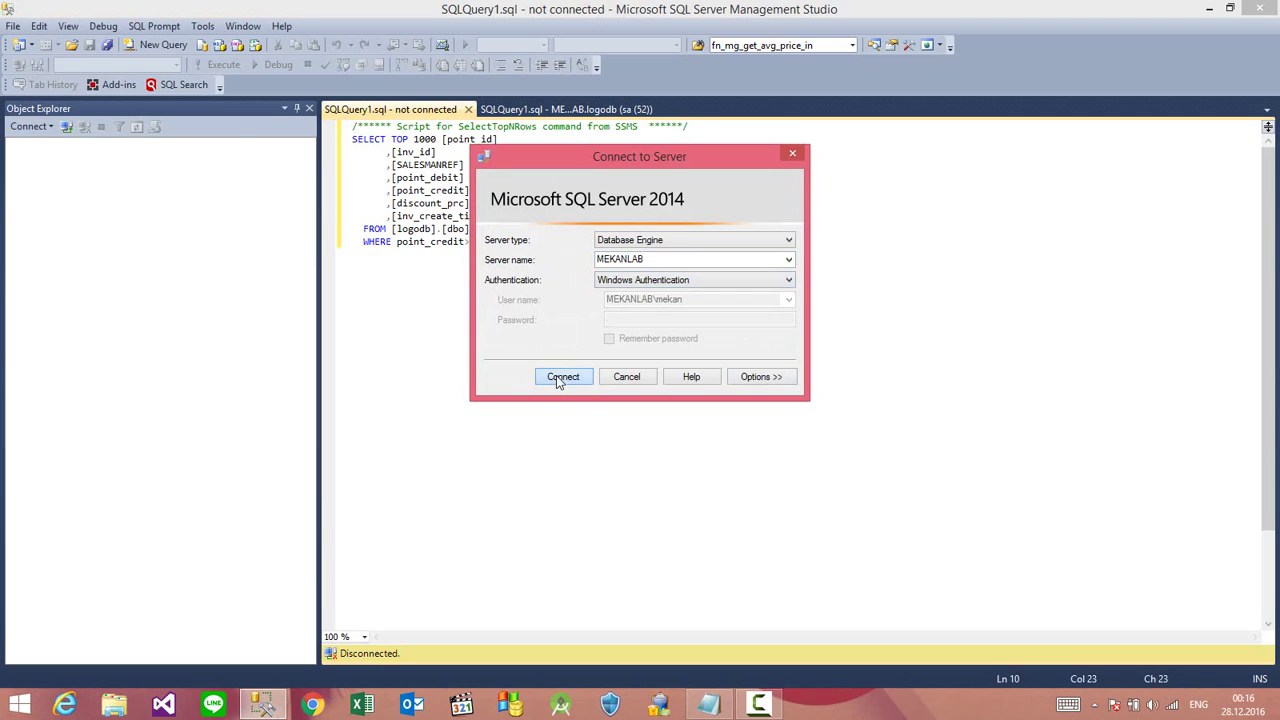
left_click(557, 378)
double_click(76, 162)
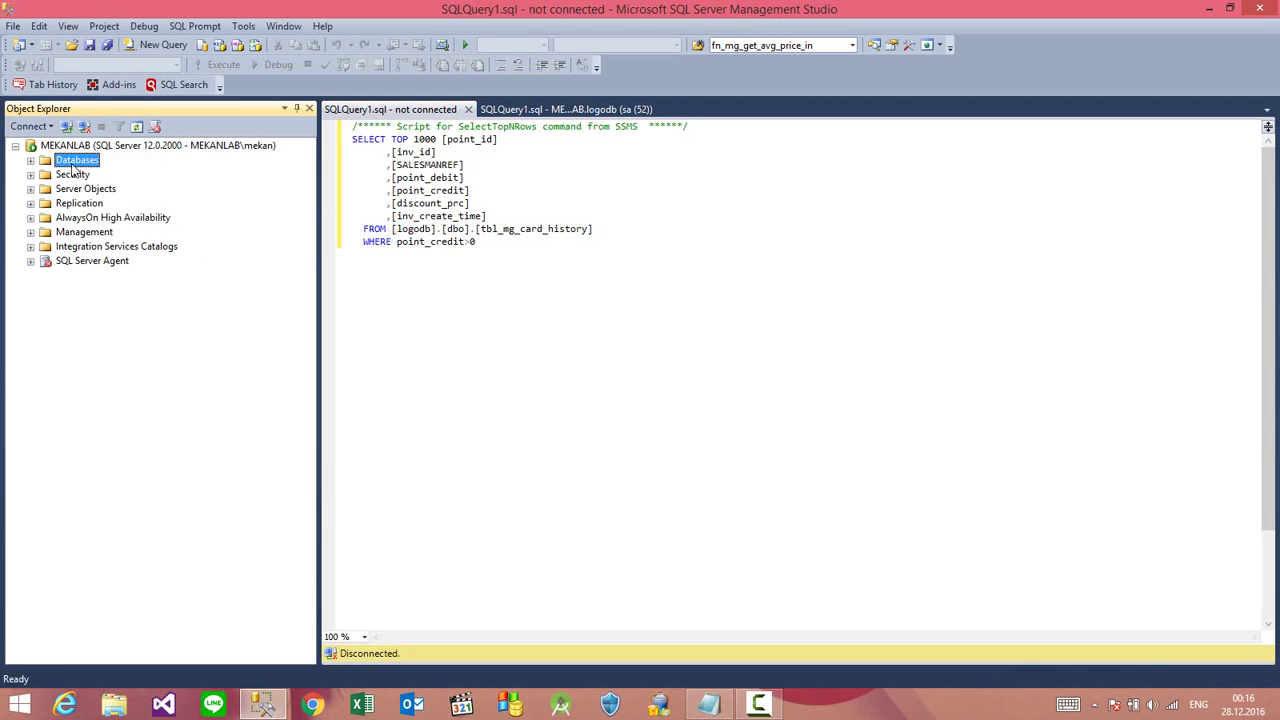
left_click(1272, 8)
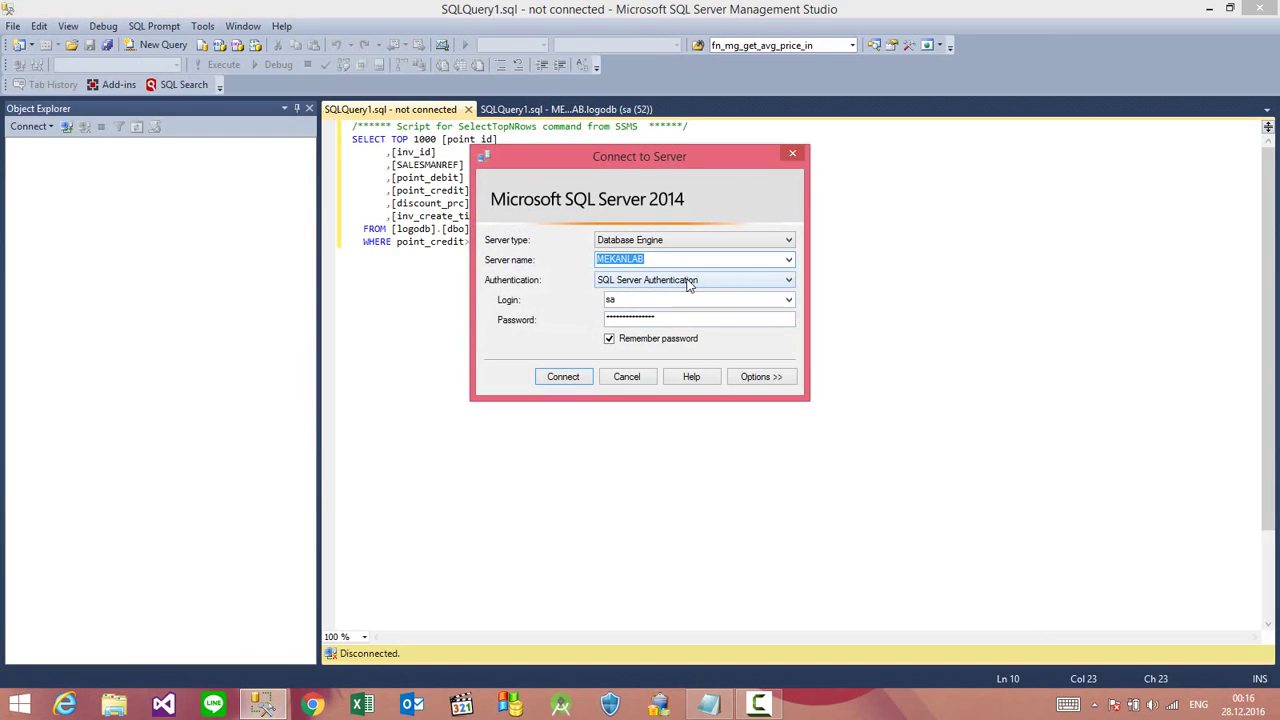
Connect to the MEKANLAB database engine with SQL Server Authentication as sa and expand its Databases folder
left_click(672, 282)
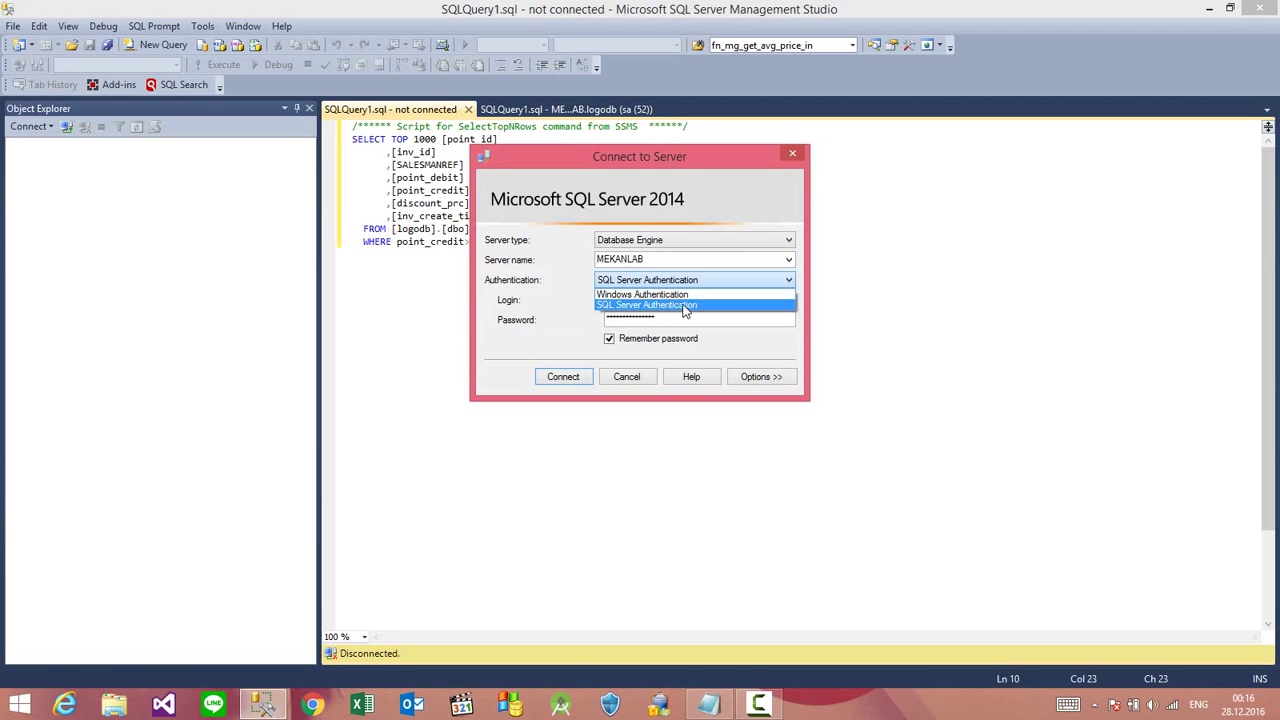
left_click(686, 310)
left_click(662, 300)
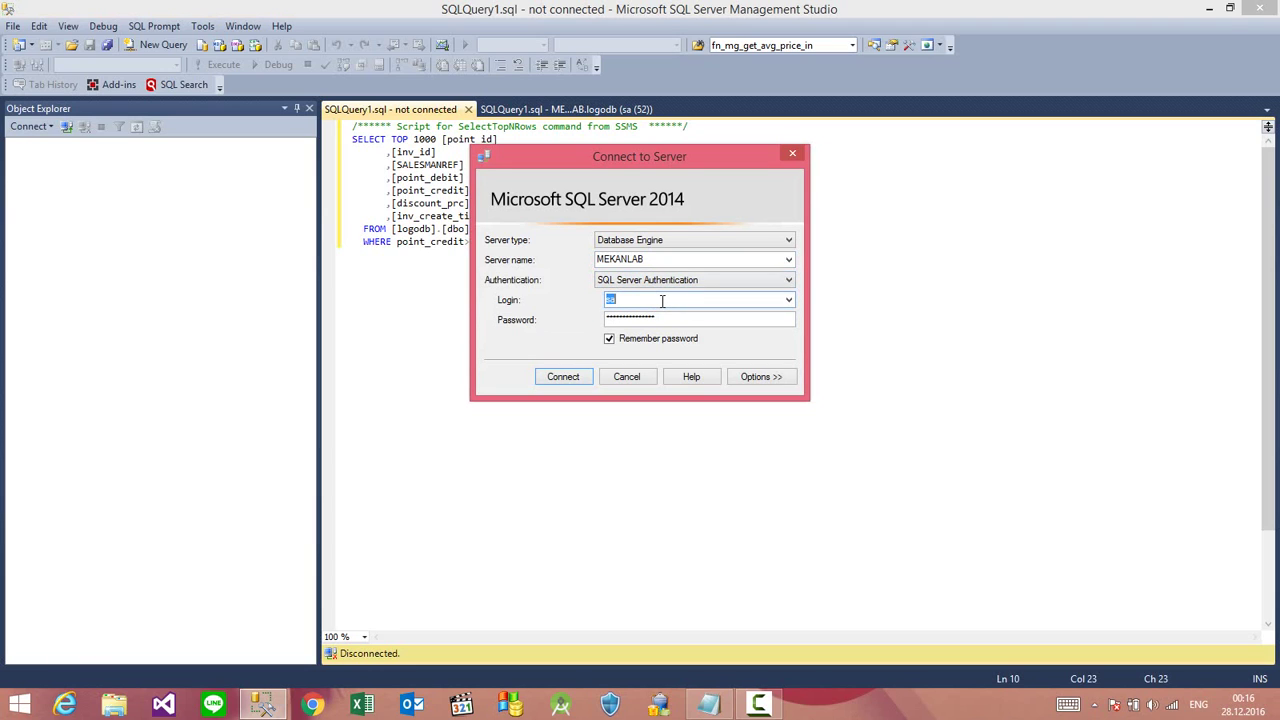
key("Tab")
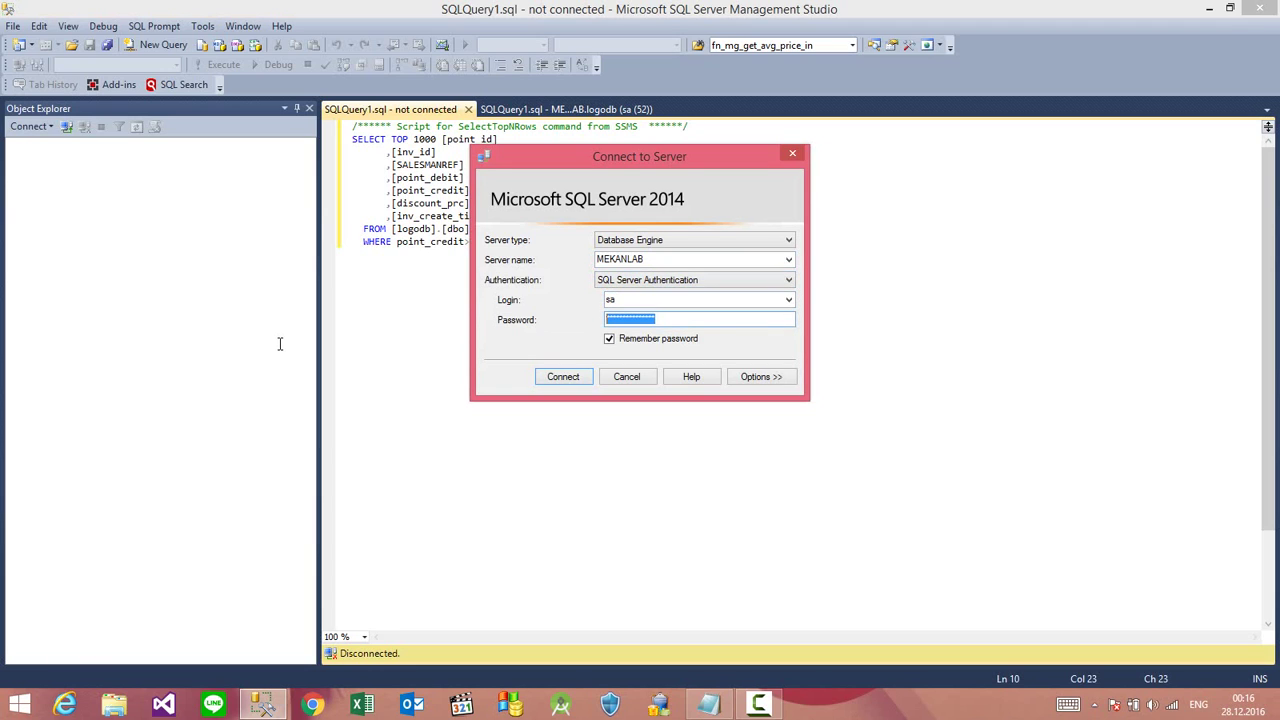
left_click(561, 377)
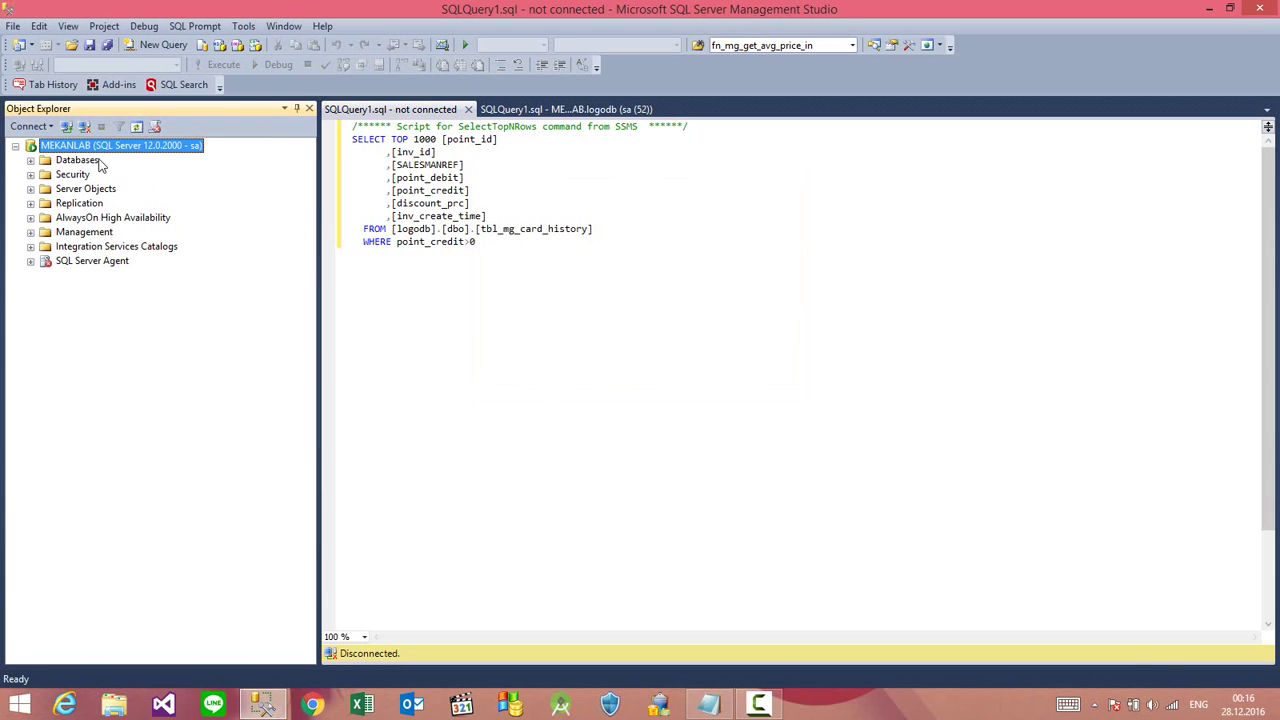
double_click(93, 162)
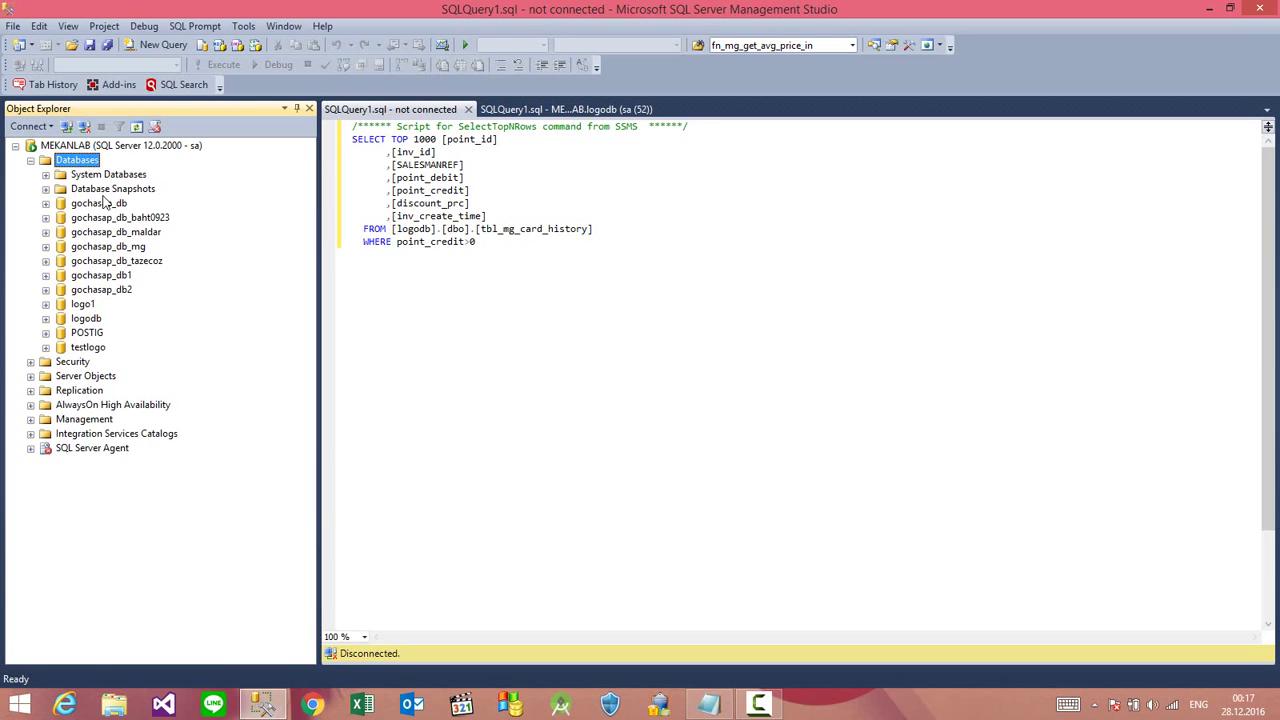
right_click(88, 165)
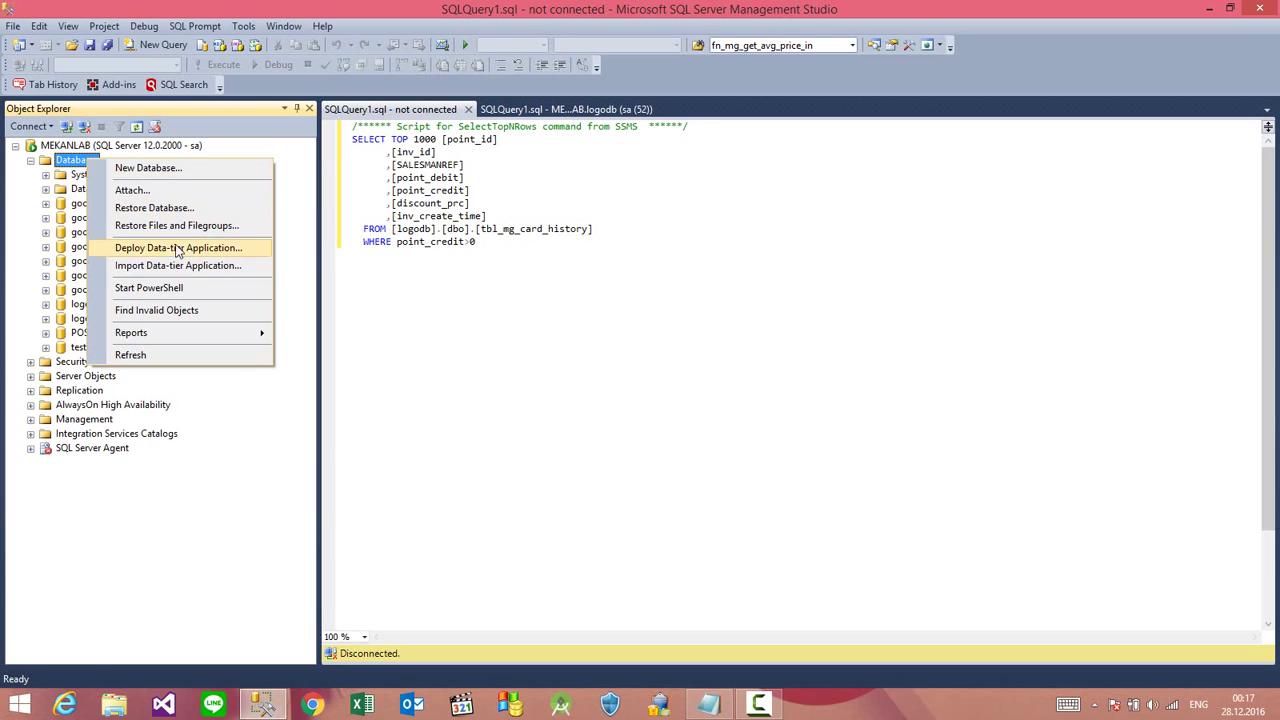
left_click(596, 280)
left_click(62, 166)
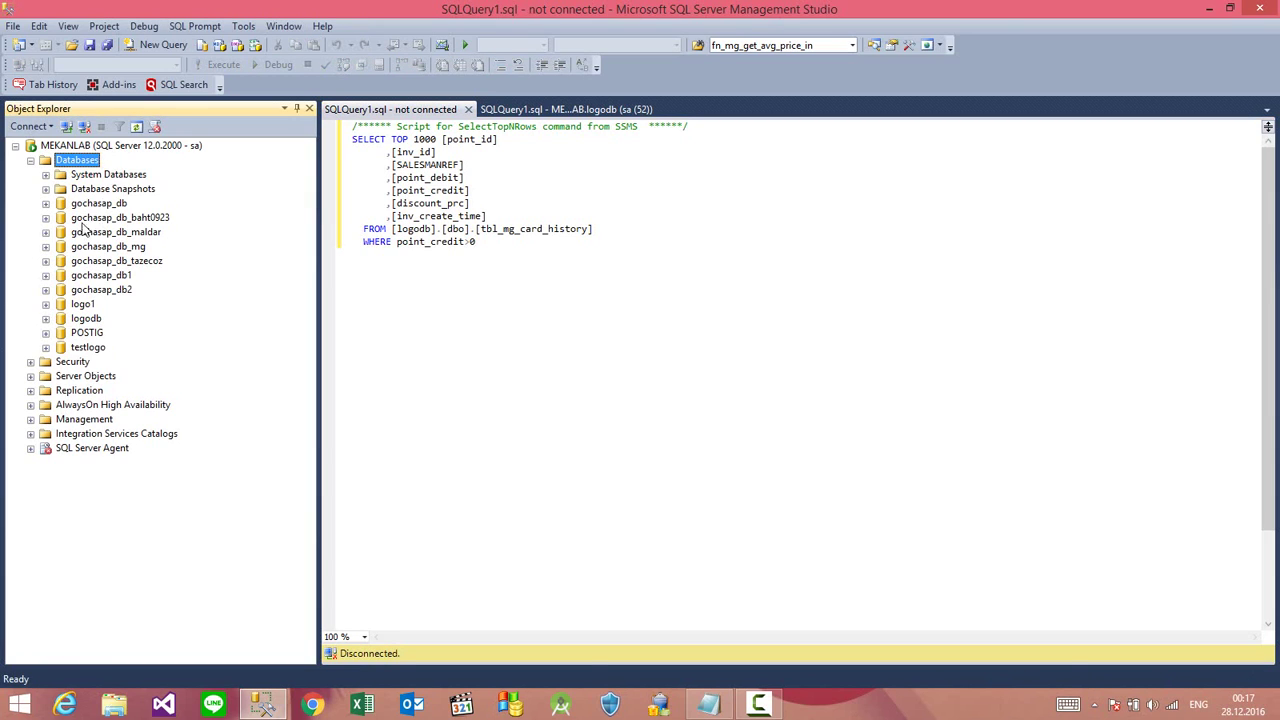
right_click(75, 158)
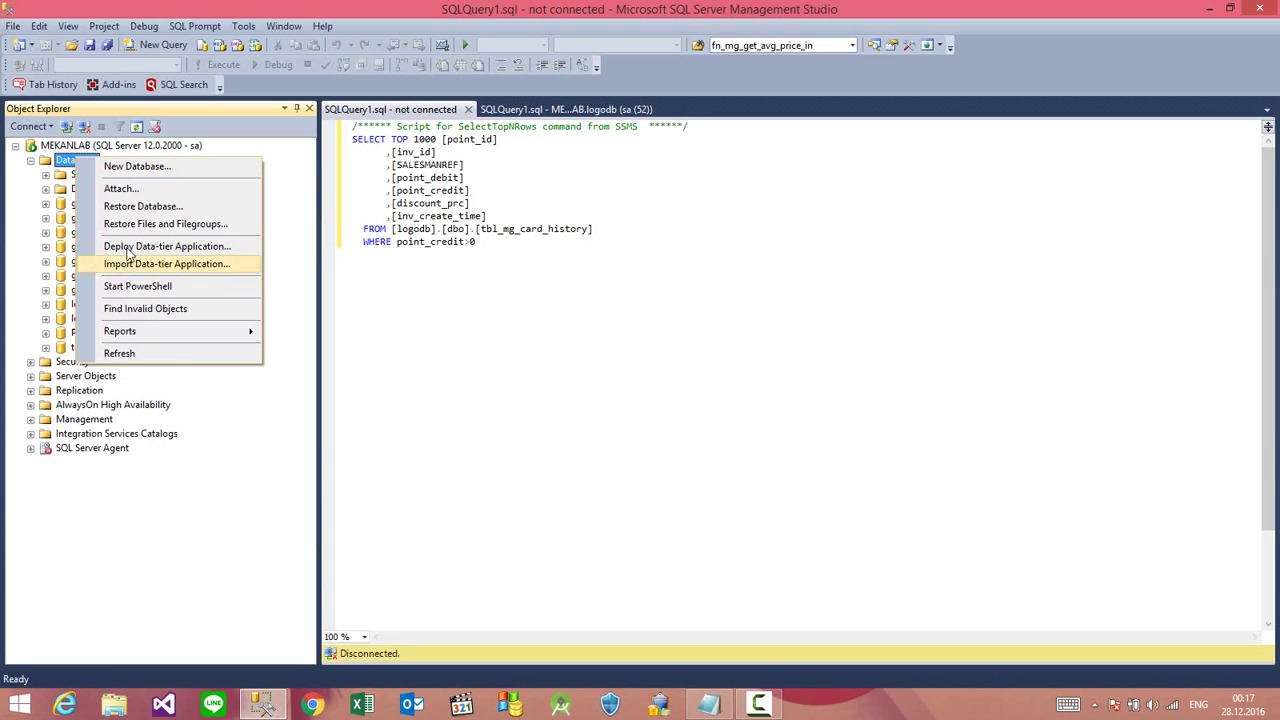
left_click(61, 160)
Start a database restore with Device as its source and open the backup device selection
right_click(61, 160)
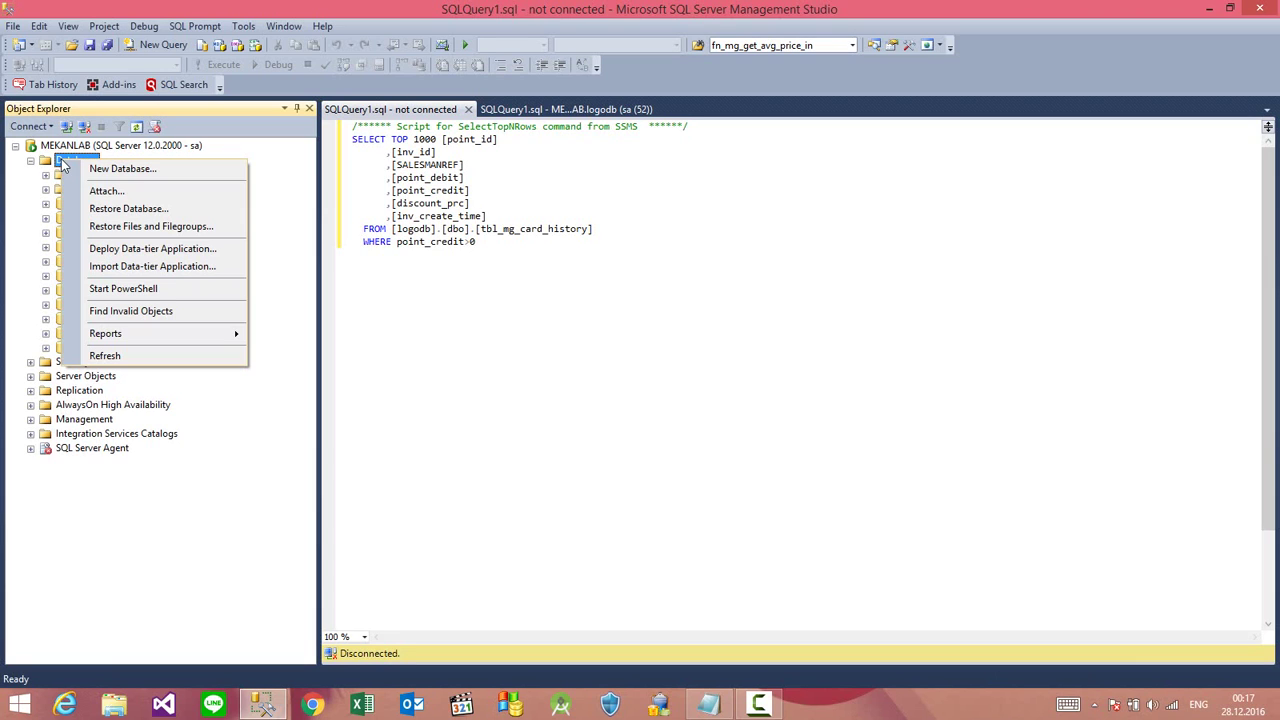
left_click(127, 210)
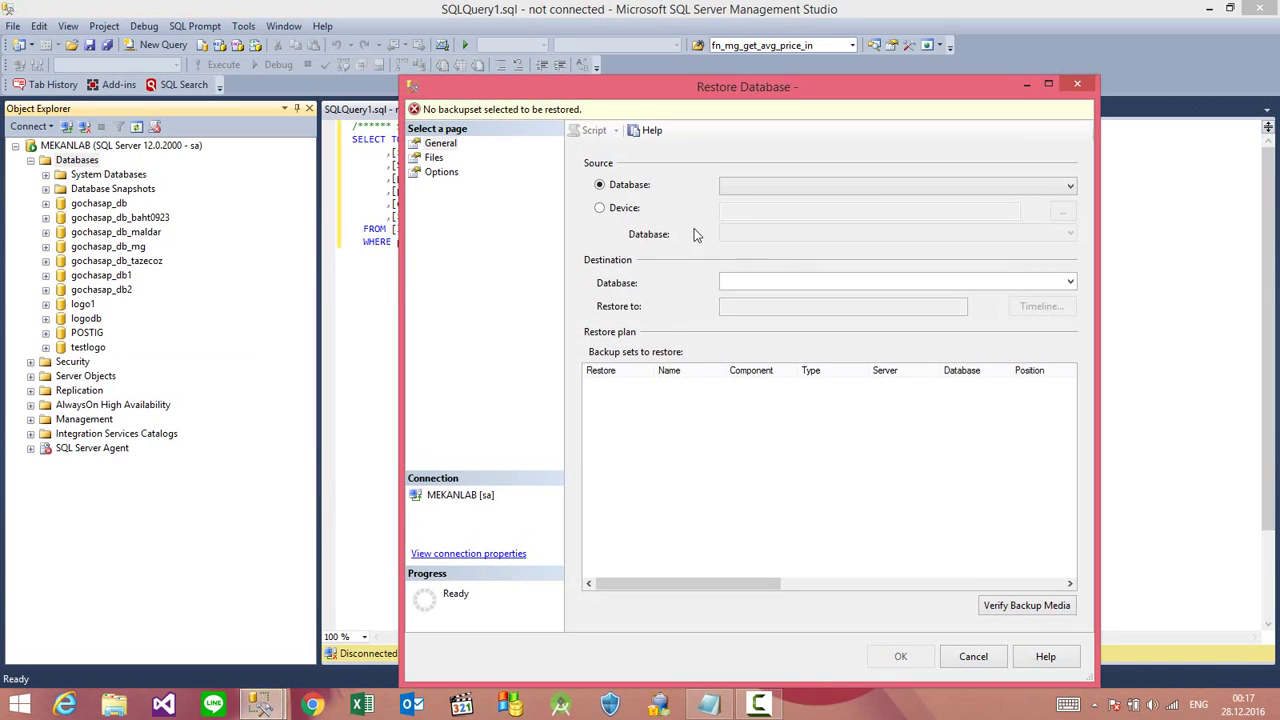
left_click(617, 209)
left_click(1060, 215)
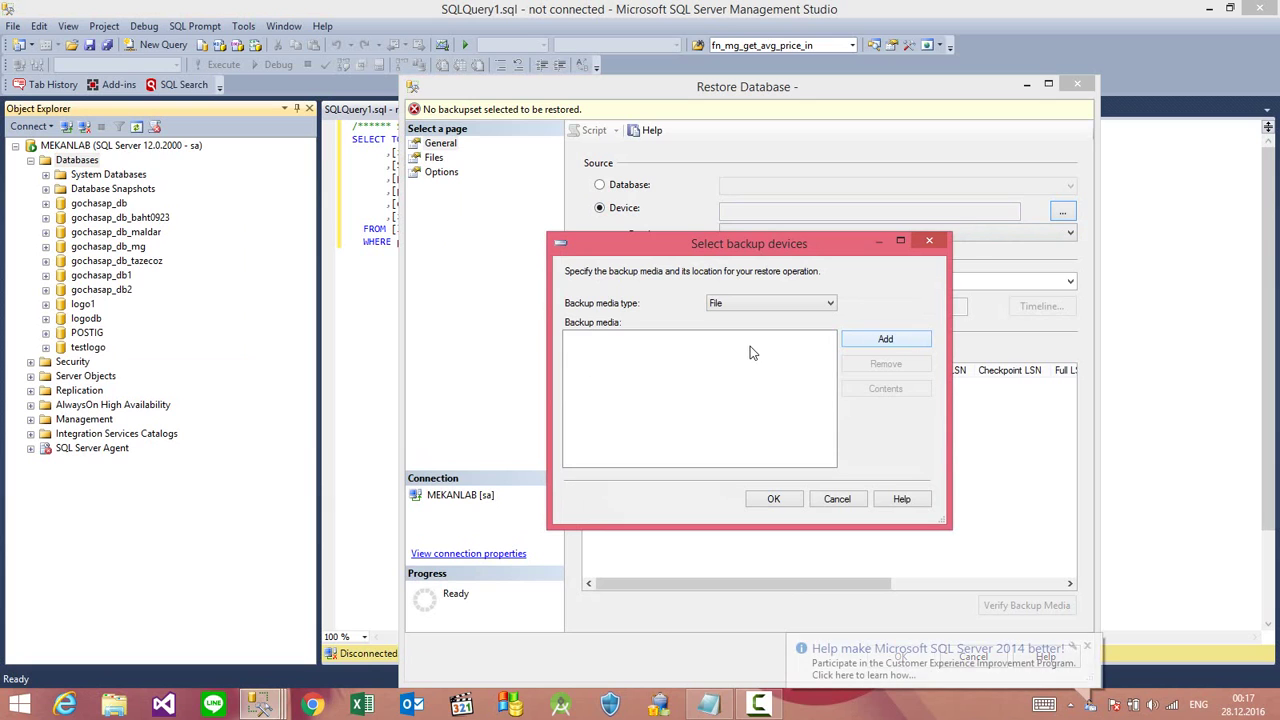
Add the file gochasap_db_22122016.bak from drive E: as the backup media and confirm the selection
left_click(897, 340)
scroll(690, 345, "up", 10)
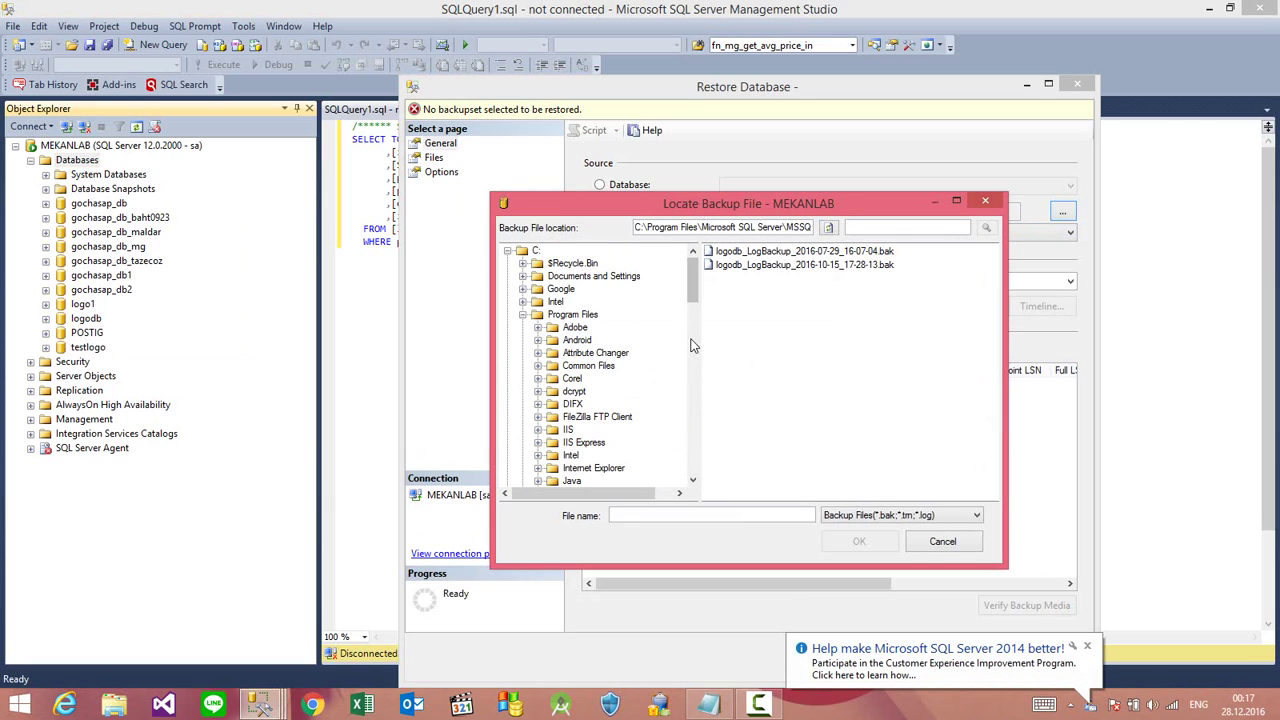
left_click(509, 252)
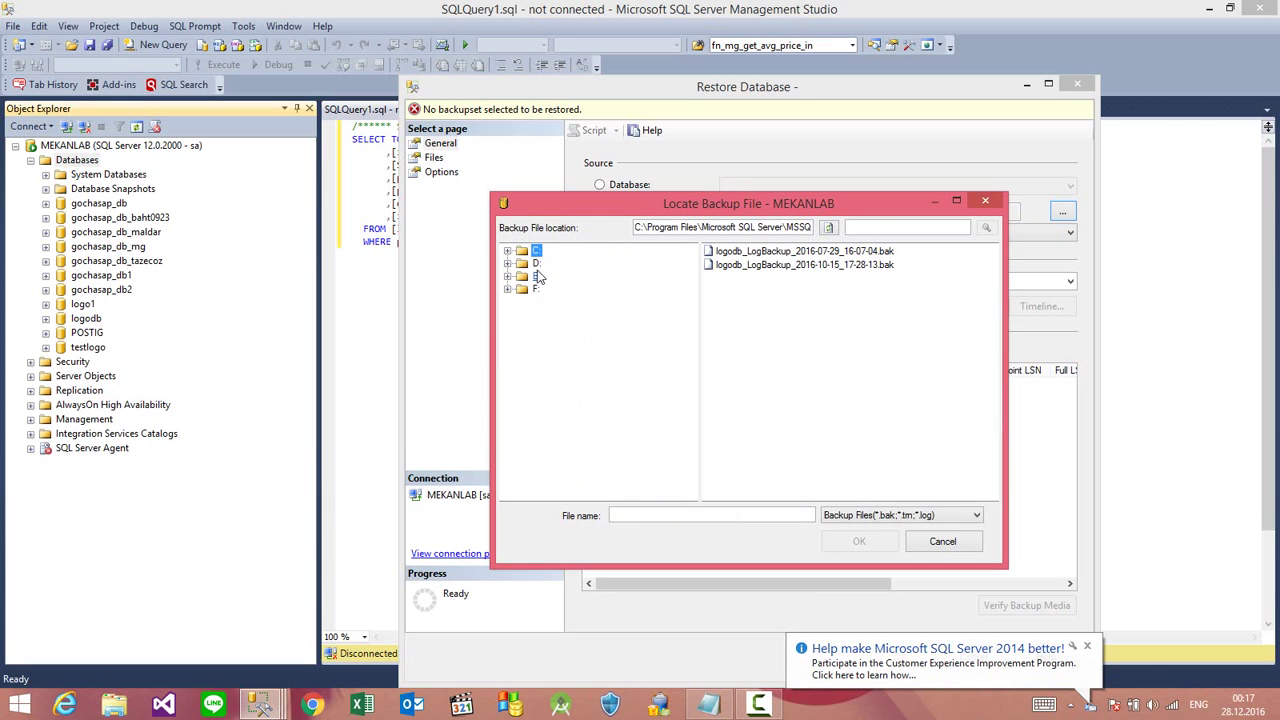
left_click(537, 276)
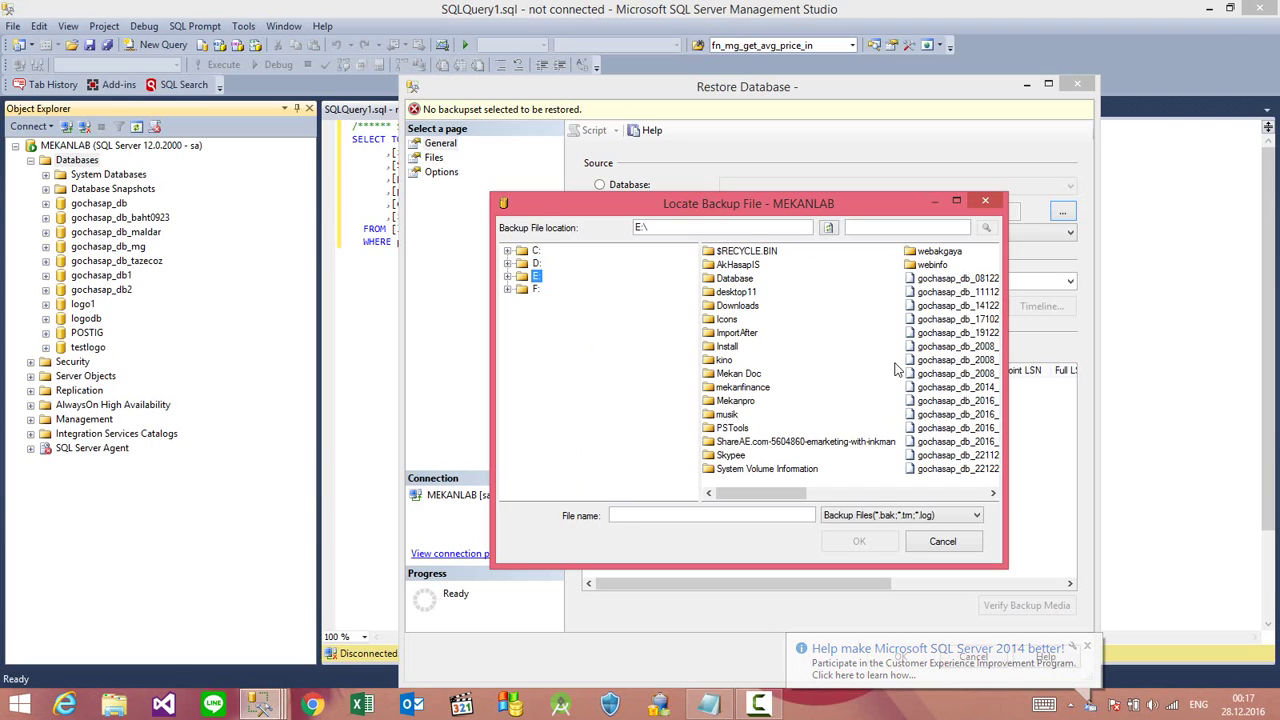
left_click_drag(784, 493, 848, 497)
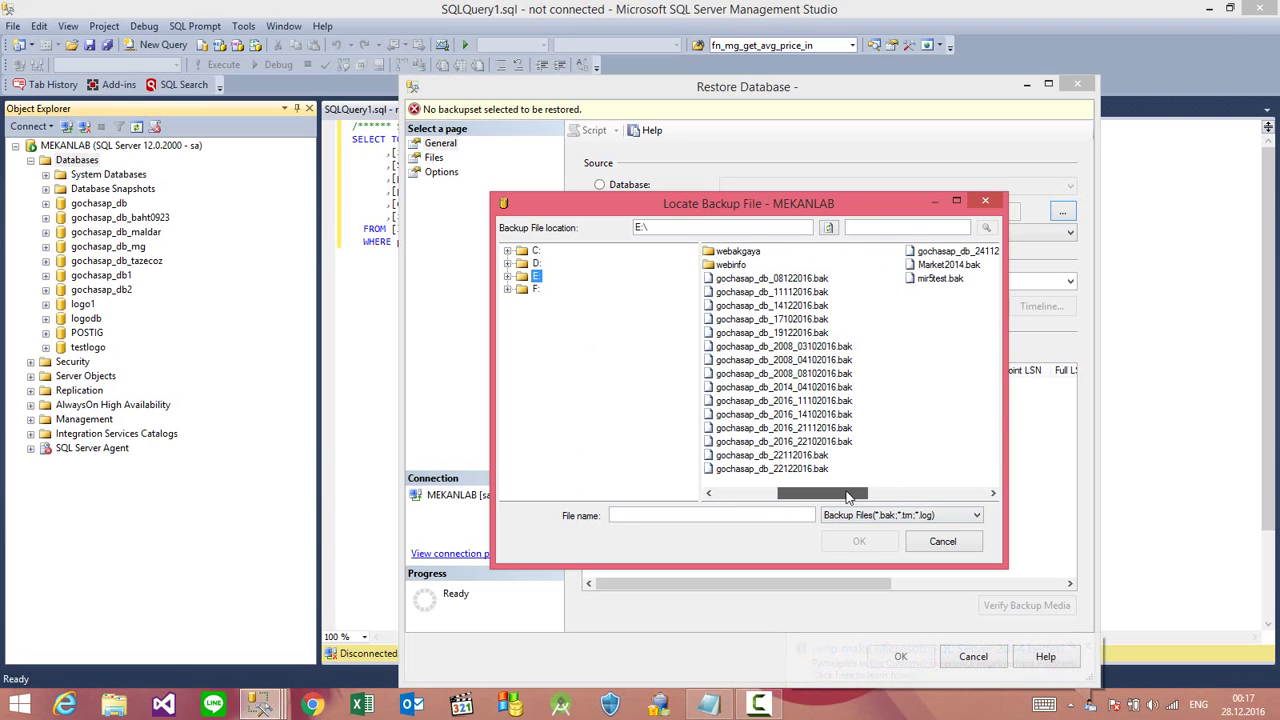
left_click(770, 469)
left_click(859, 541)
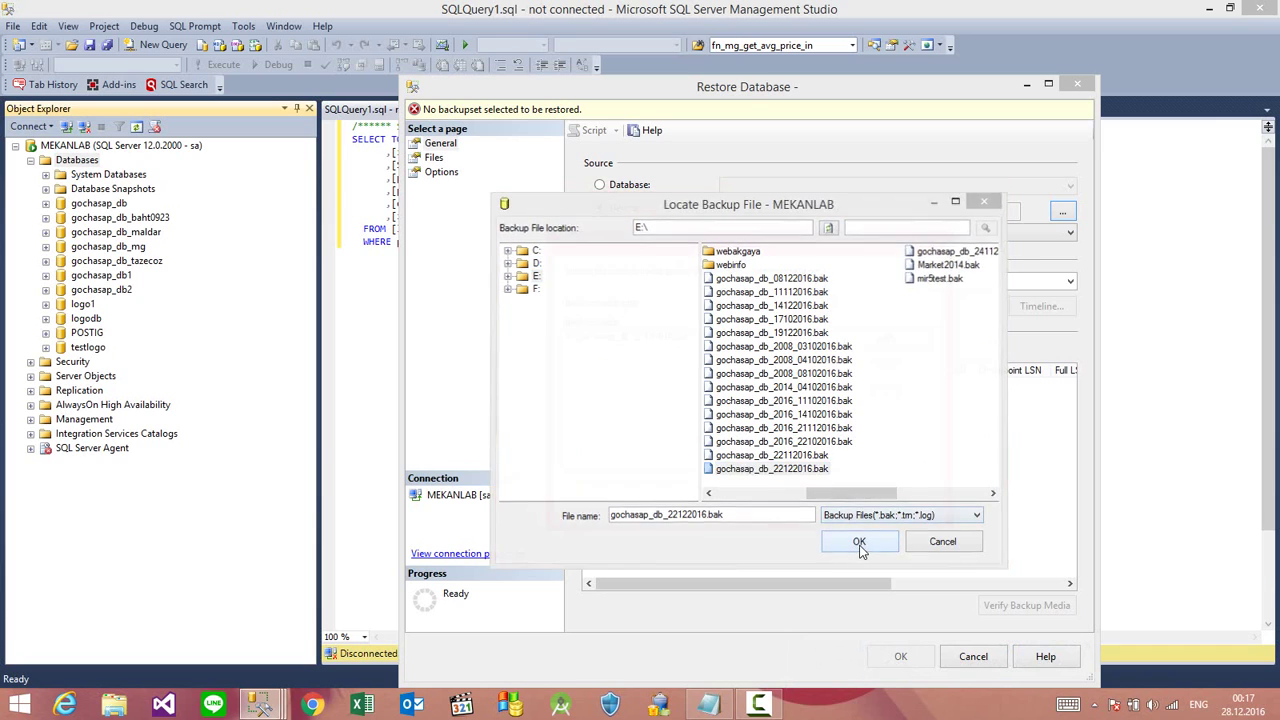
left_click(654, 345)
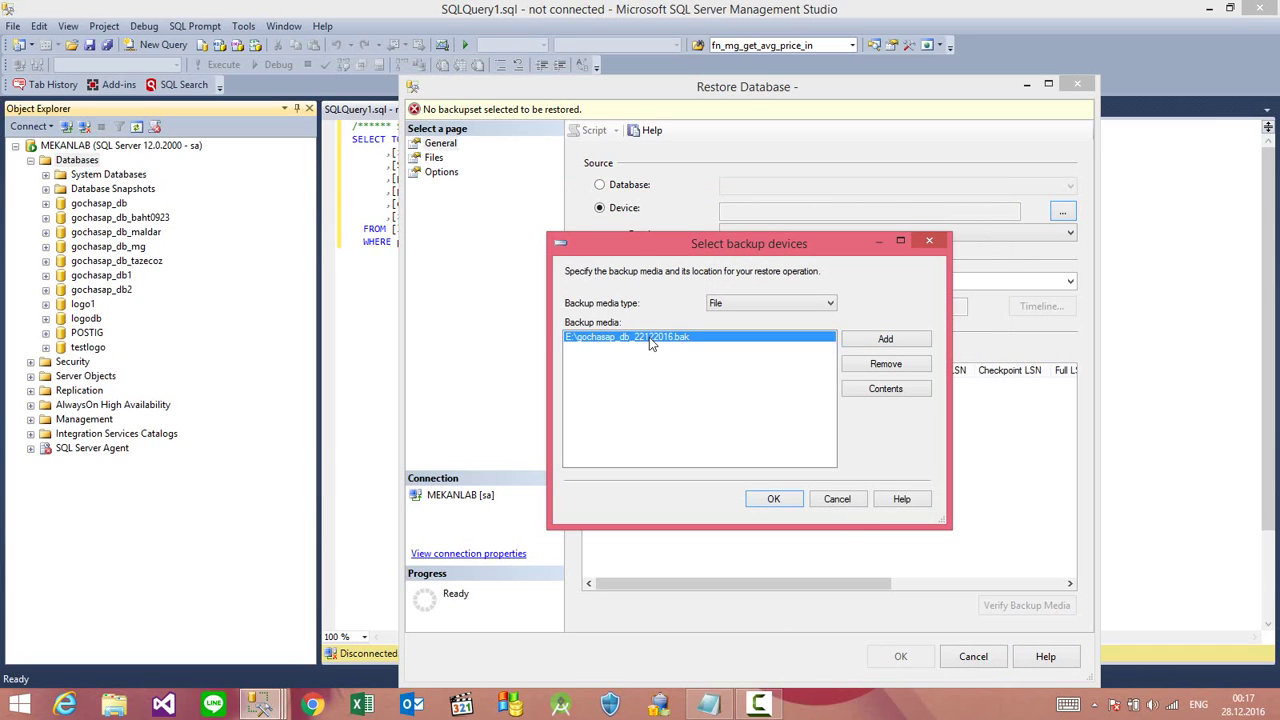
left_click(767, 498)
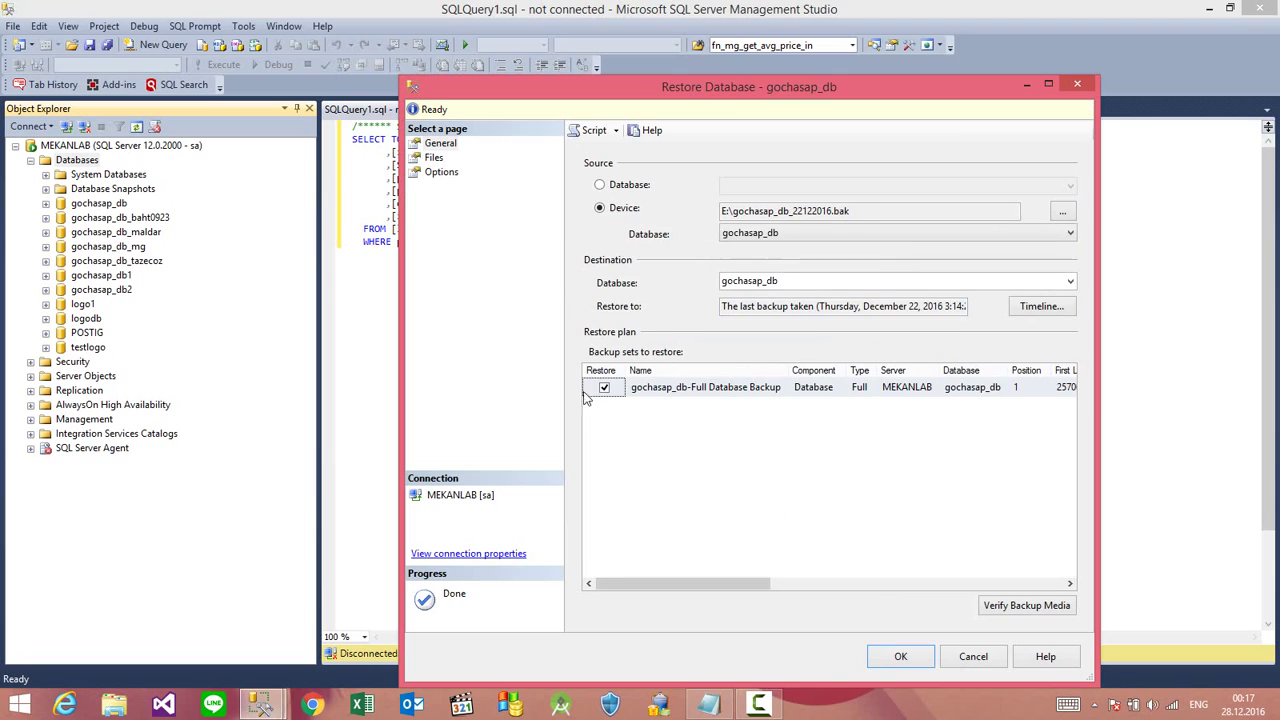
Set the destination database name to gochasap_db12 and run the restore
left_click(800, 287)
left_click(809, 286)
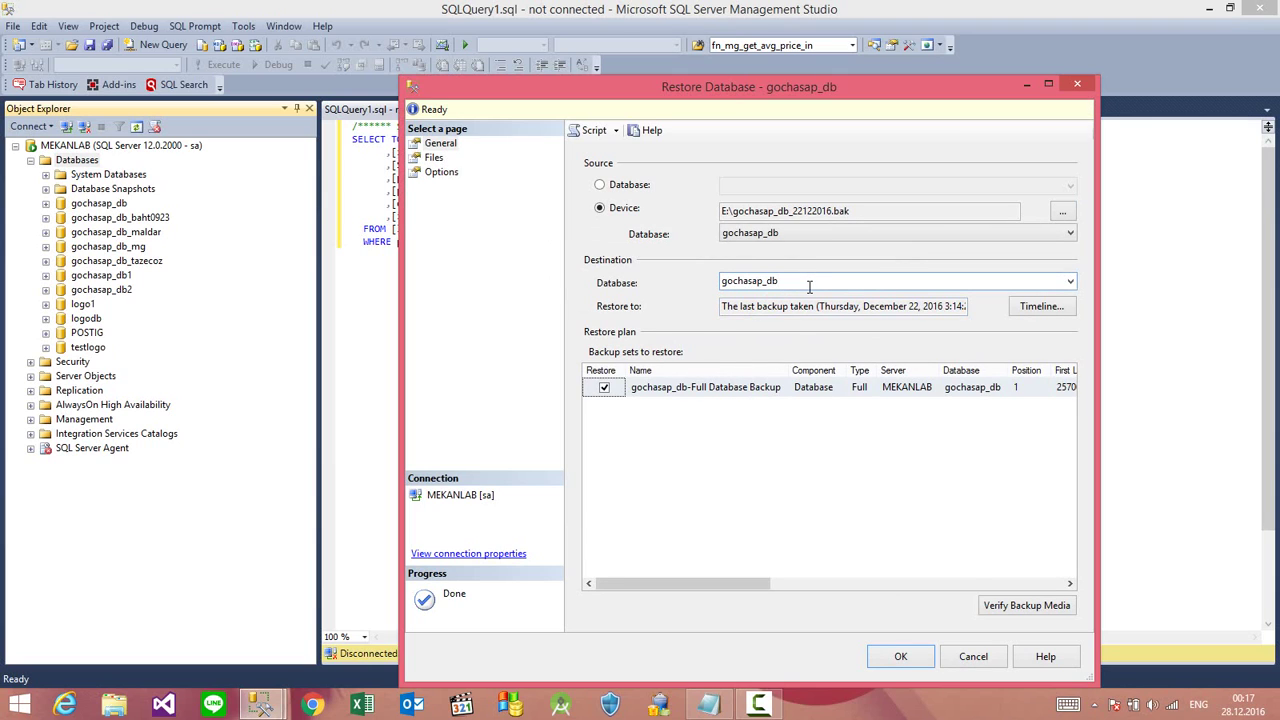
type("12")
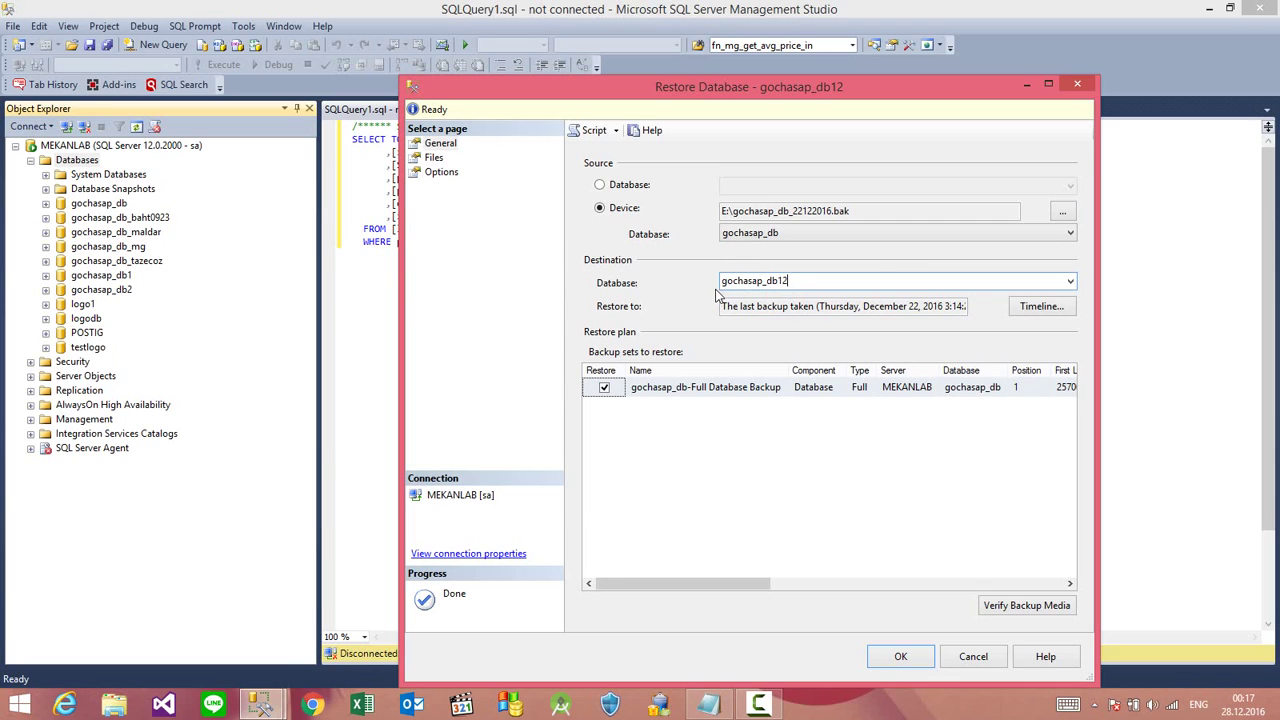
left_click(901, 657)
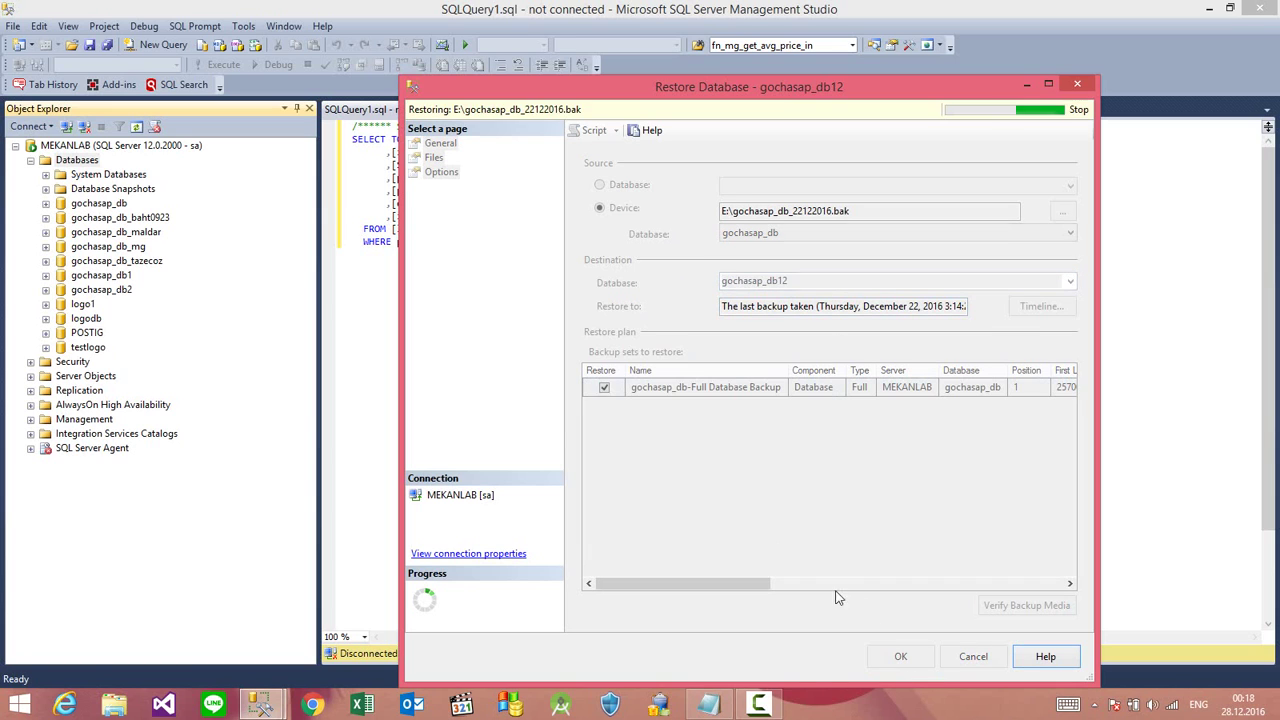
Dismiss the restore result and check the database file paths on the Files page of gochasap_db12's properties
left_click(745, 408)
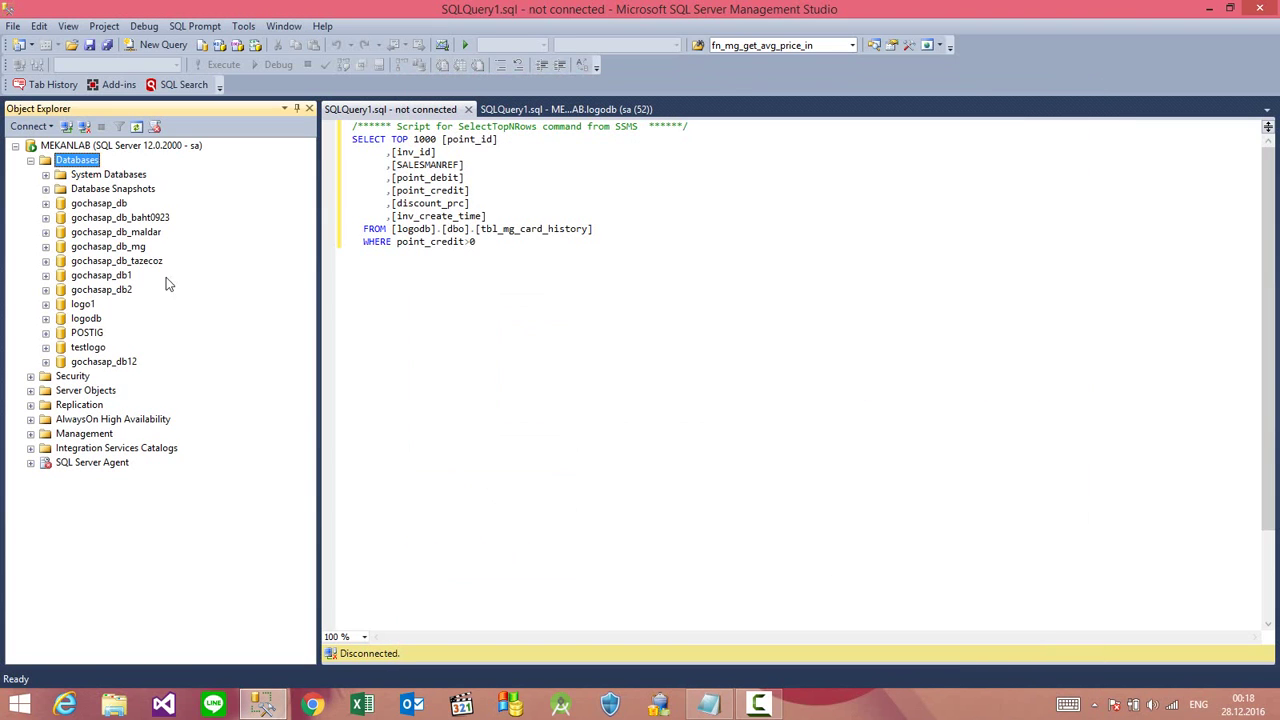
right_click(103, 364)
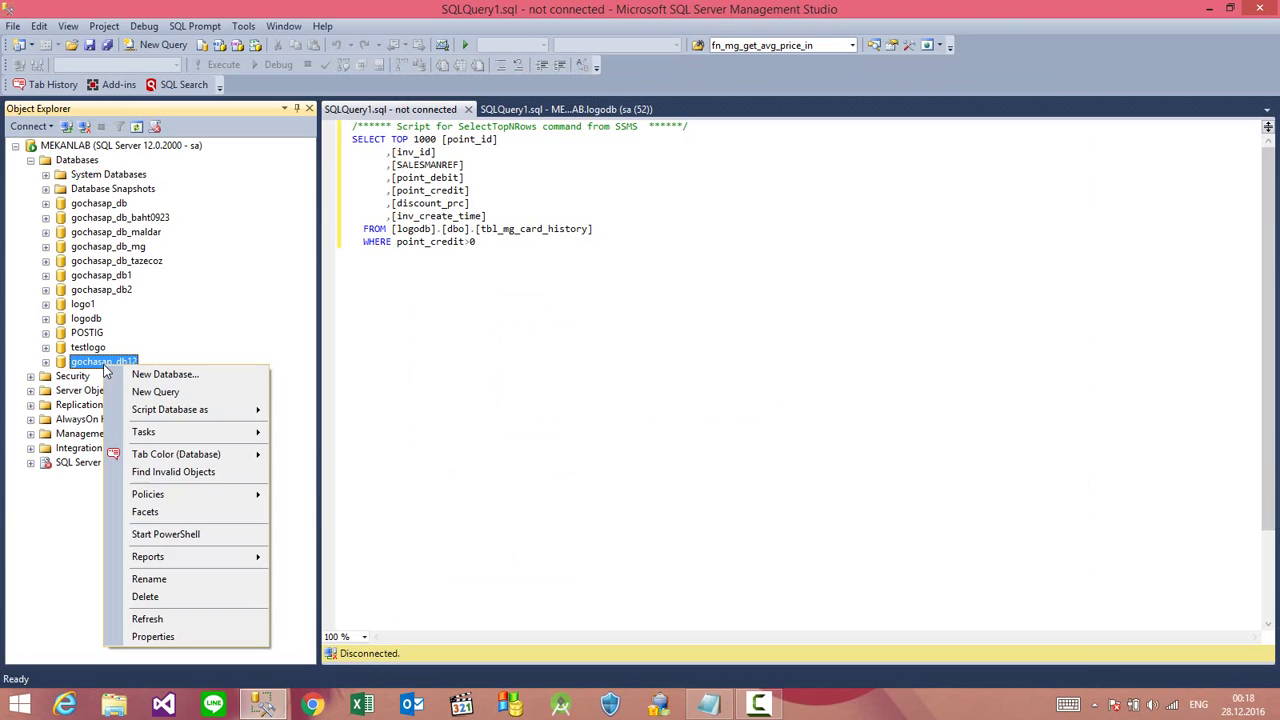
left_click(164, 637)
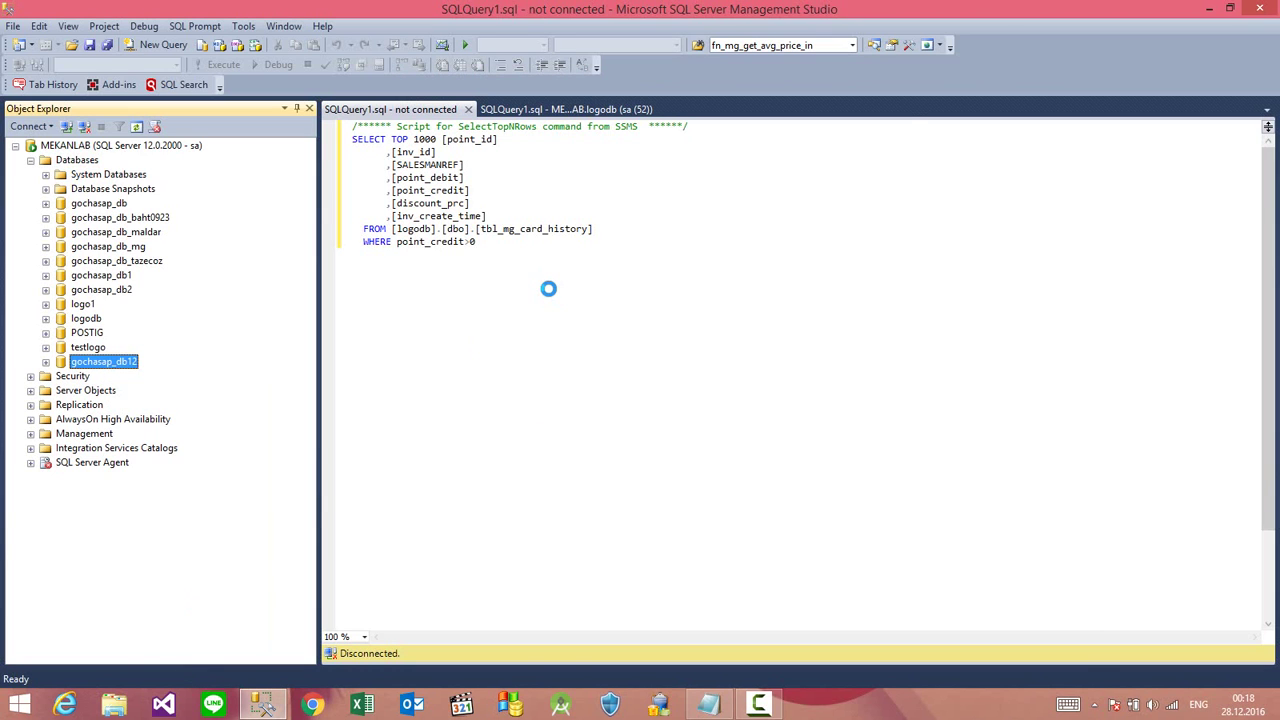
left_click(395, 150)
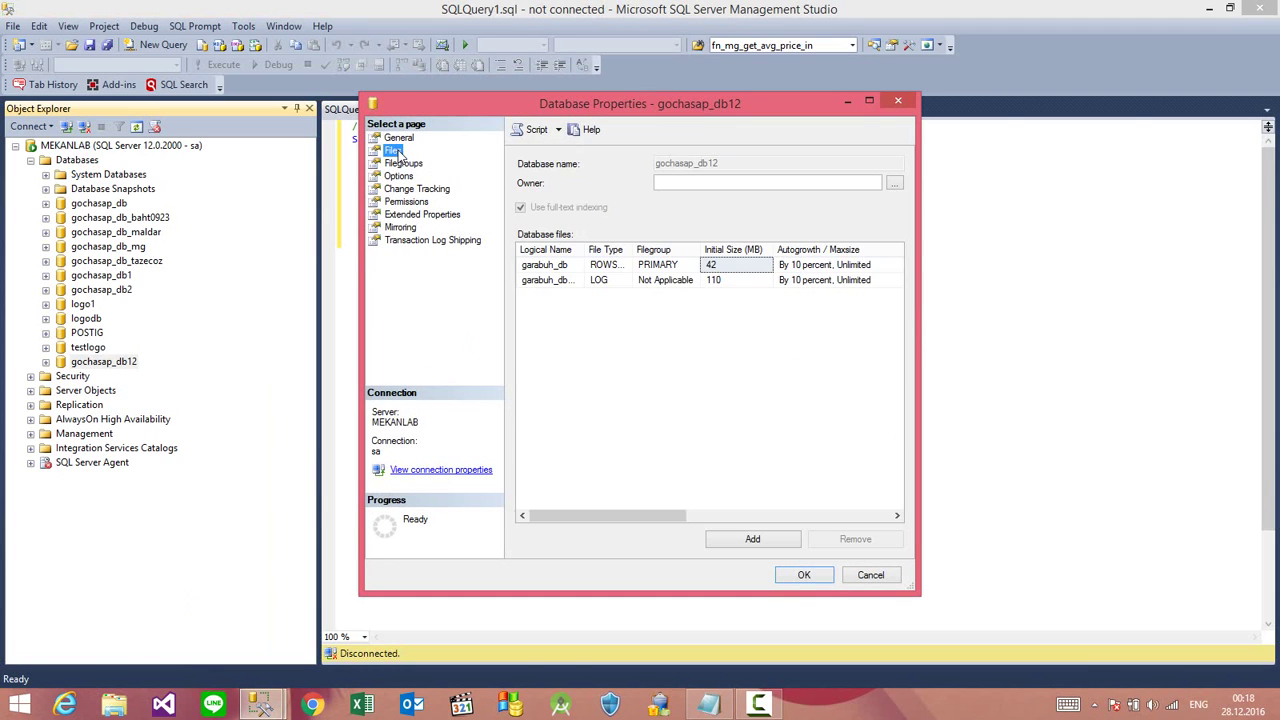
left_click_drag(660, 516, 758, 470)
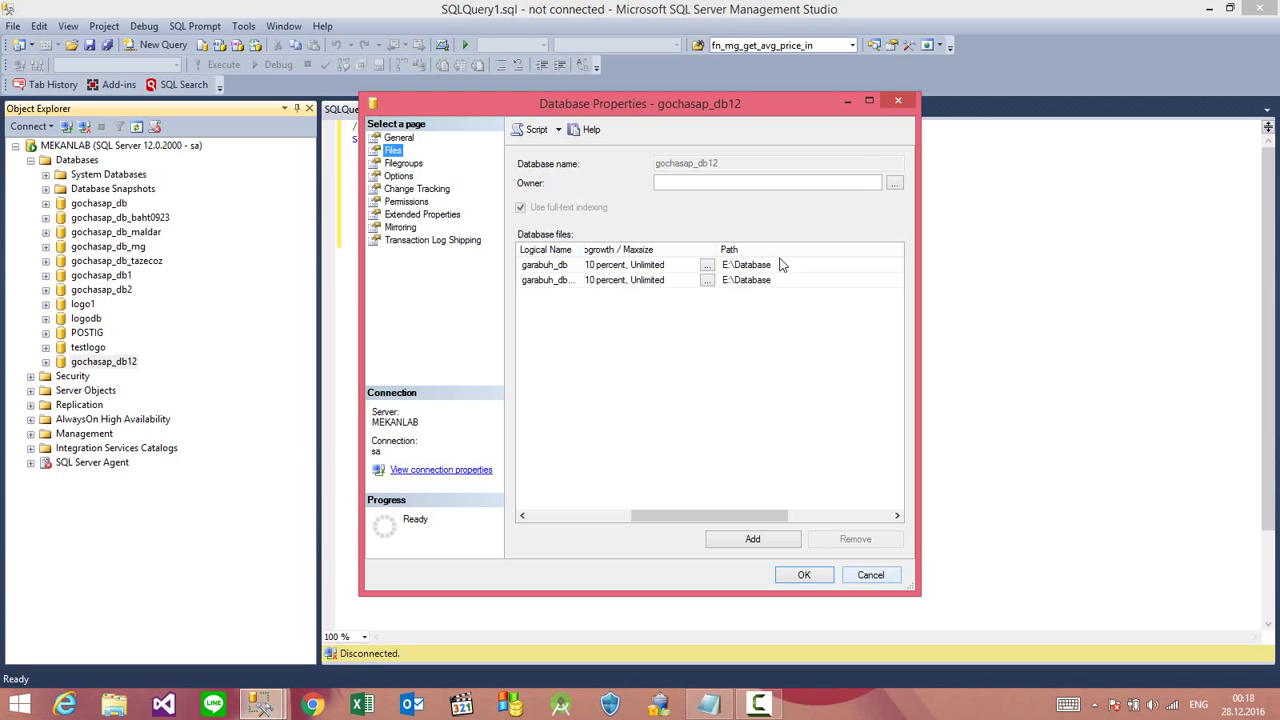
left_click(884, 574)
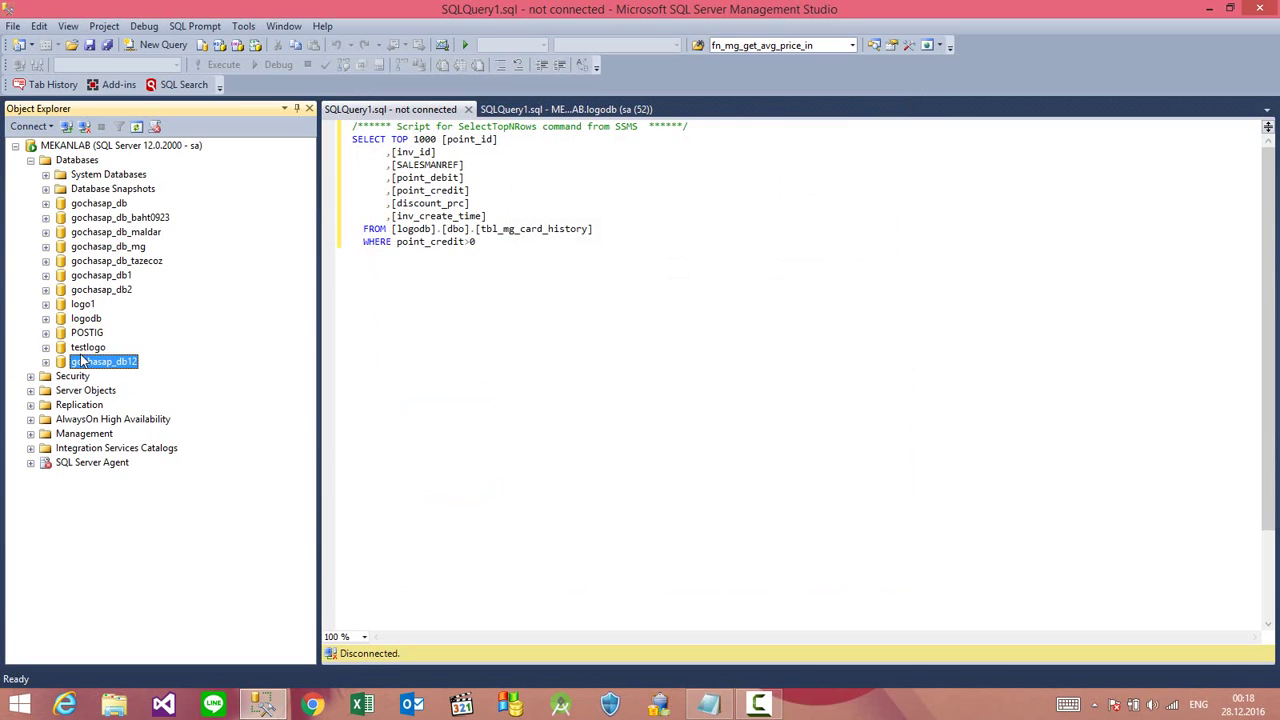
Expand gochasap_db12 and its Tables folder and look through the restored tables
double_click(106, 366)
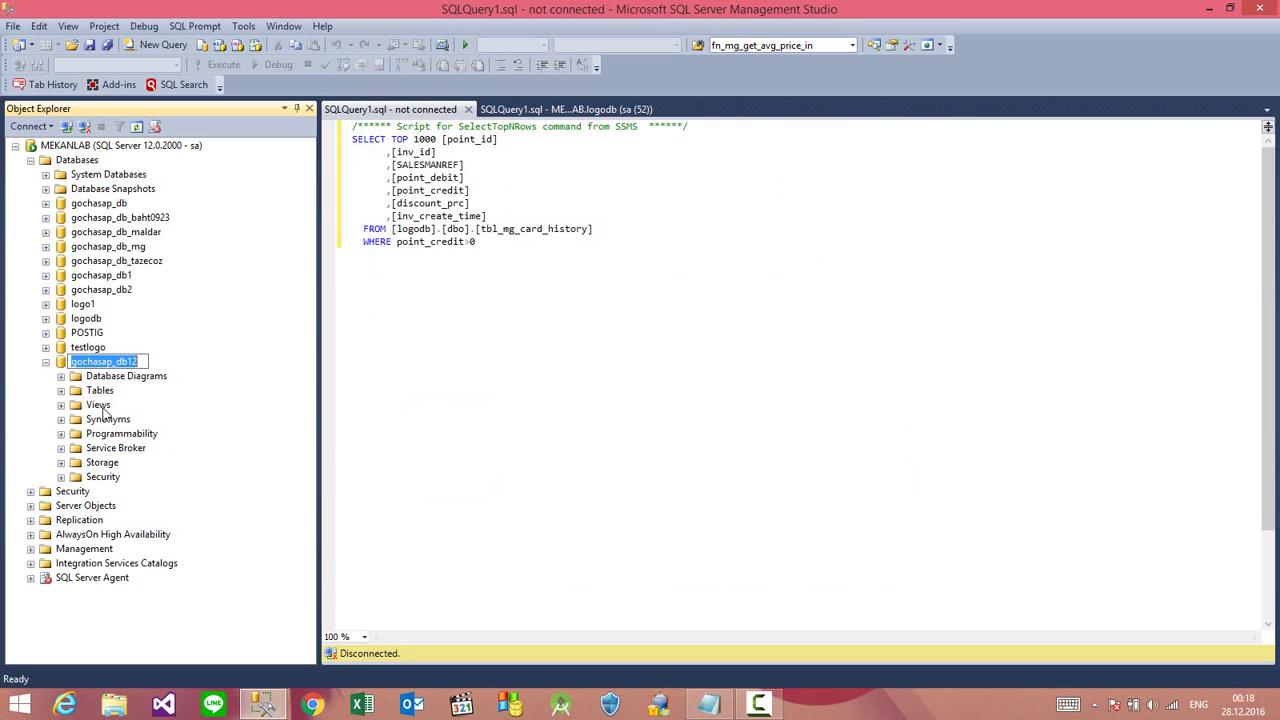
double_click(100, 391)
scroll(225, 342, "down", 15)
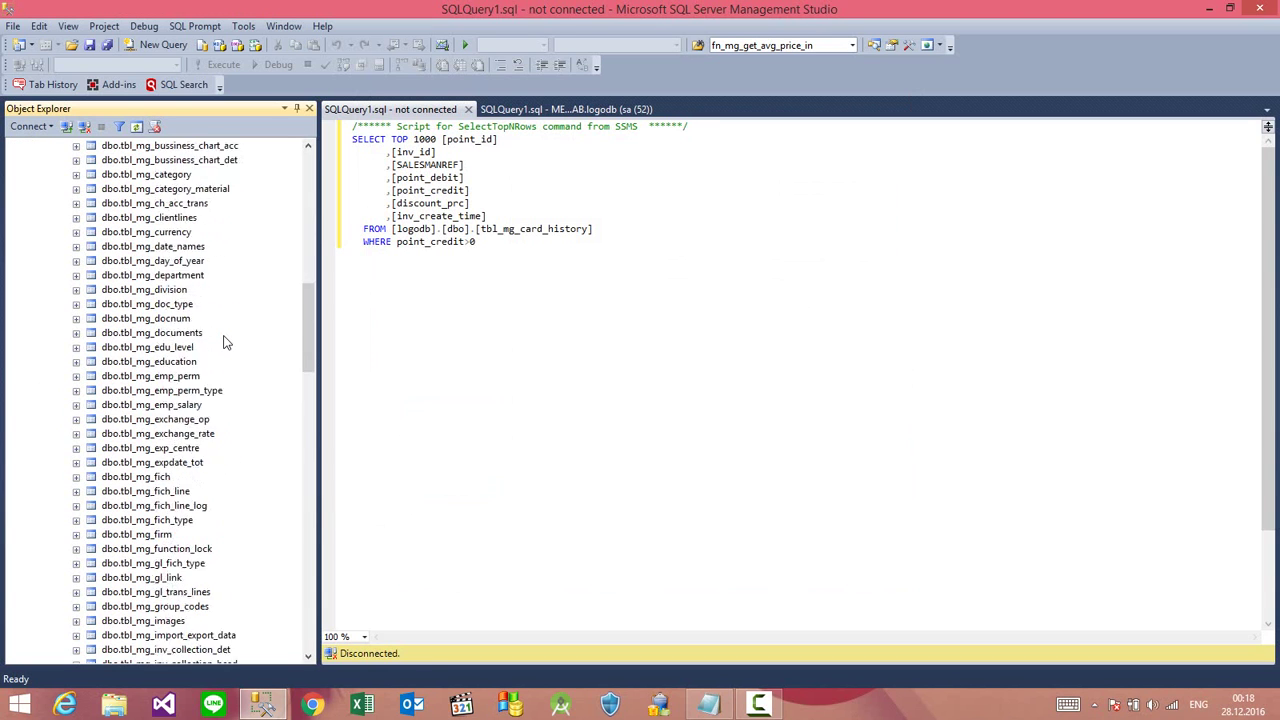
scroll(225, 342, "up", 20)
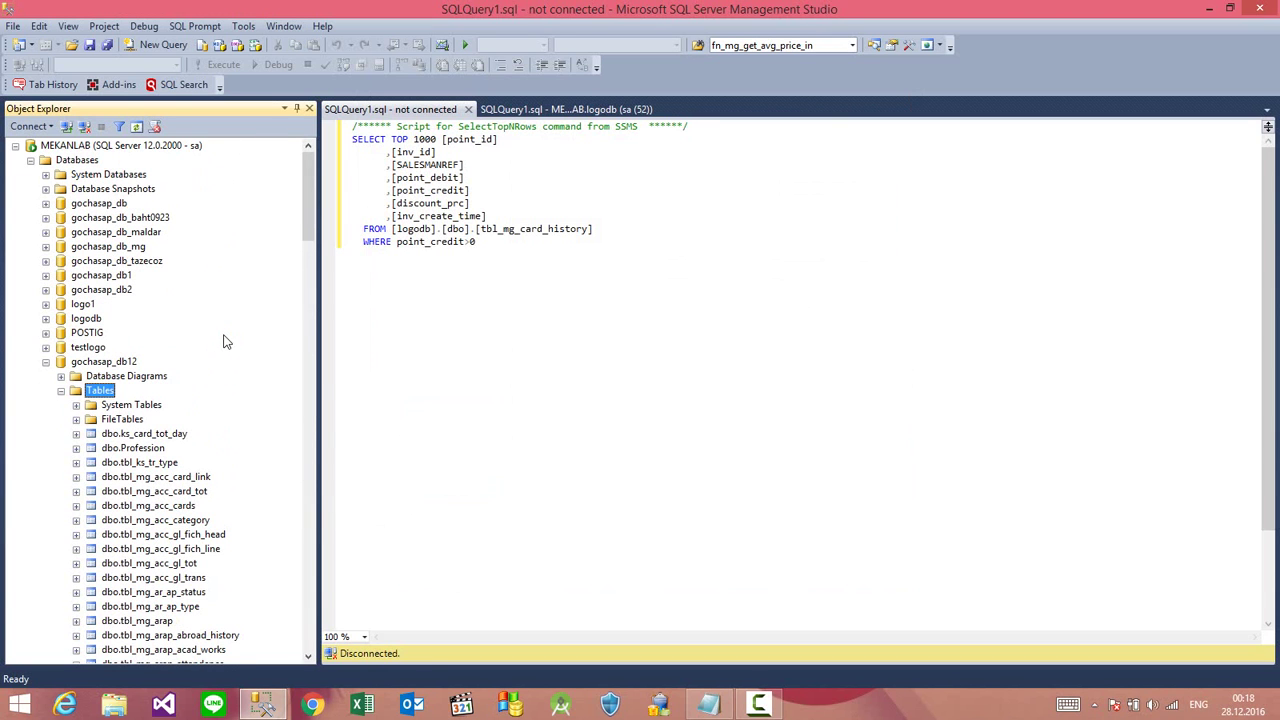
left_click(118, 362)
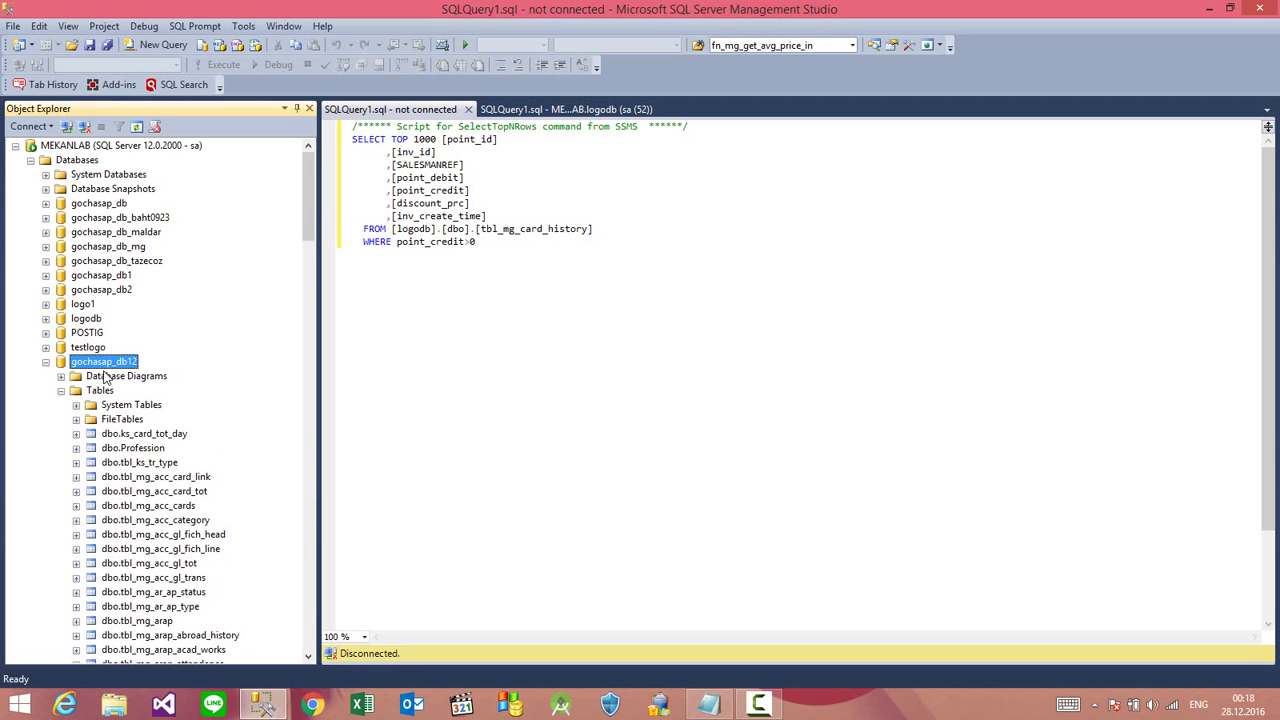
Minimize Management Studio, open the AkHasap shortcut's file location from its properties, and open prog.sys from that folder in Notepad
left_click(1210, 8)
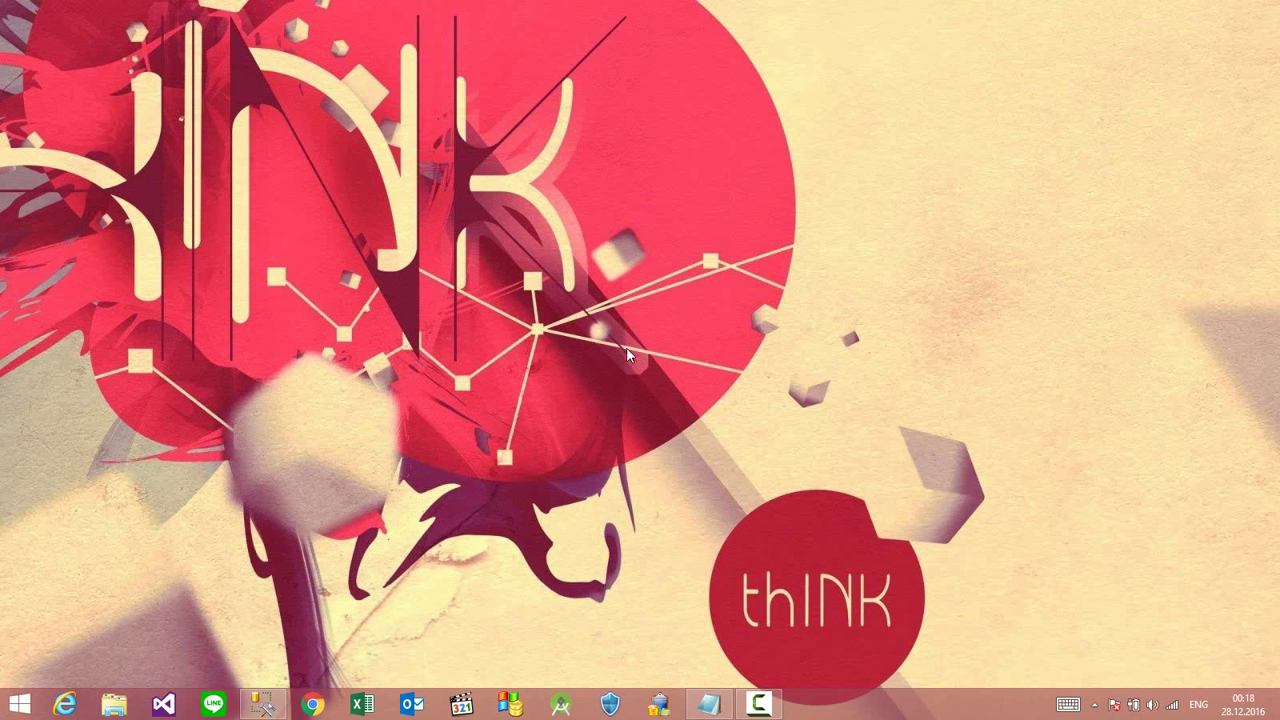
right_click(657, 707)
right_click(618, 646)
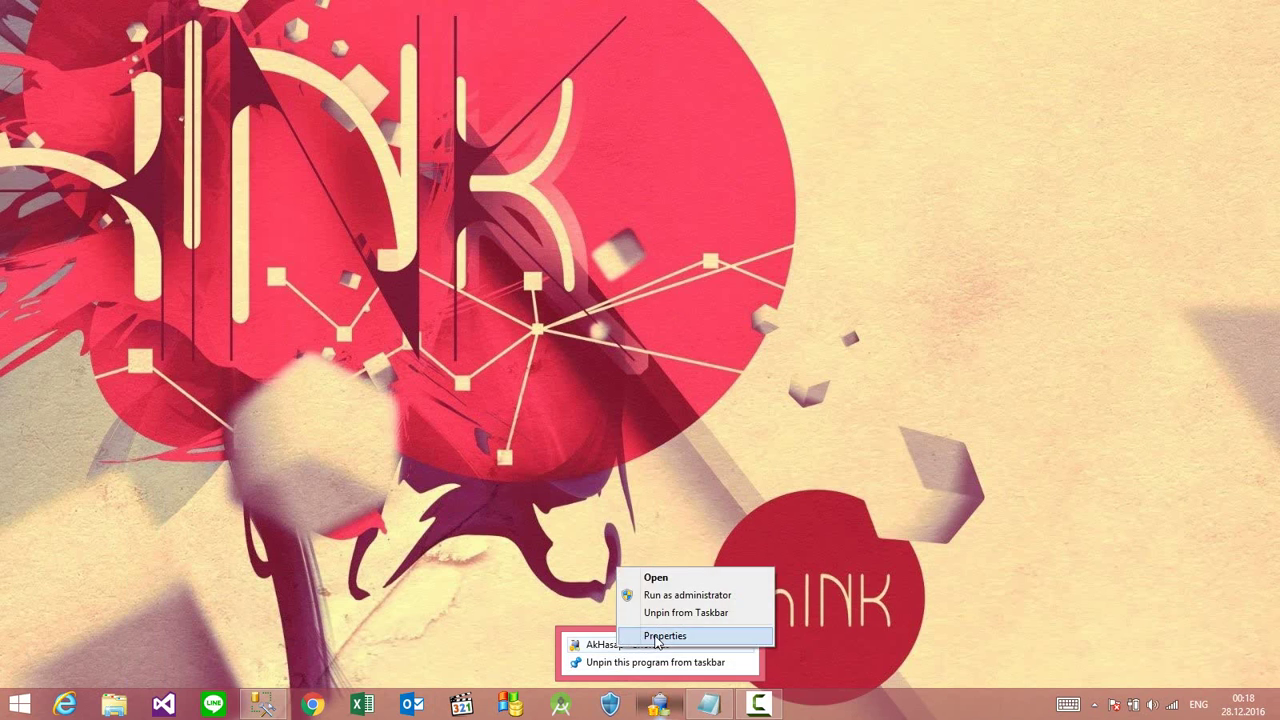
left_click(662, 636)
left_click(720, 553)
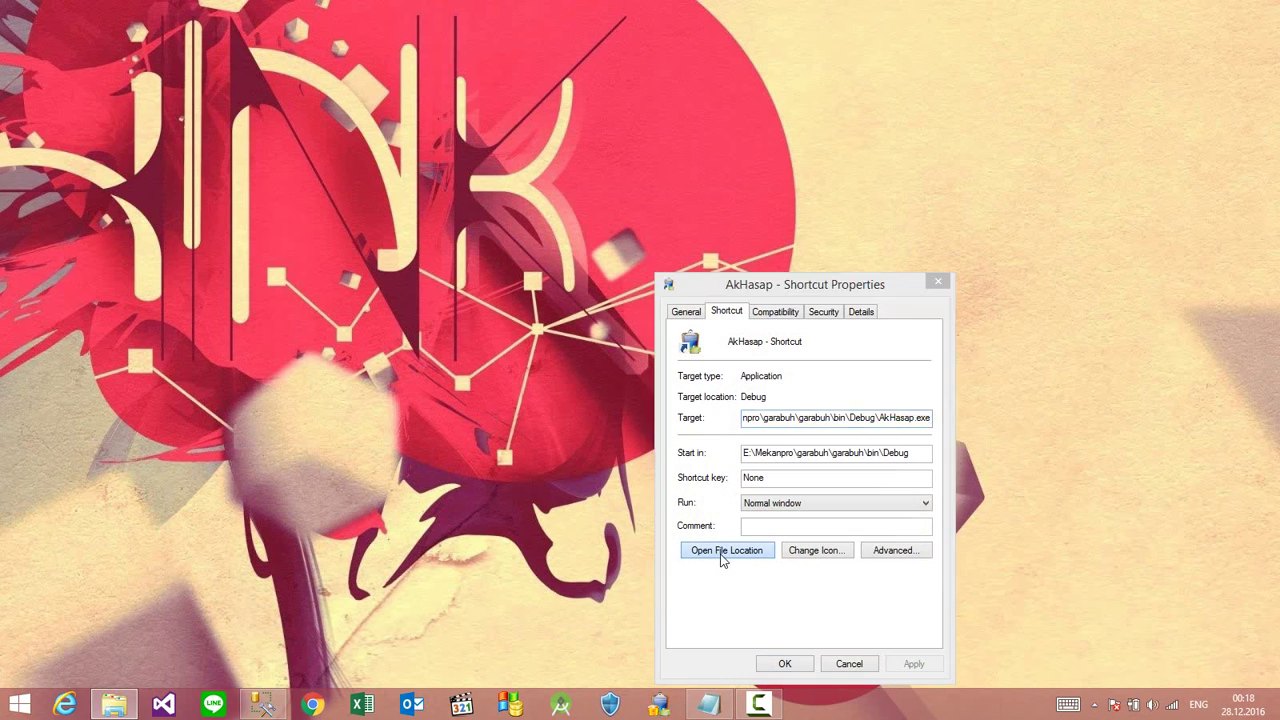
scroll(657, 567, "down", 20)
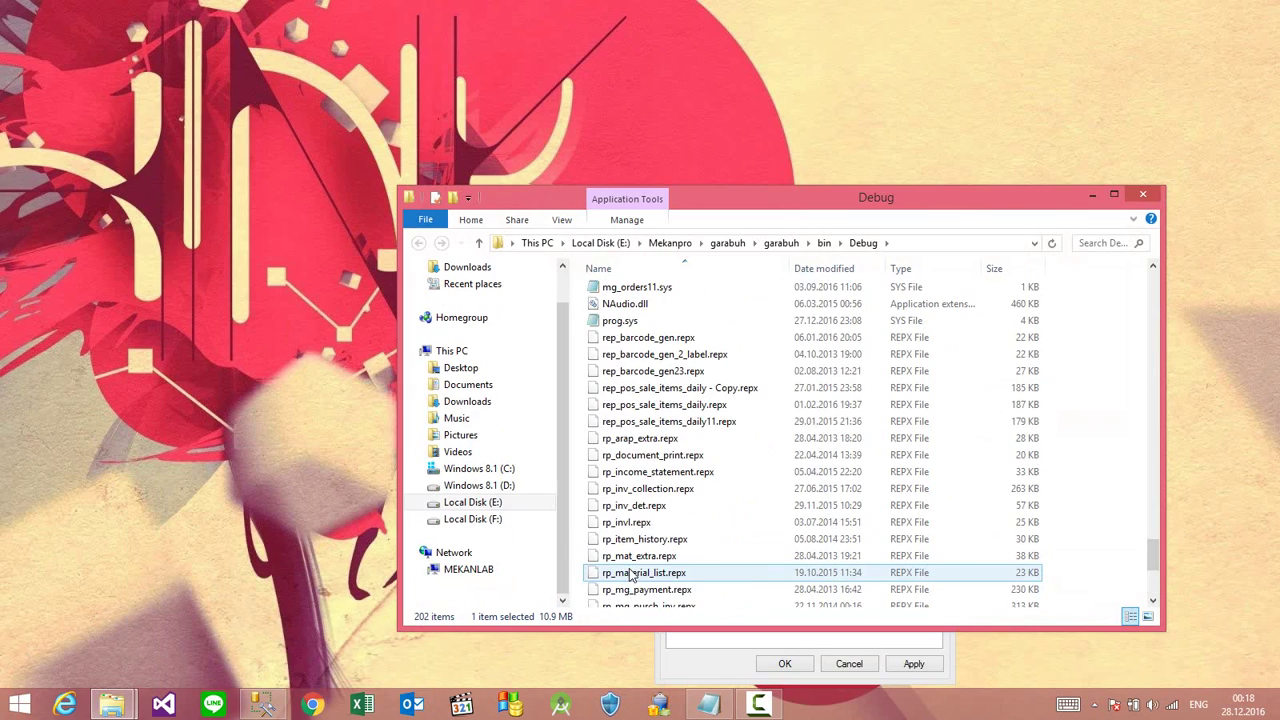
double_click(620, 321)
left_click_drag(694, 397, 676, 92)
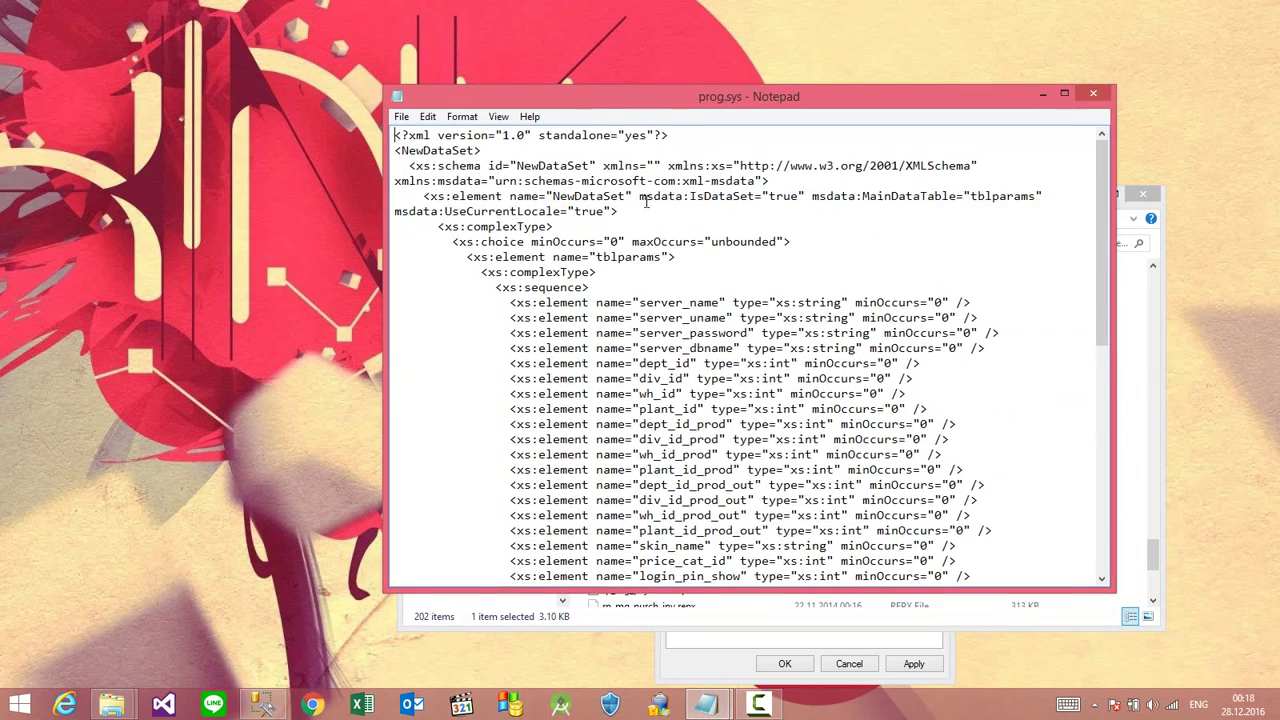
Set server_name to "." and server_dbname to gochasap_db12 in the tblparams section of prog.sys and save the file
scroll(599, 514, "down", 15)
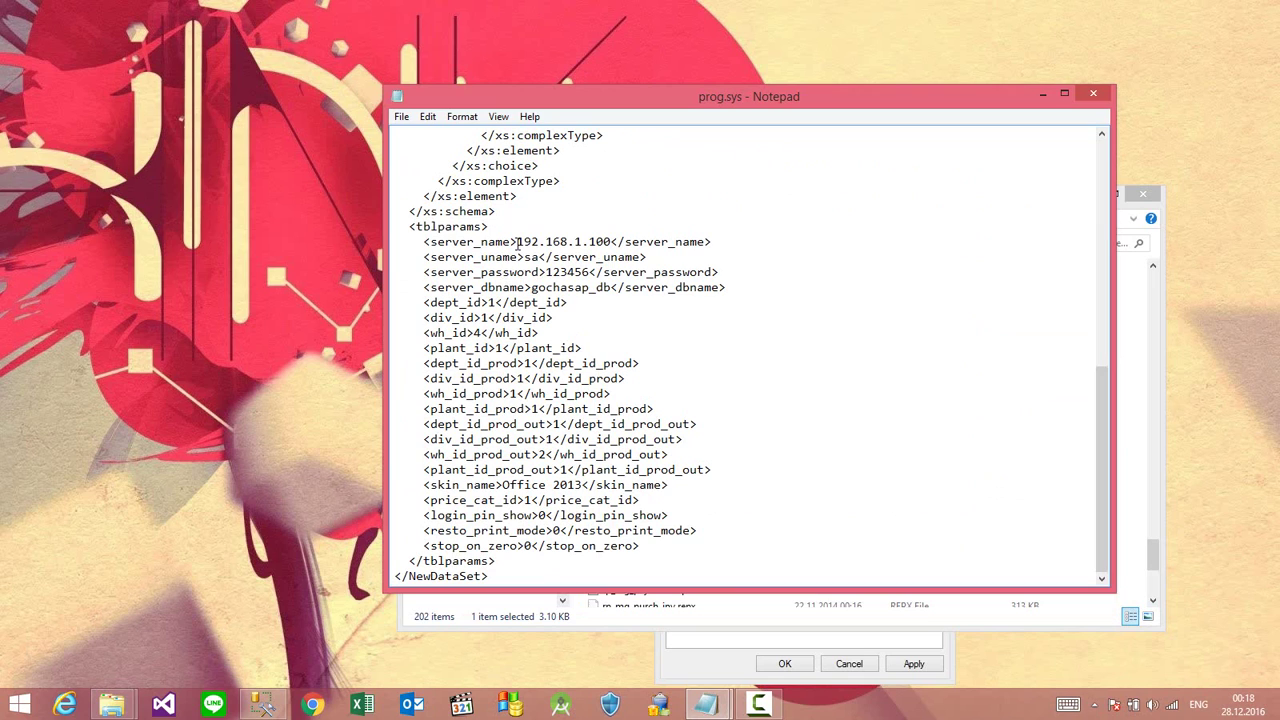
left_click_drag(517, 242, 615, 241)
type(".")
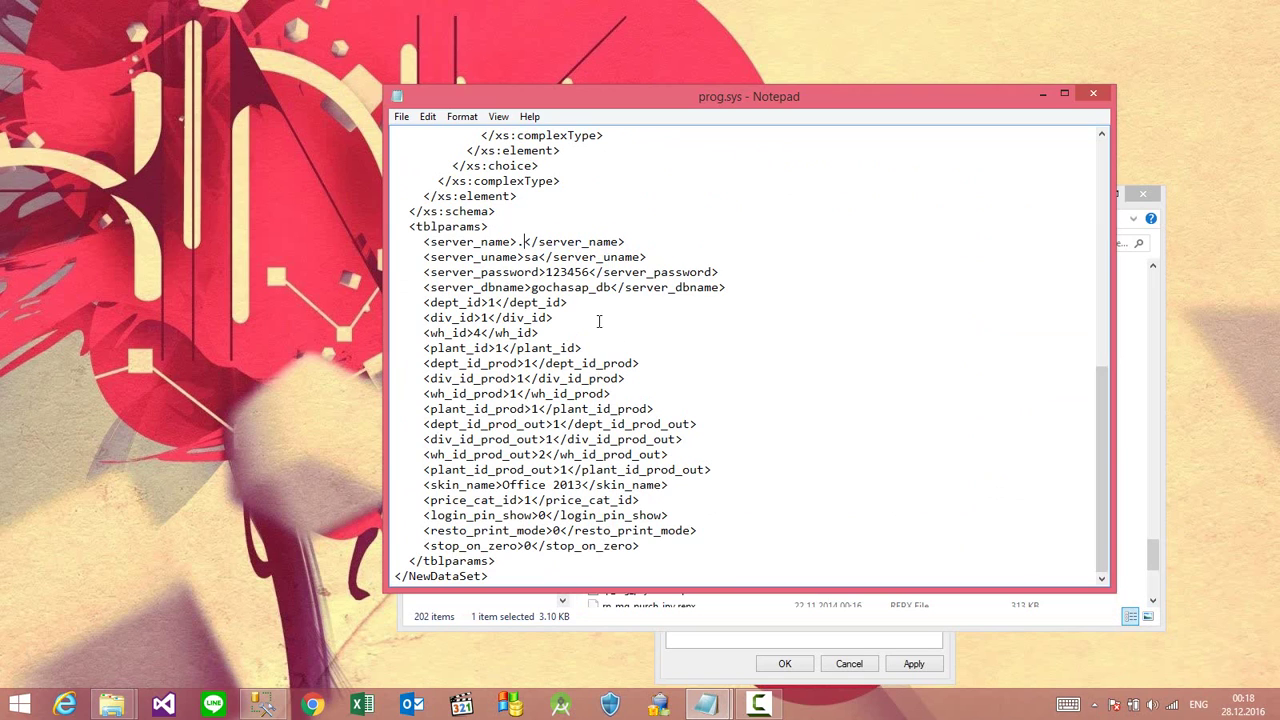
type("12")
left_click(263, 706)
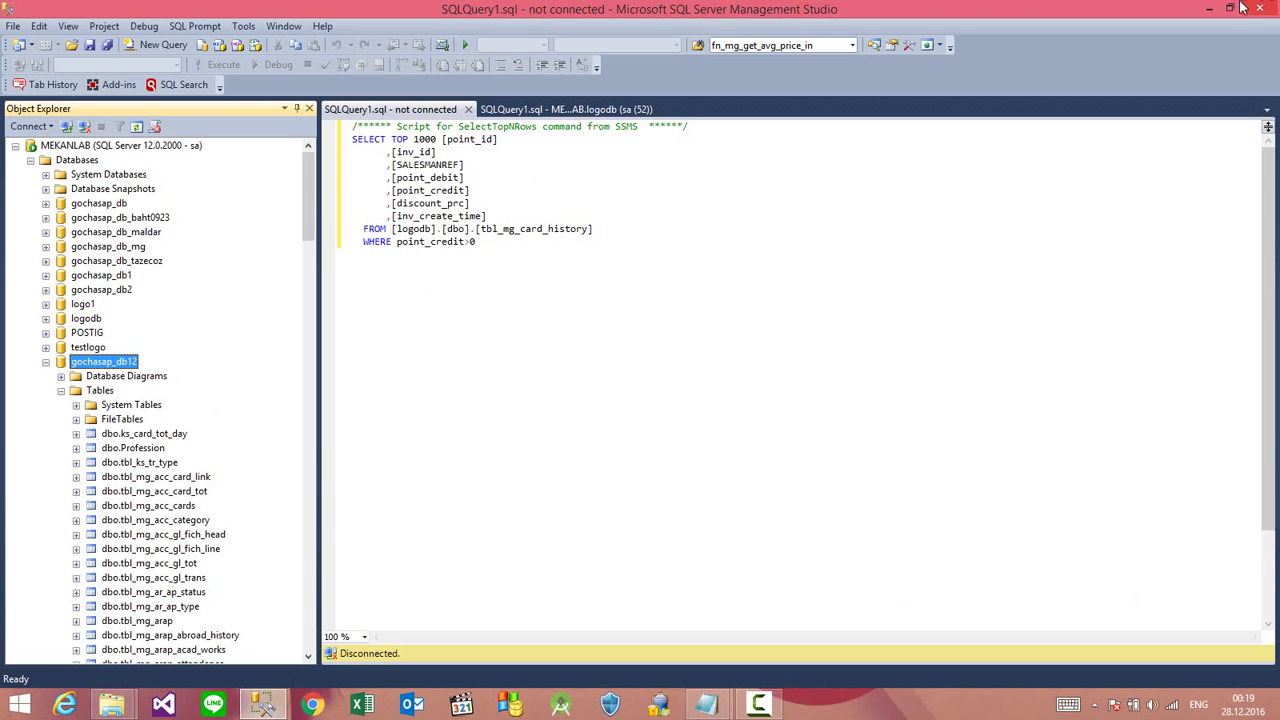
left_click(1208, 8)
left_click(1094, 93)
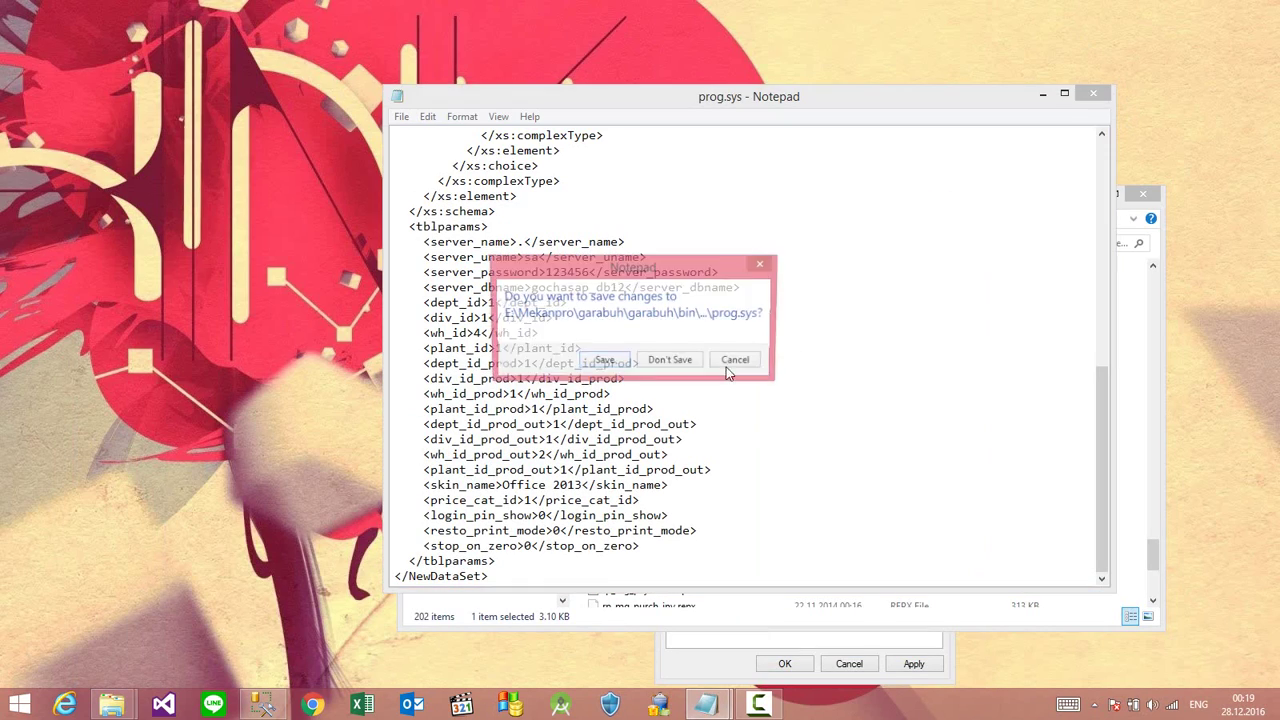
left_click(618, 362)
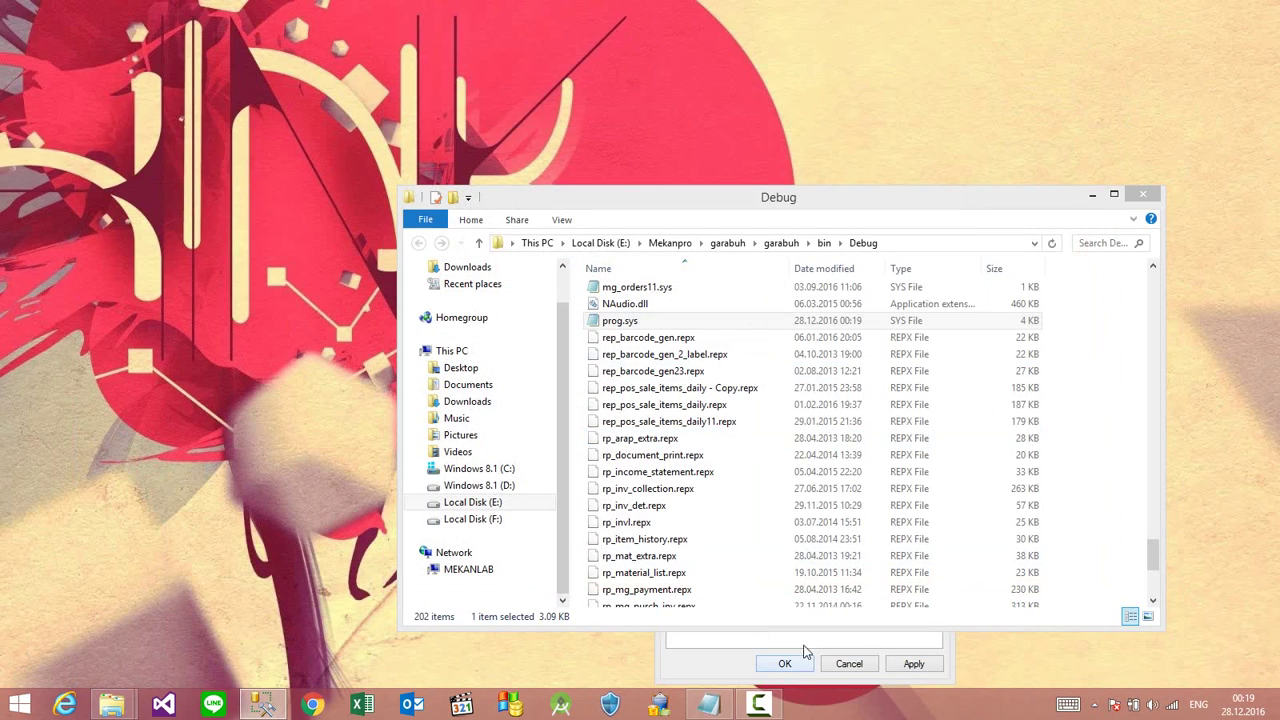
Launch AkHasap.exe from the Debug folder and log in with the prefilled credentials
left_click(761, 430)
scroll(761, 430, "up", 20)
scroll(761, 430, "up", 20)
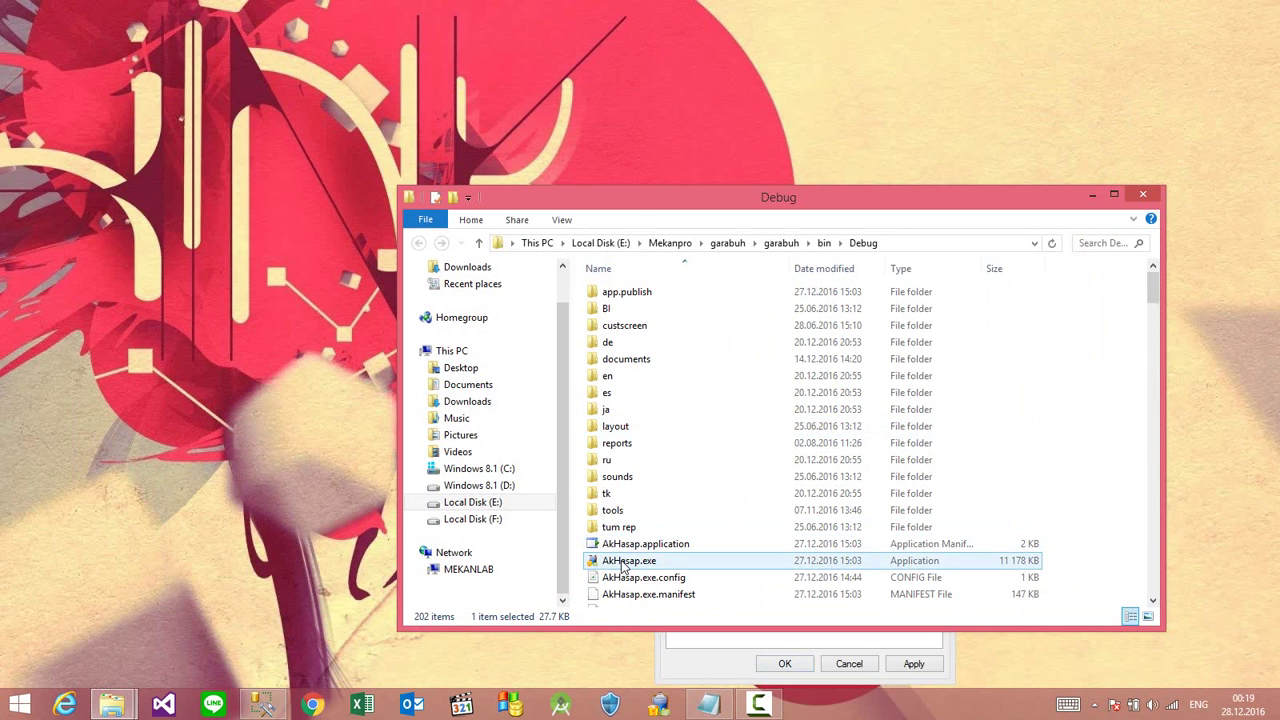
double_click(626, 560)
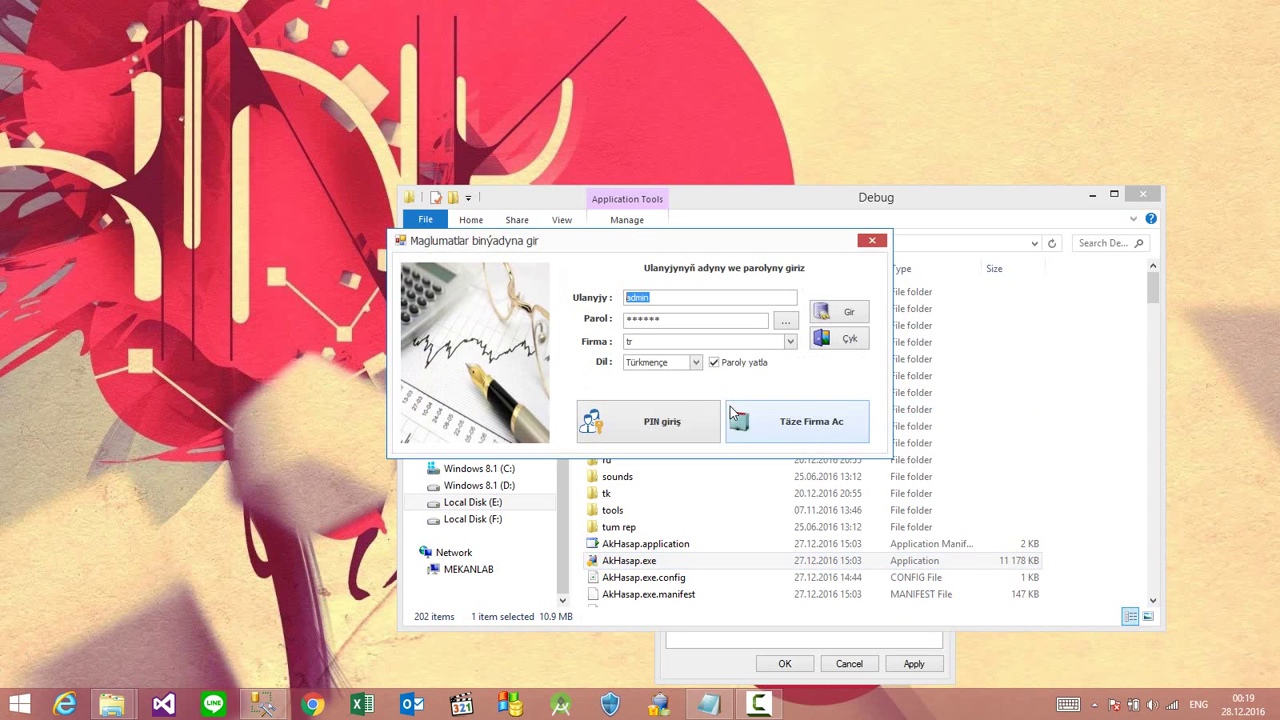
left_click(848, 316)
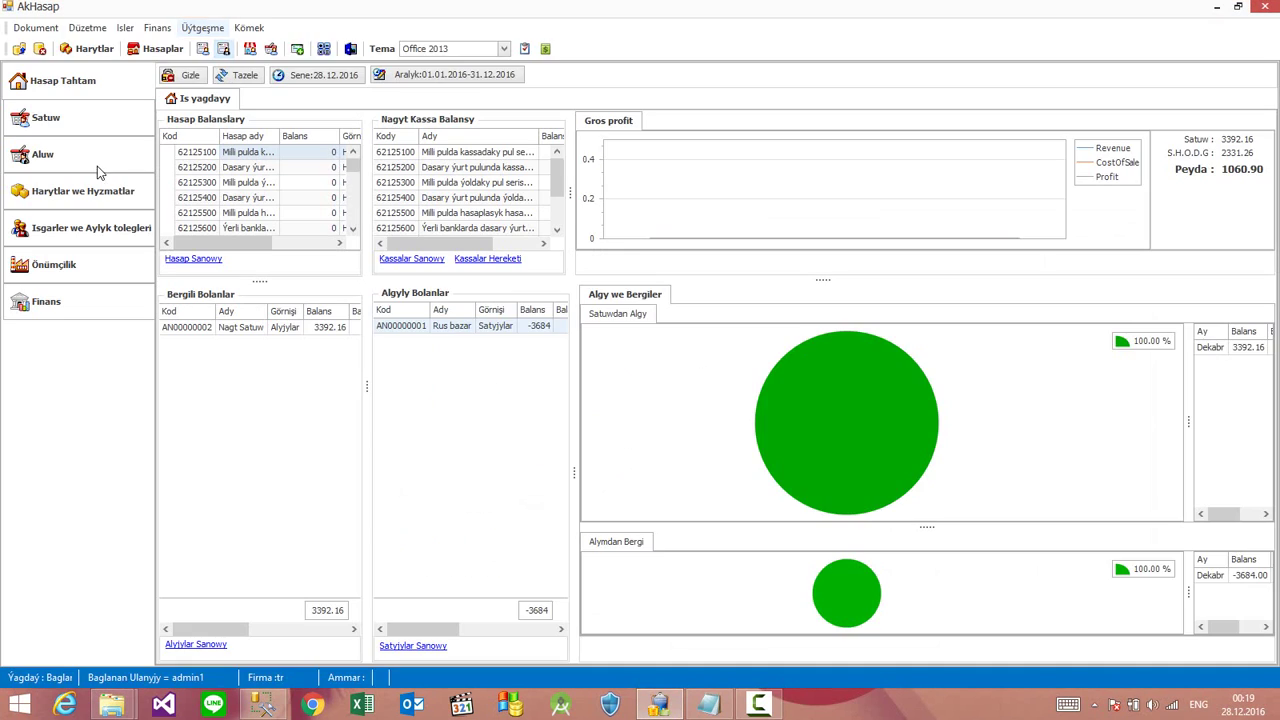
View the Harytlar we Hyzmatlar item list, check the Database Ady in the database connection settings, and close AkHasap
left_click(82, 195)
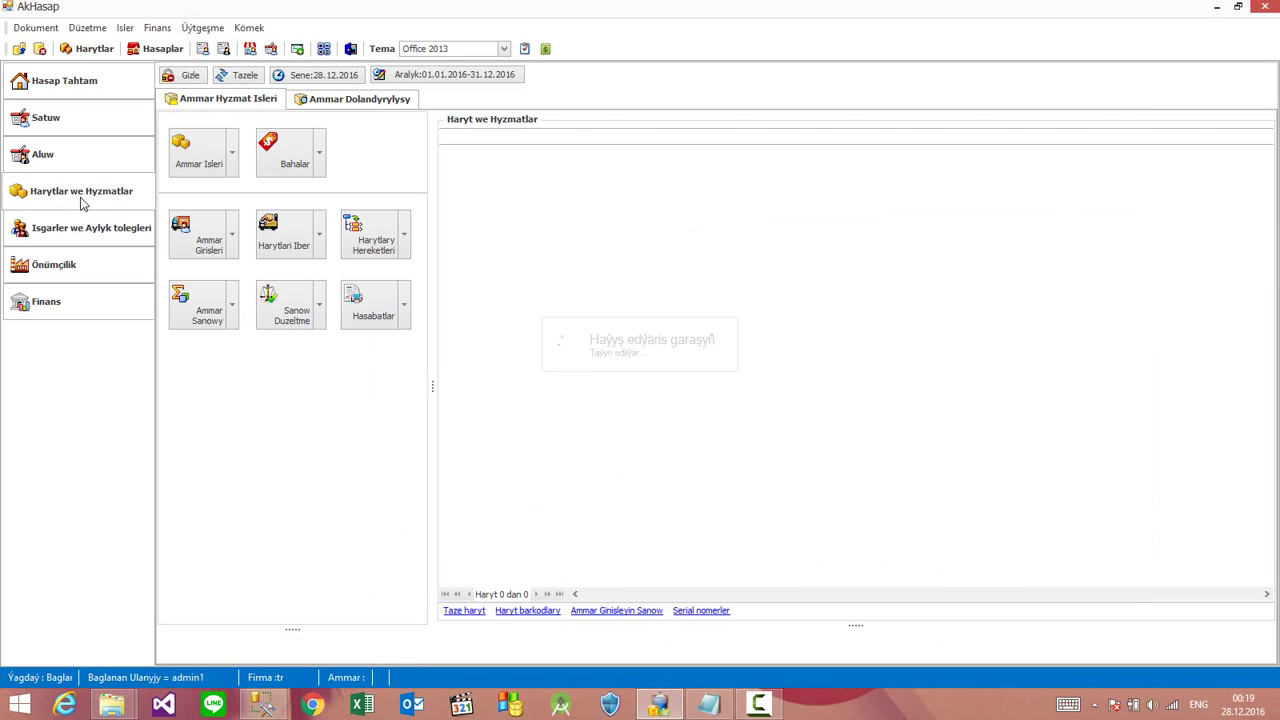
left_click(204, 28)
left_click(160, 376)
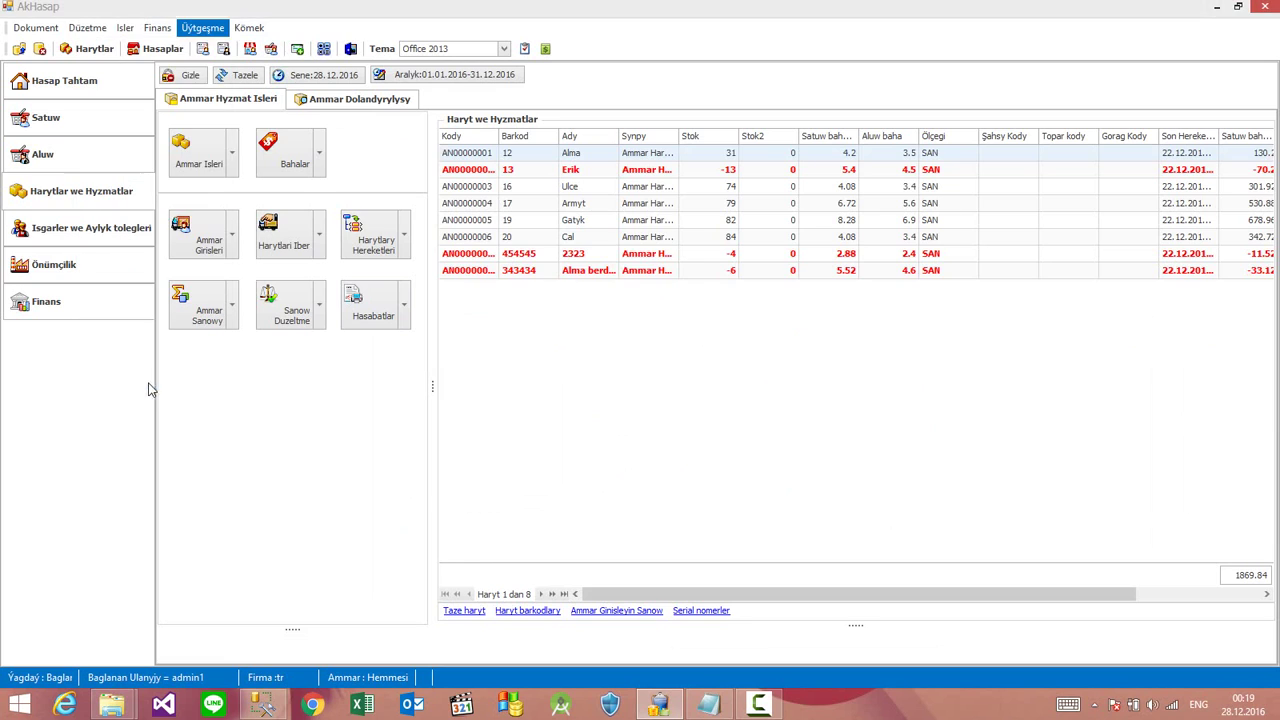
left_click_drag(660, 353, 555, 355)
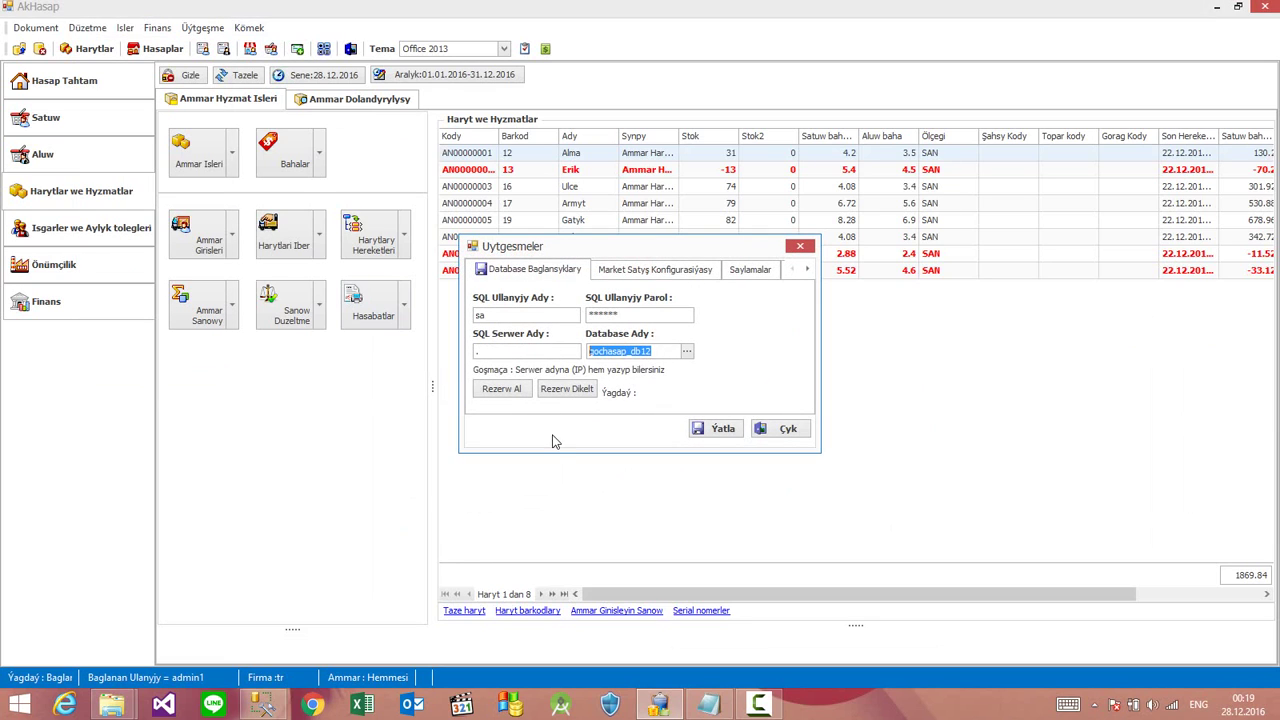
left_click(801, 247)
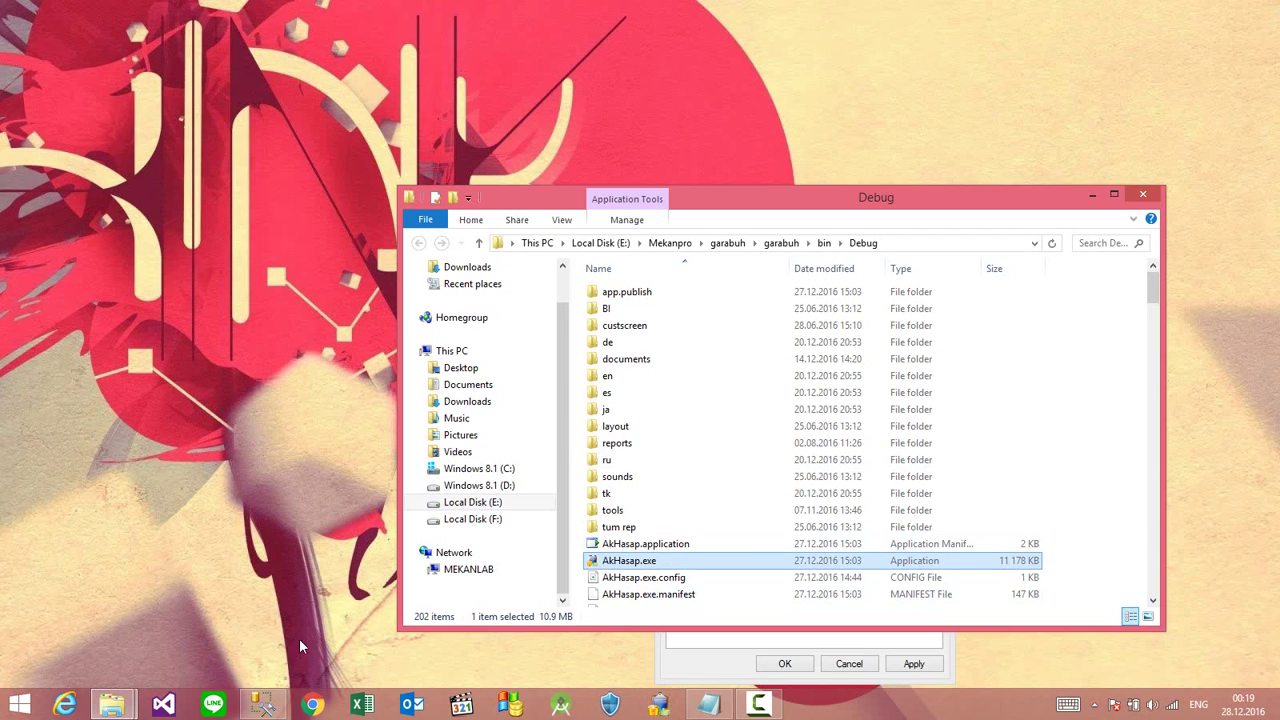
Reopen the Debug folder from the shortcut properties and open its prog.sys file again
left_click(1143, 194)
left_click(716, 556)
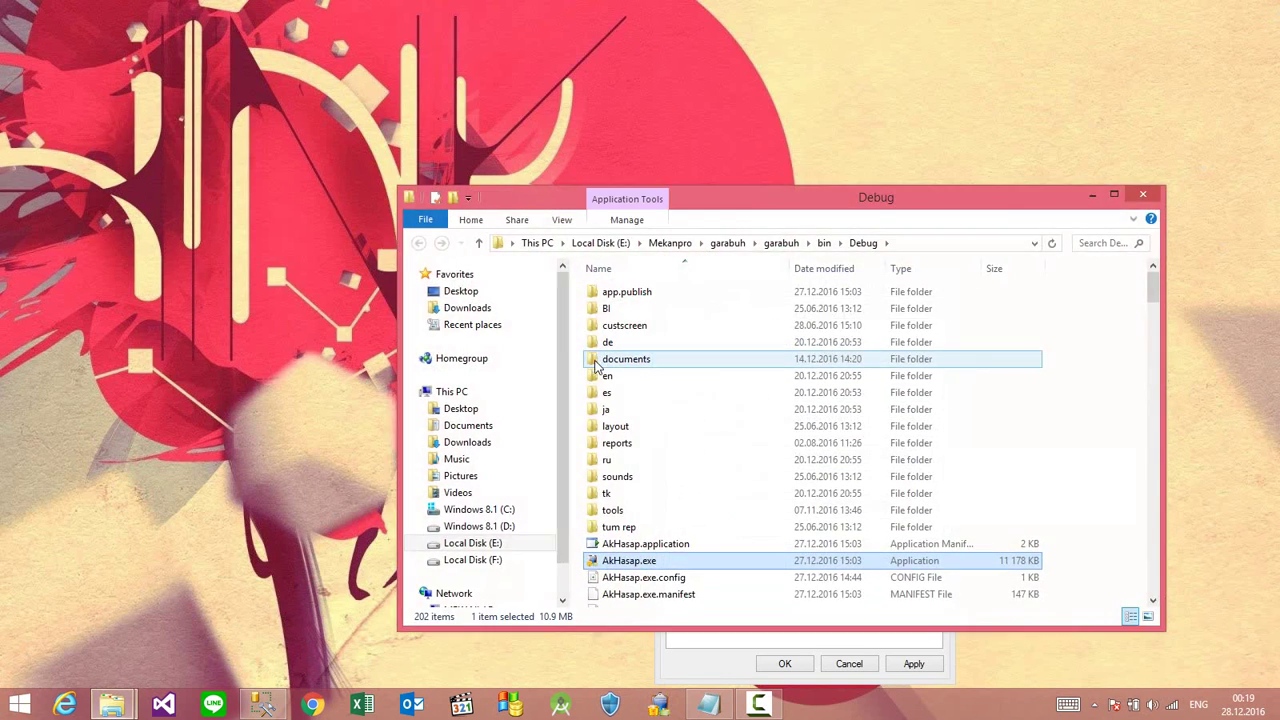
scroll(590, 435, "down", 10)
scroll(590, 435, "down", 15)
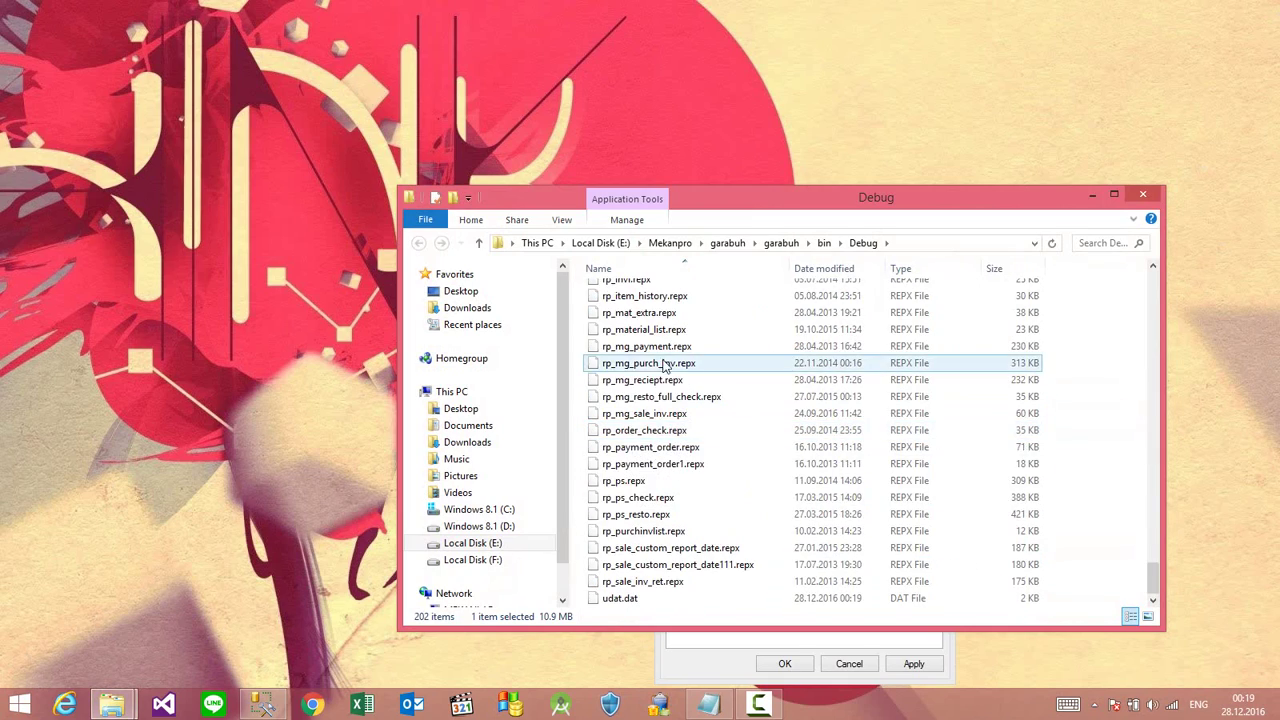
scroll(665, 365, "up", 5)
double_click(620, 321)
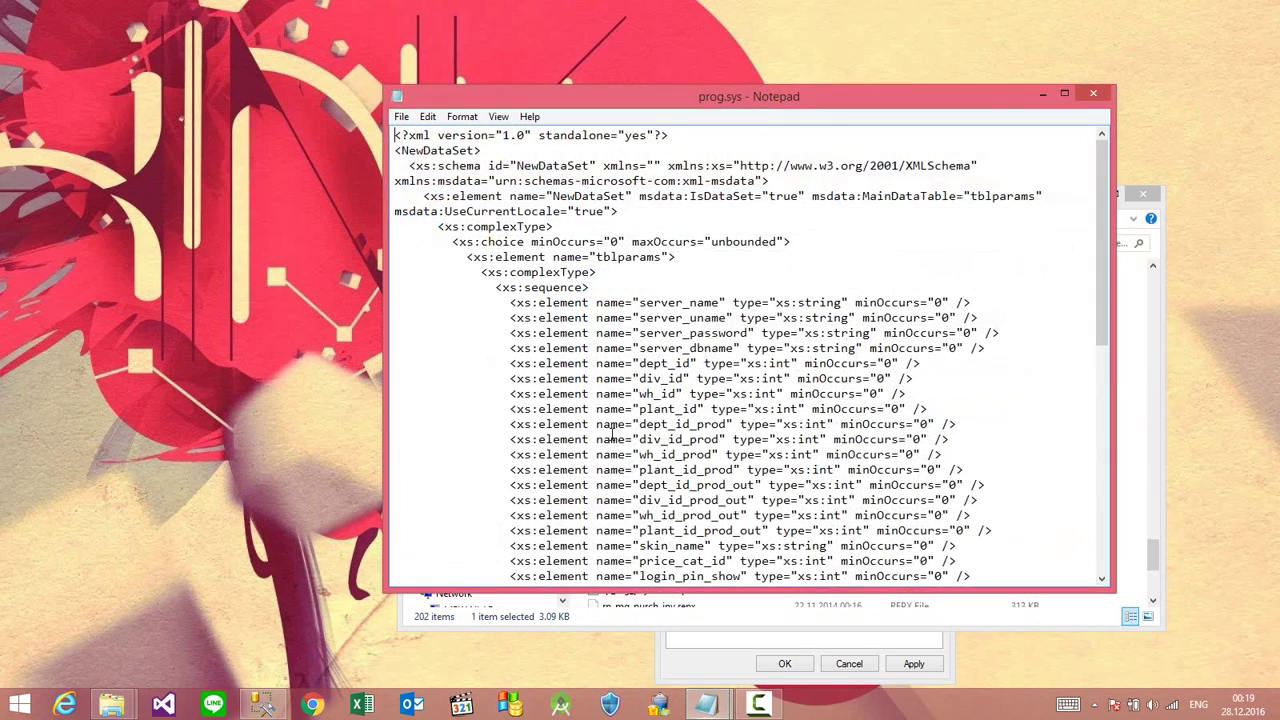
Set server_dbname in prog.sys to gochasap_db and save the file
scroll(653, 429, "down", 8)
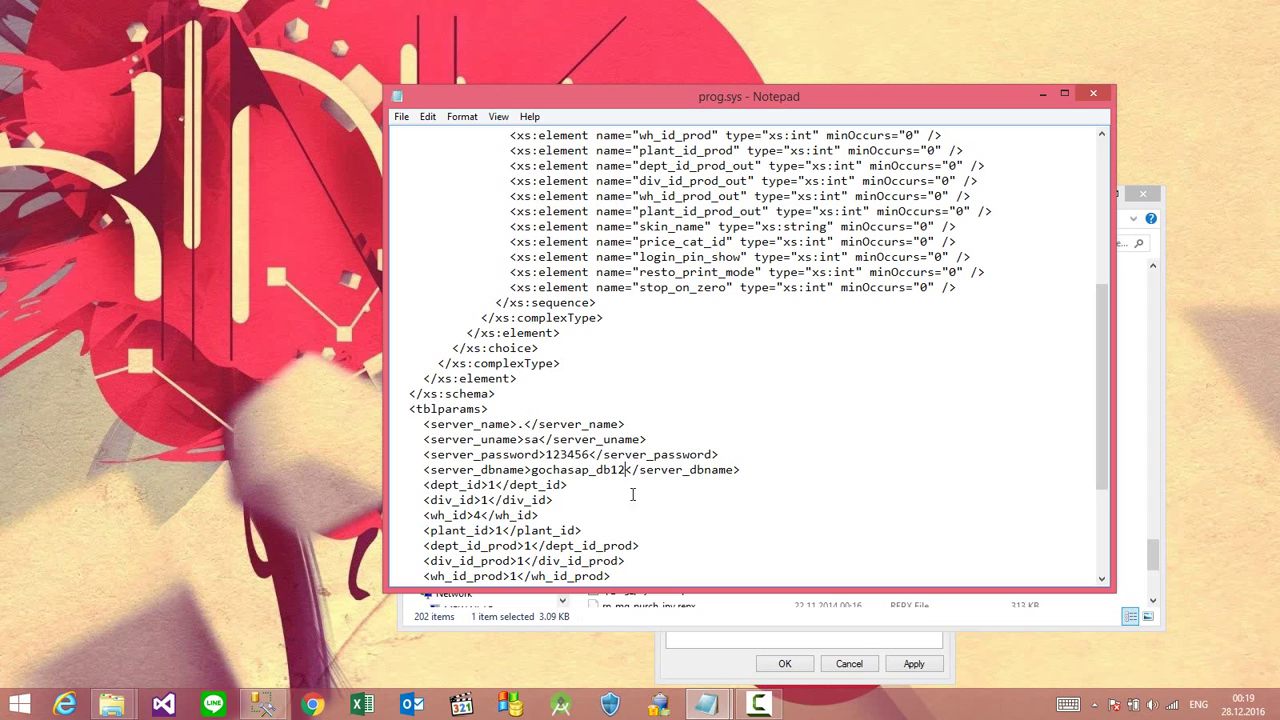
key("BackSpace")
key("BackSpace")
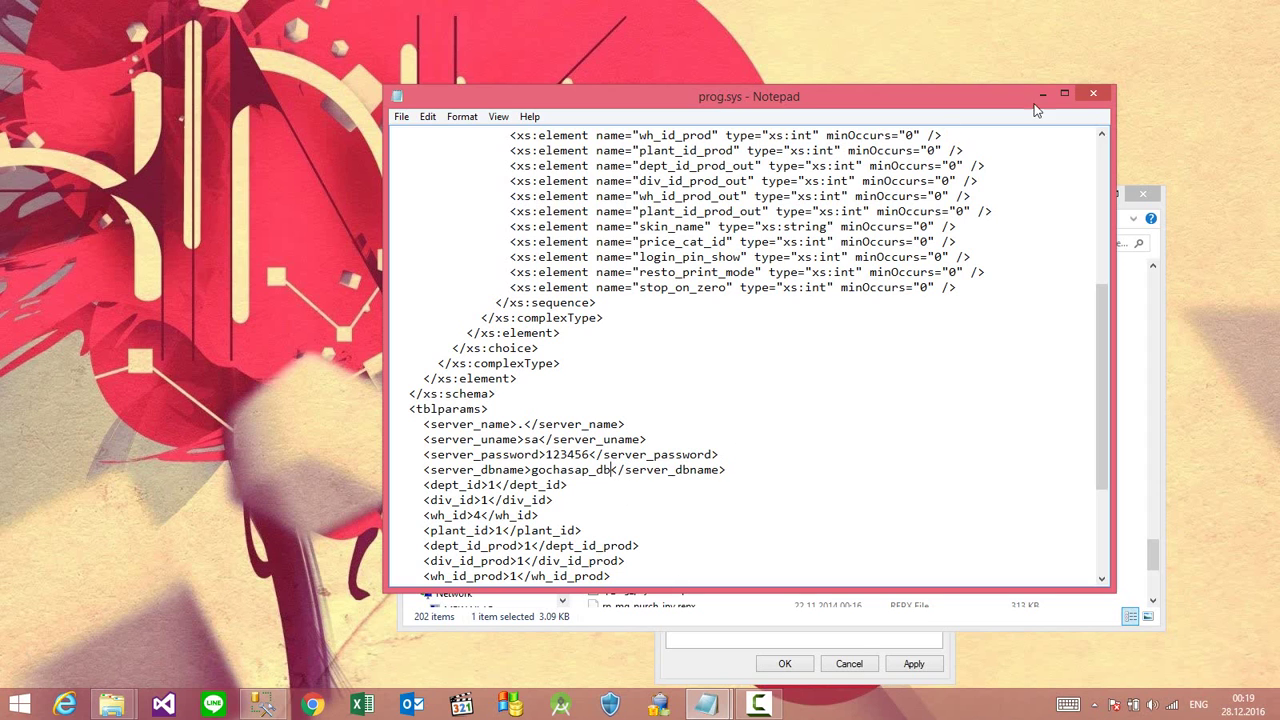
left_click(1093, 94)
left_click(621, 368)
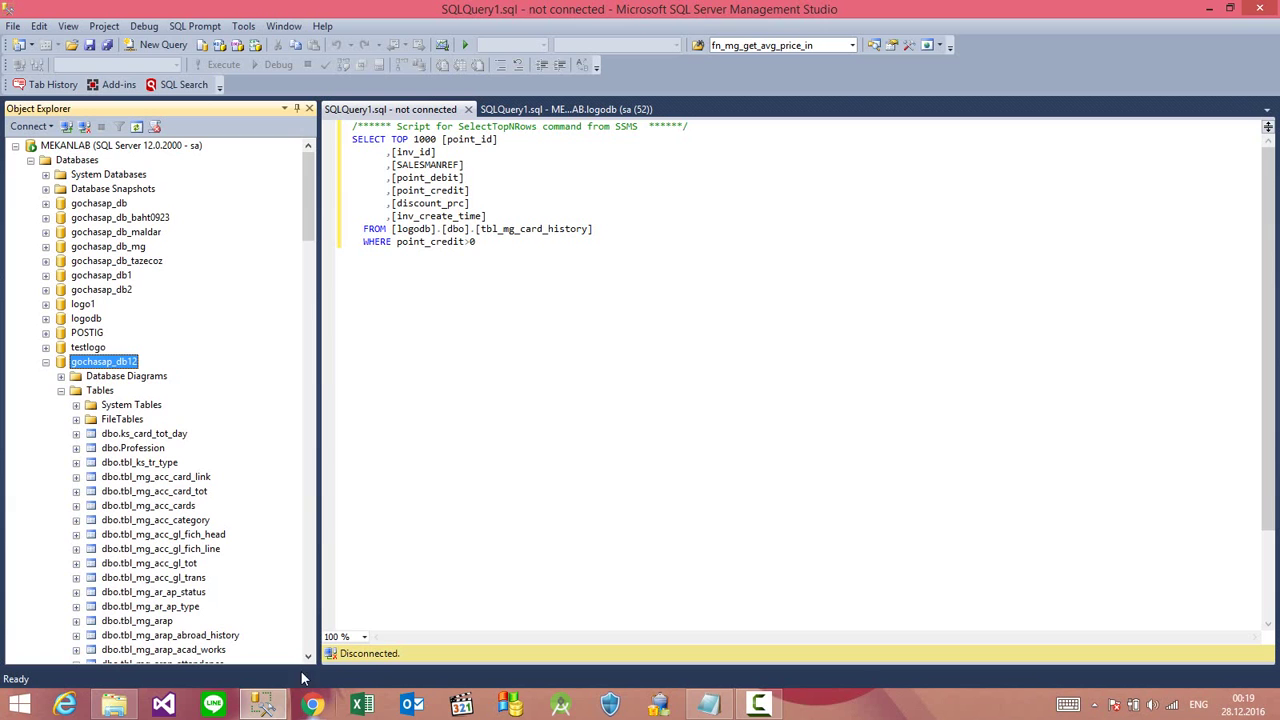
Return to SQL Server Management Studio and collapse the gochasap_db12 database in Object Explorer
left_click(262, 705)
left_click(45, 362)
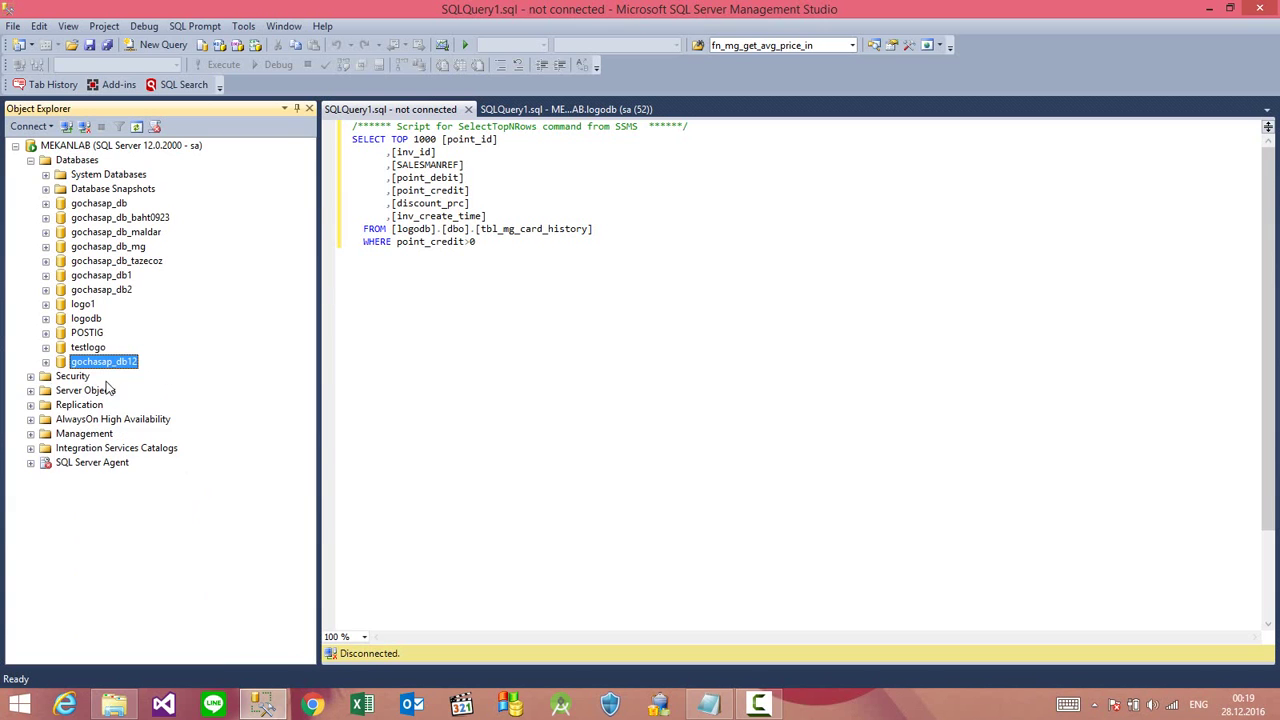
left_click(97, 350)
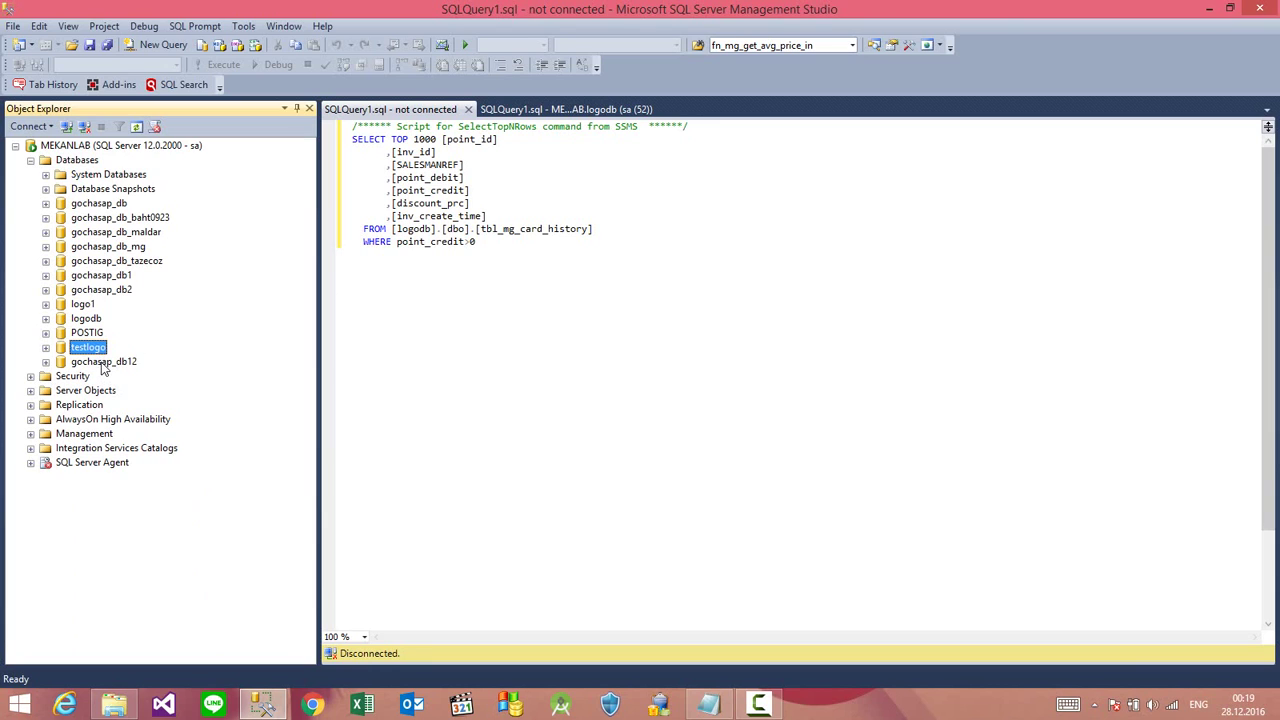
left_click(103, 365)
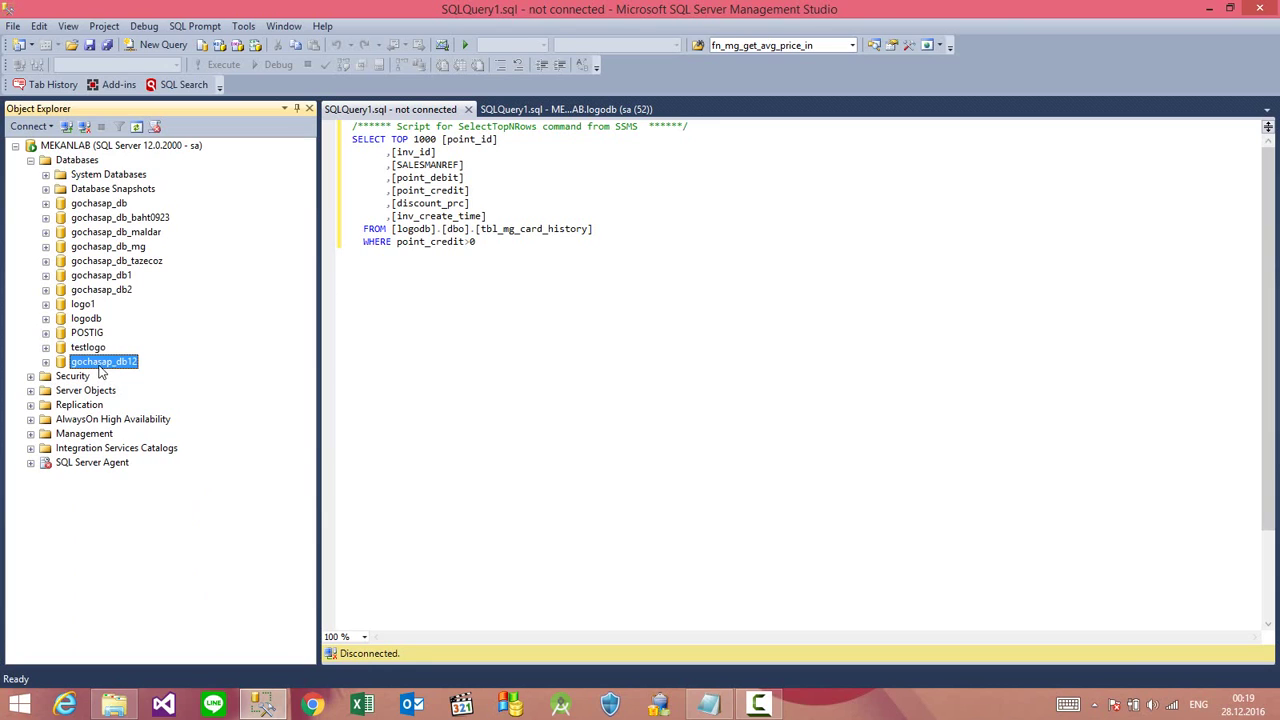
left_click(97, 350)
left_click(107, 364)
left_click(100, 348)
left_click(115, 366)
right_click(115, 372)
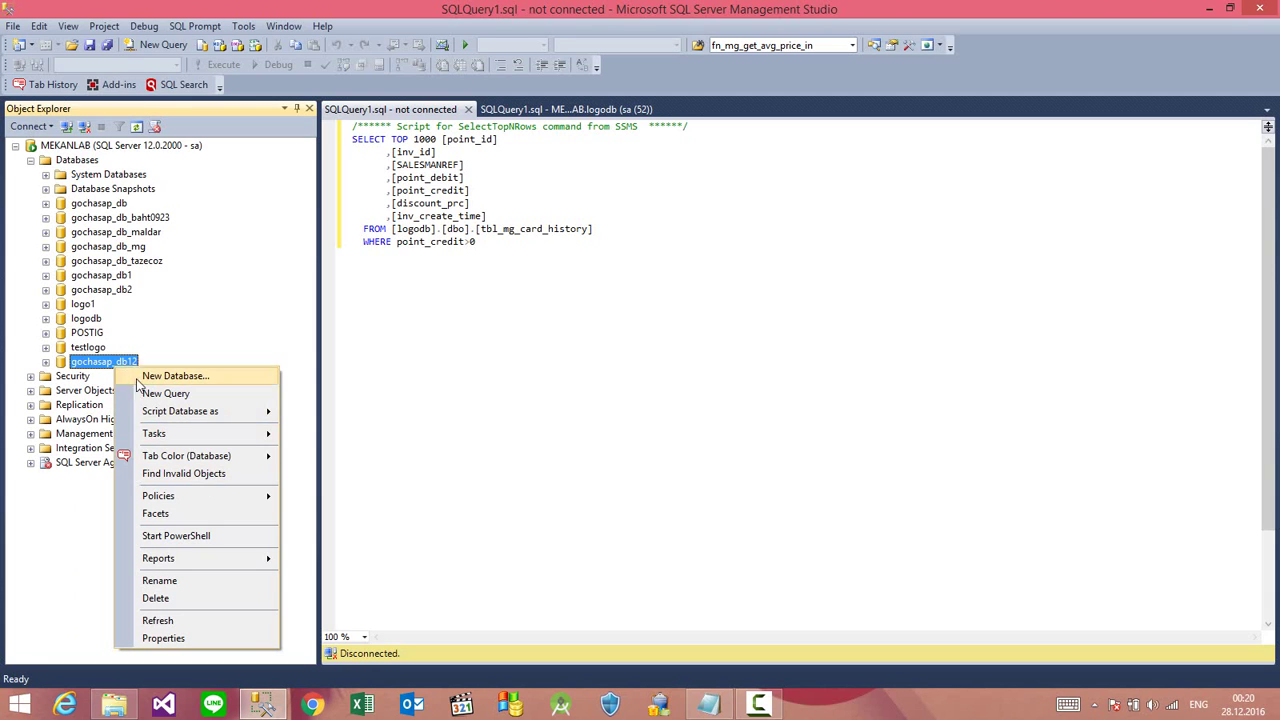
left_click(100, 350)
left_click(108, 365)
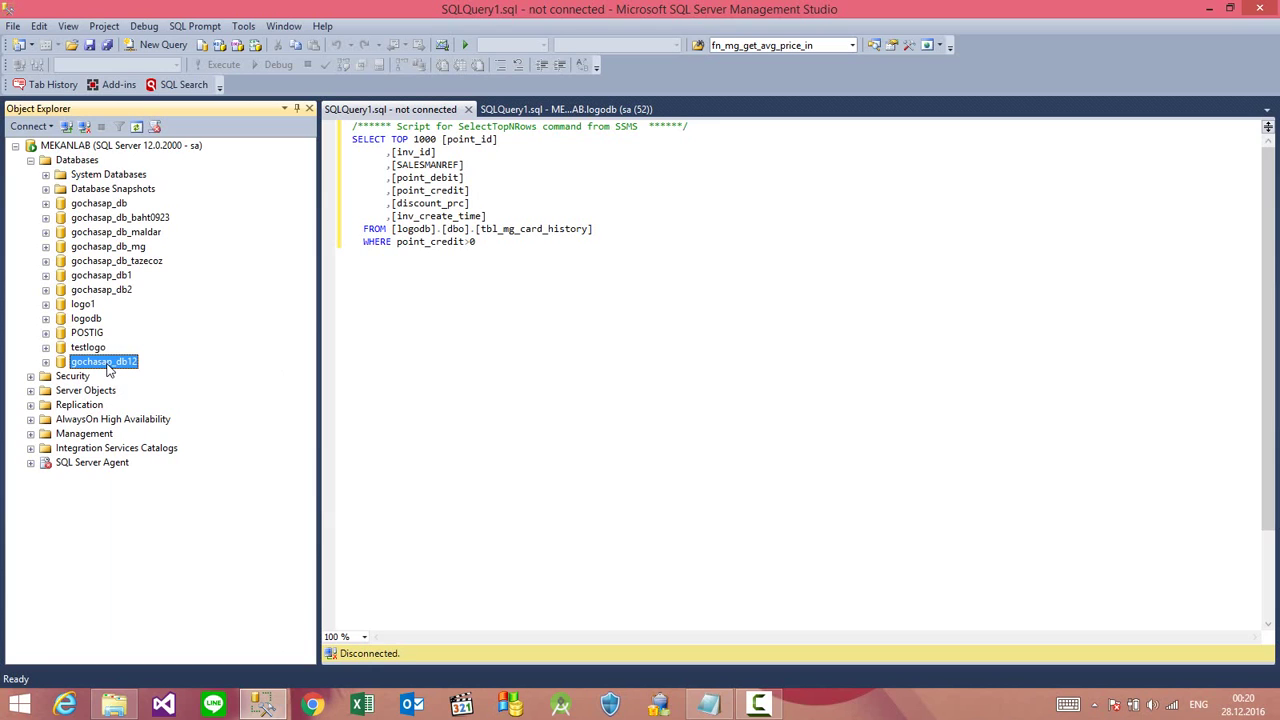
Prepare a full backup of the gochasap_db12 database to disk, clear the default destination, and browse for a new backup file
right_click(110, 368)
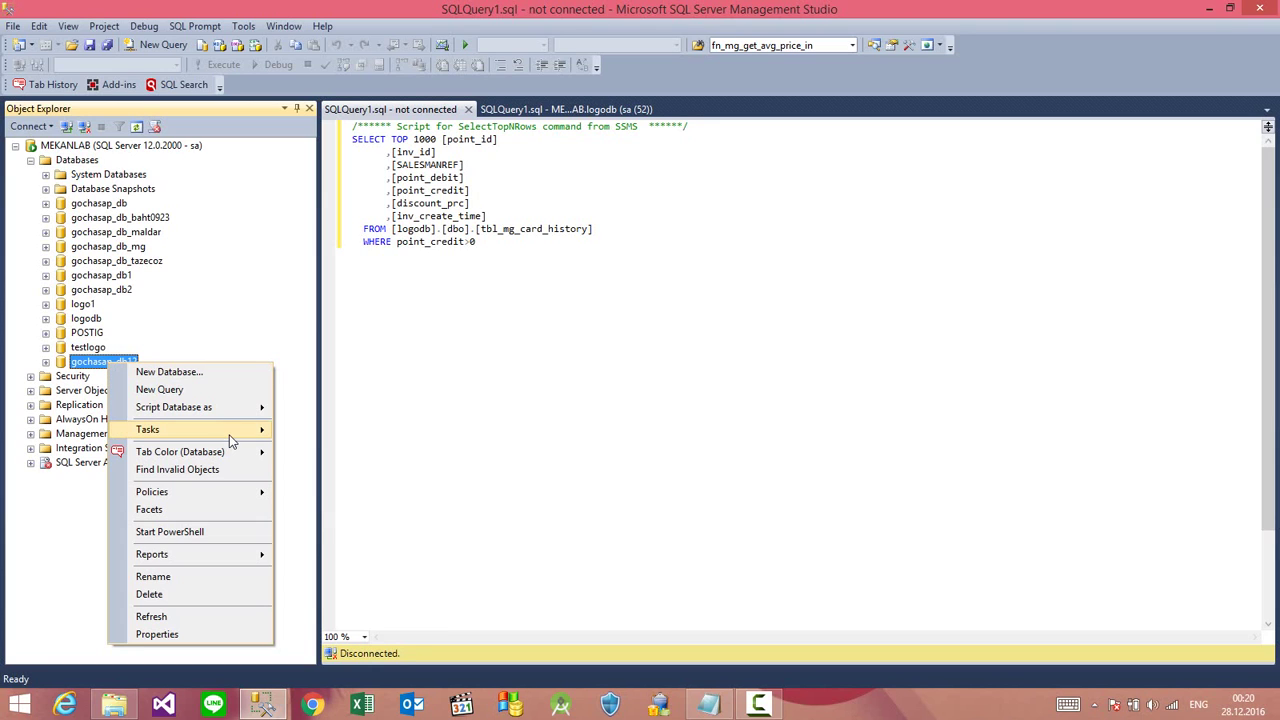
mouse_move(229, 440)
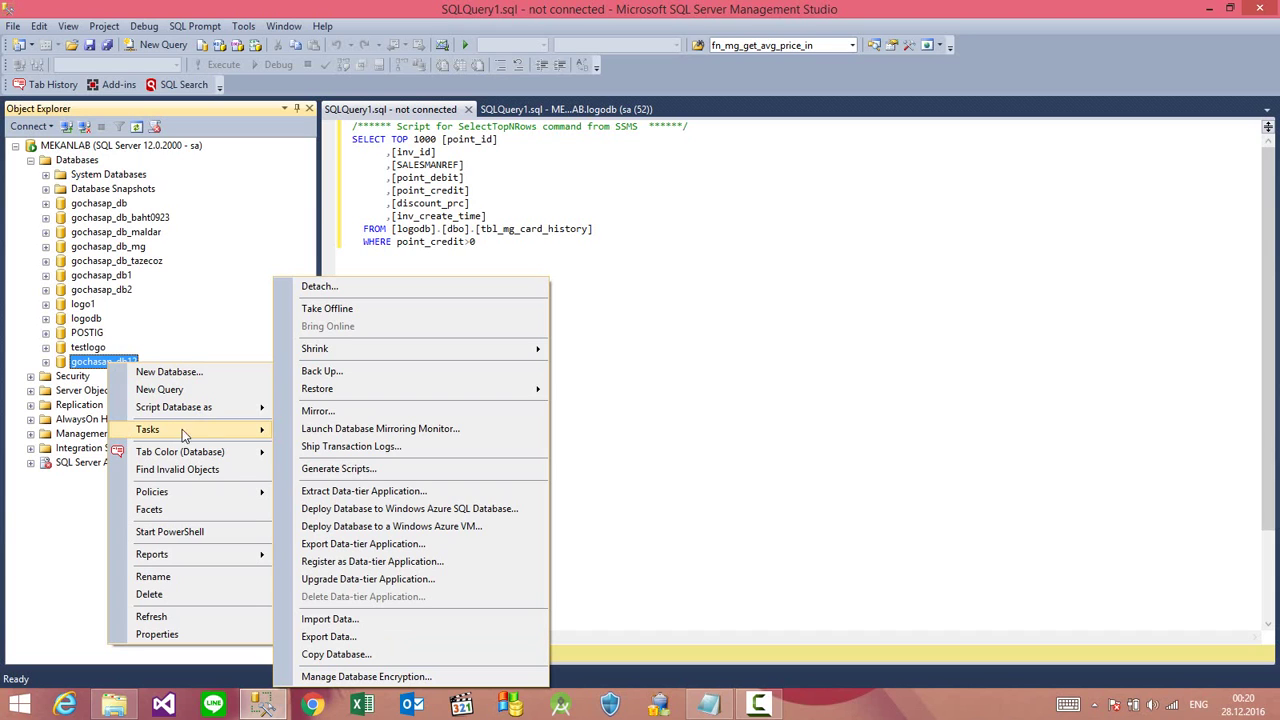
left_click(347, 373)
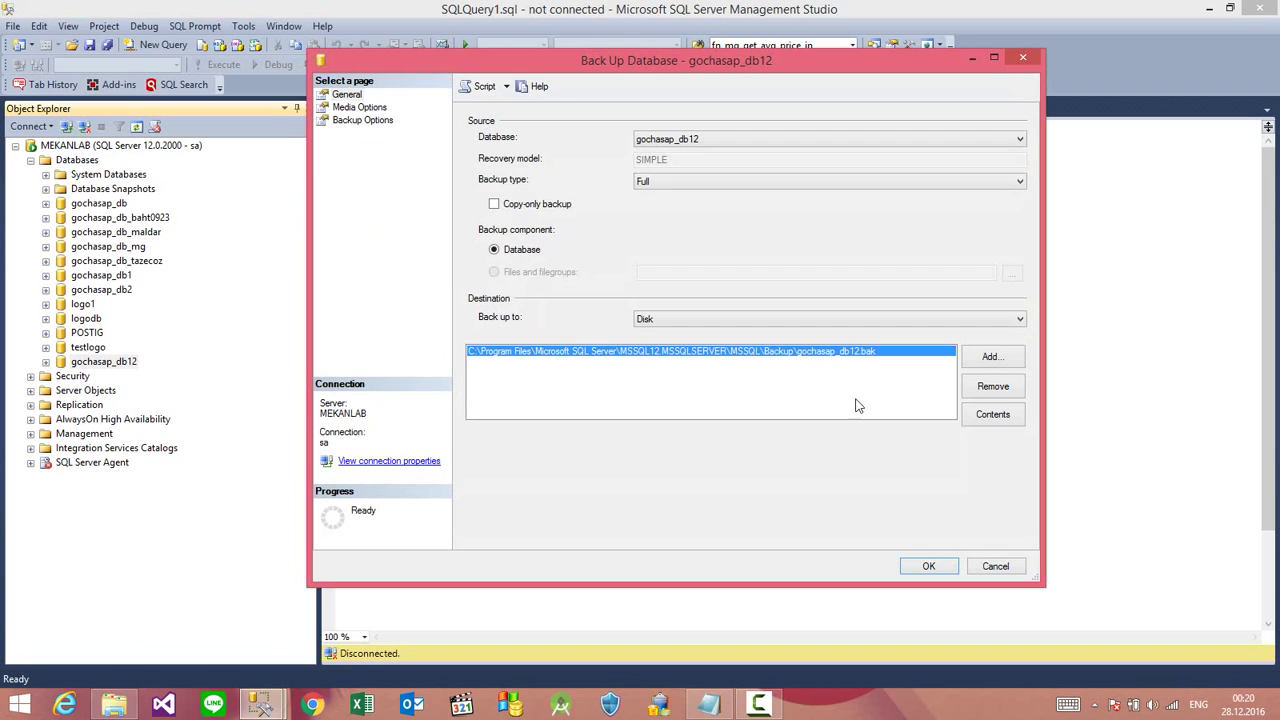
left_click(992, 360)
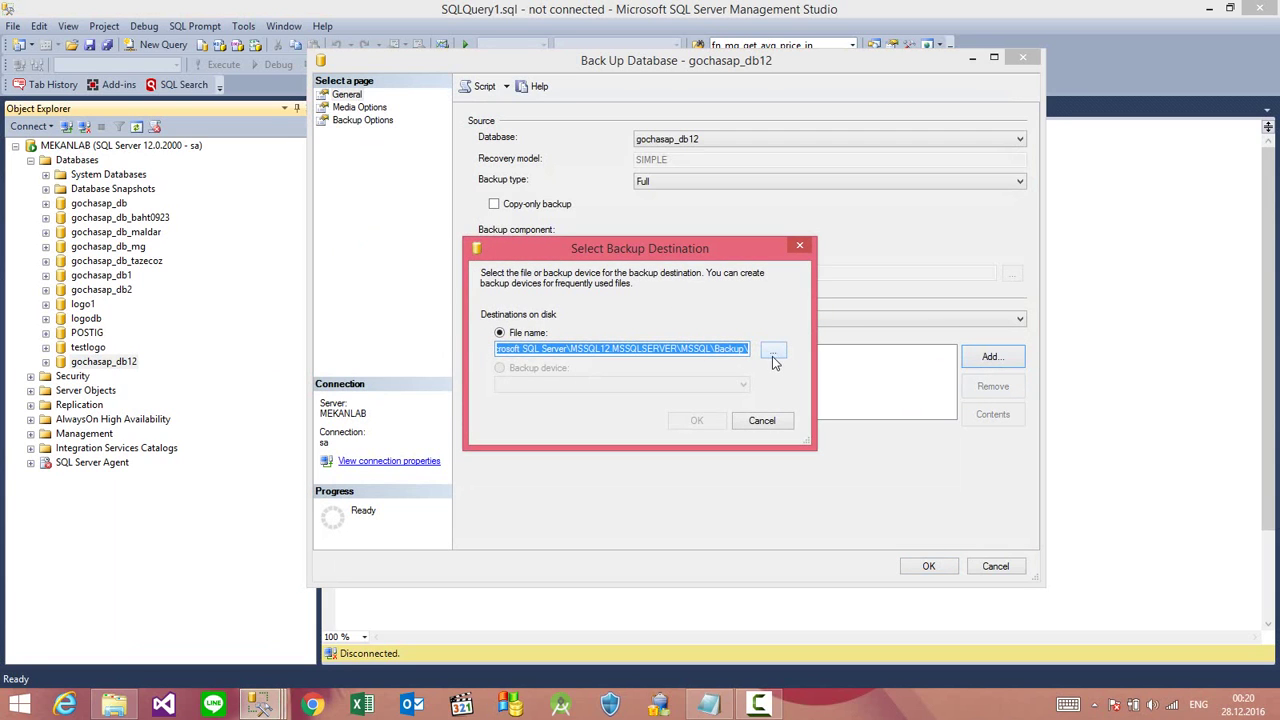
left_click(773, 358)
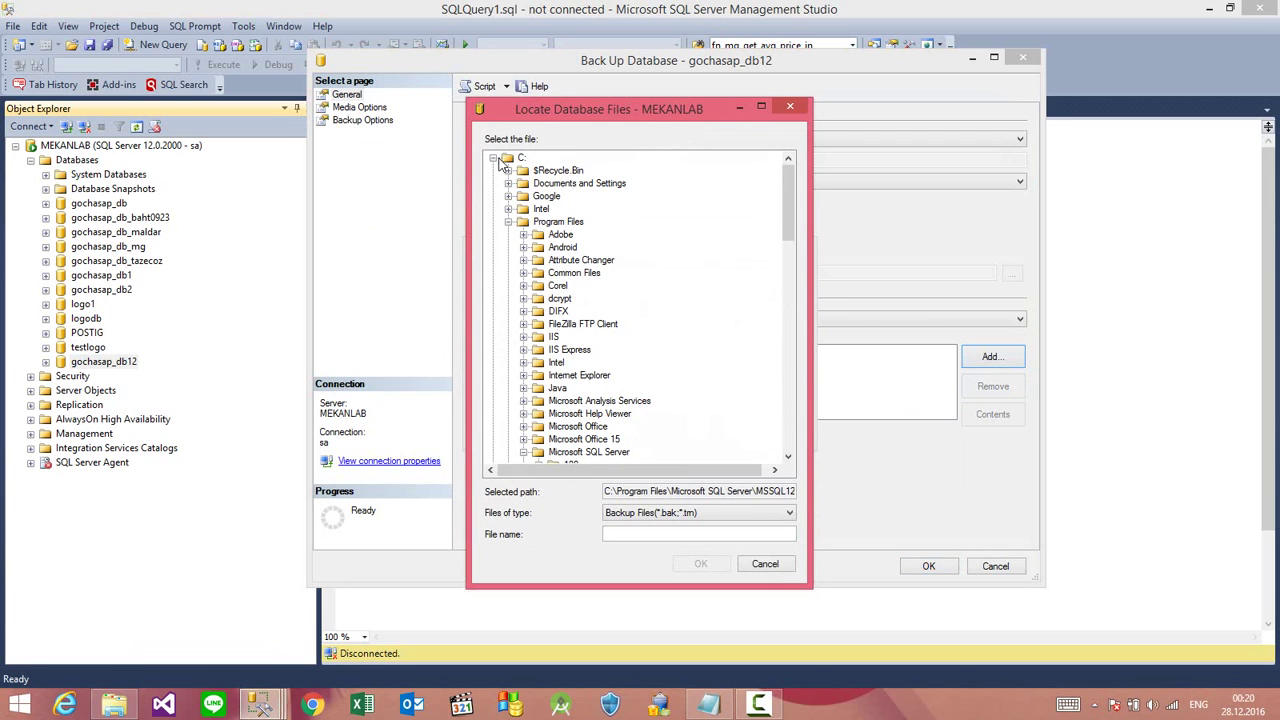
Choose drive E: as the backup location and name the file gochasap_db_28122016.bak, based on gochasap_db_22122016.bak
left_click(494, 159)
left_click(521, 184)
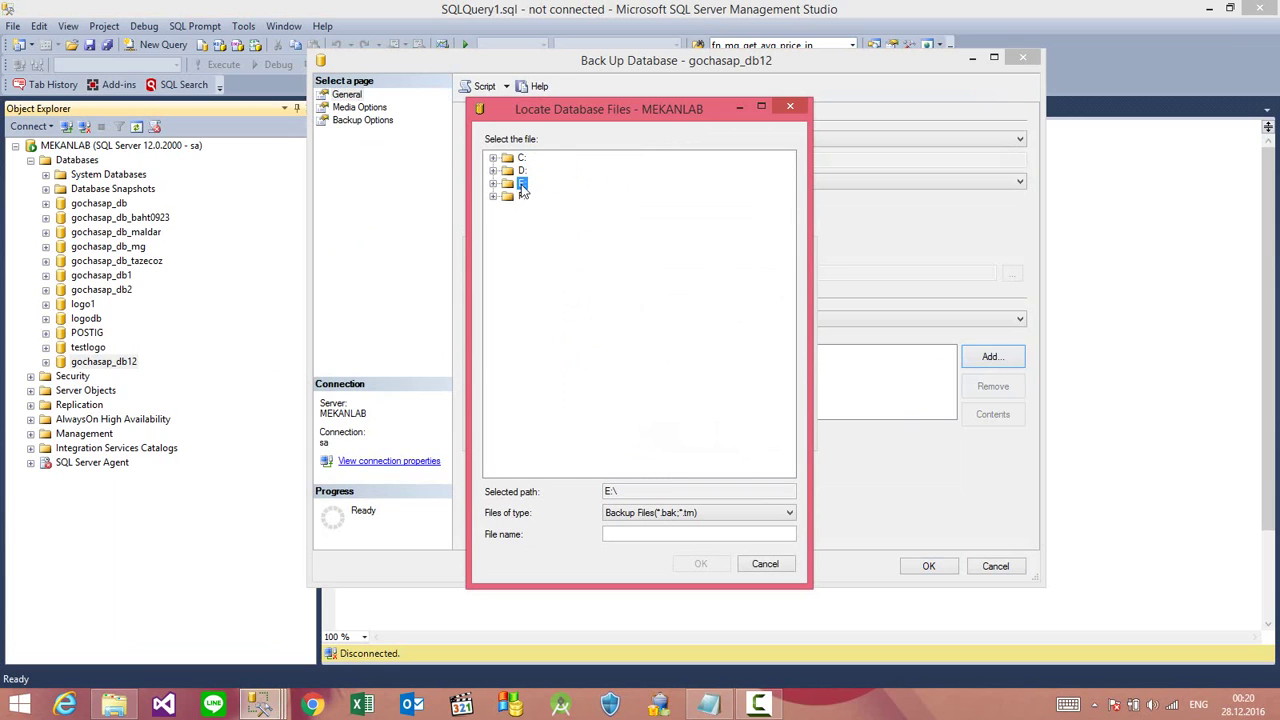
double_click(521, 186)
scroll(657, 357, "down", 5)
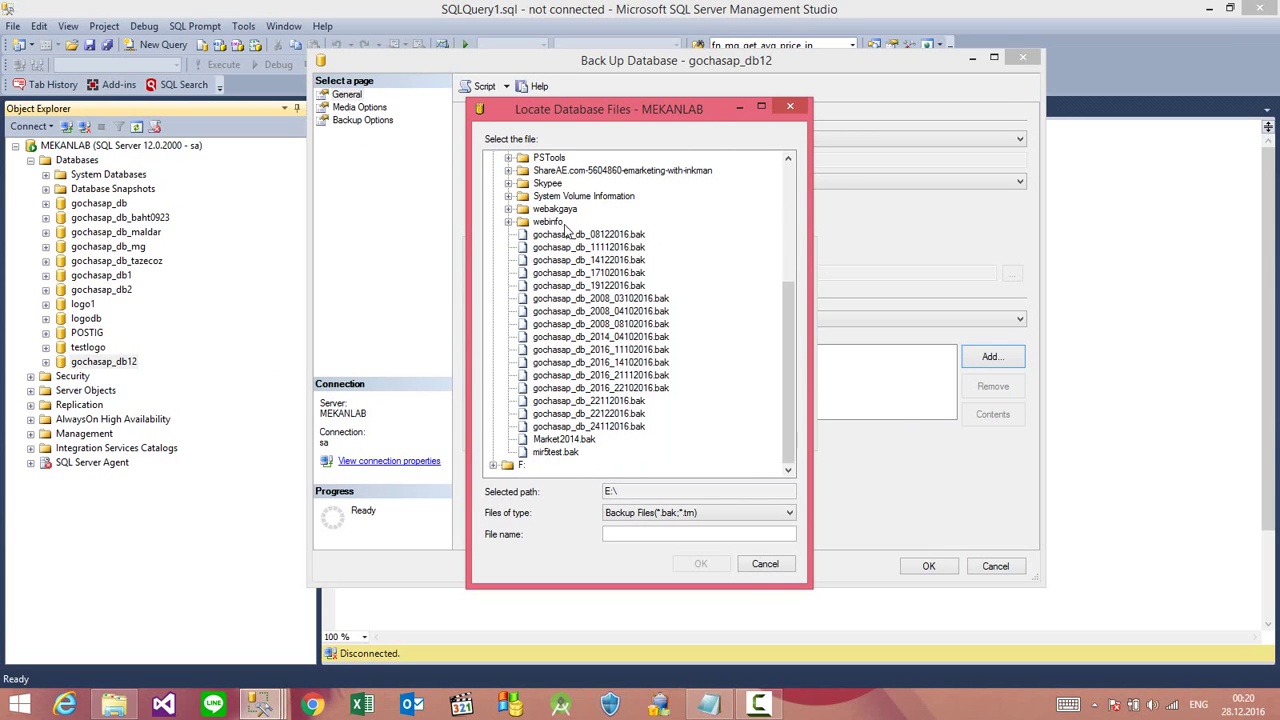
left_click(600, 413)
left_click(662, 533)
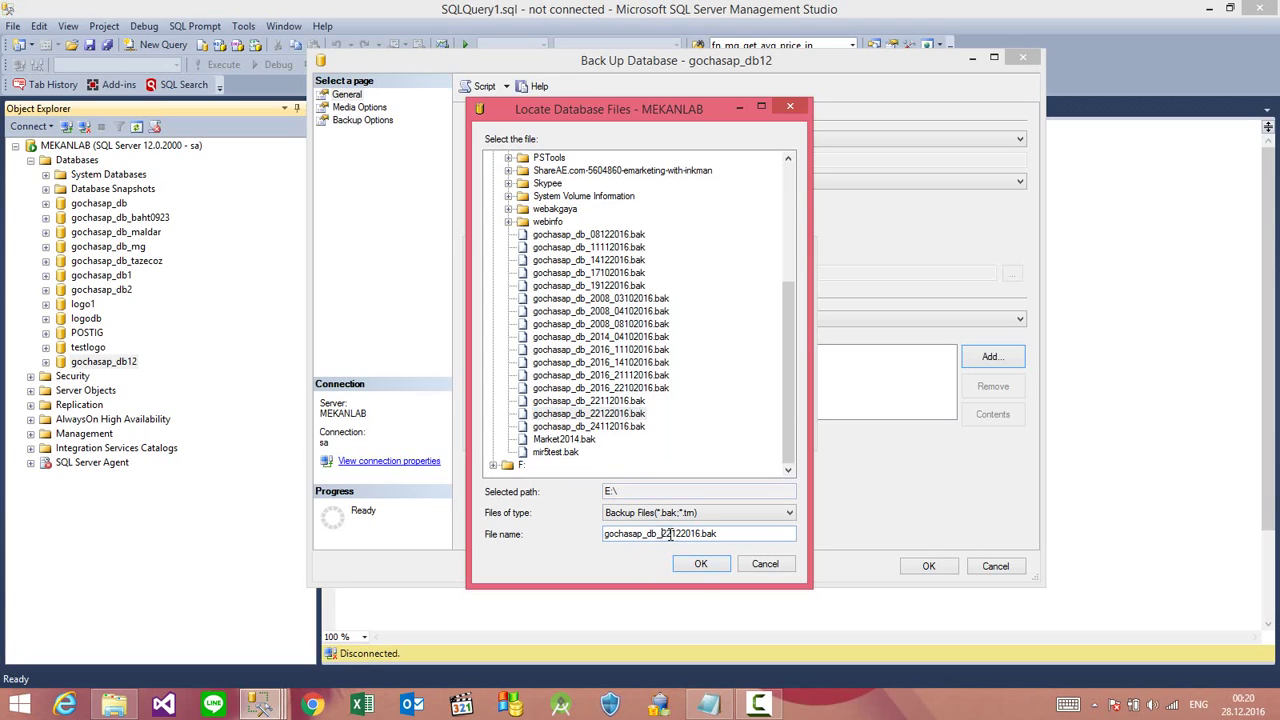
key("BackSpace")
type("8")
left_click(700, 564)
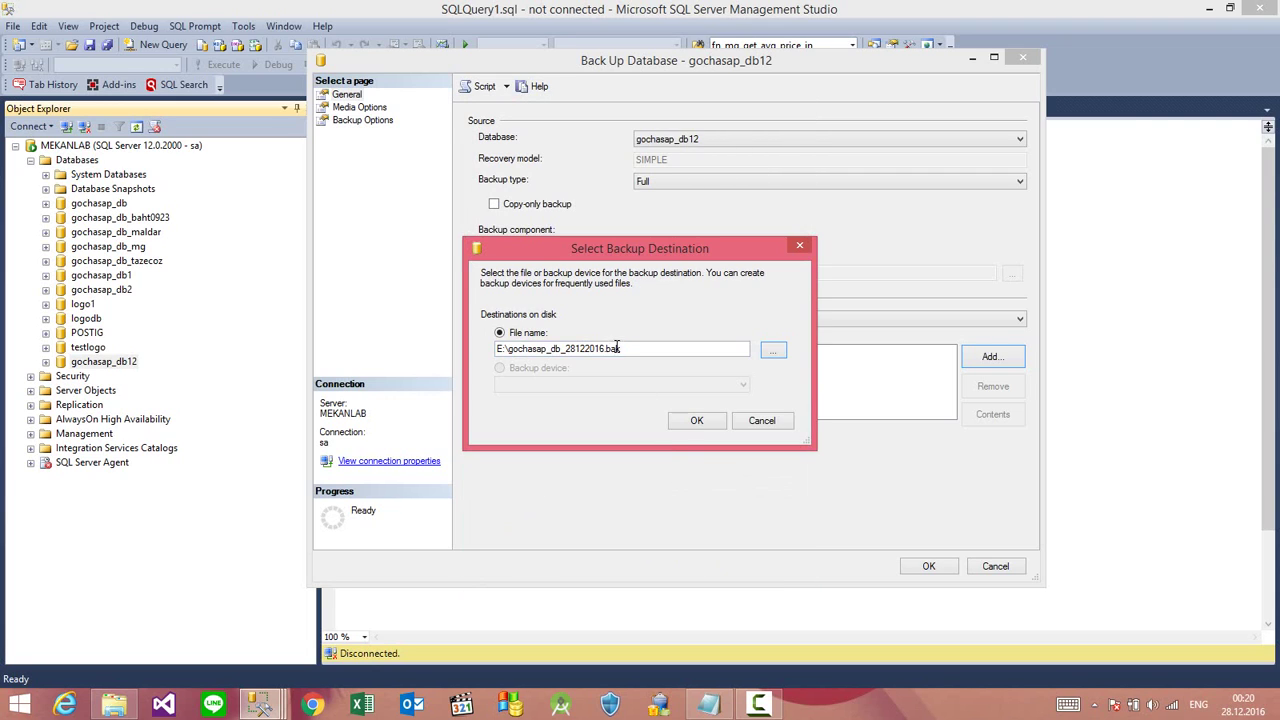
Accept E:\gochasap_db_28122016.bak as the destination and run the gochasap_db12 backup to completion
left_click_drag(620, 348, 496, 349)
left_click(697, 420)
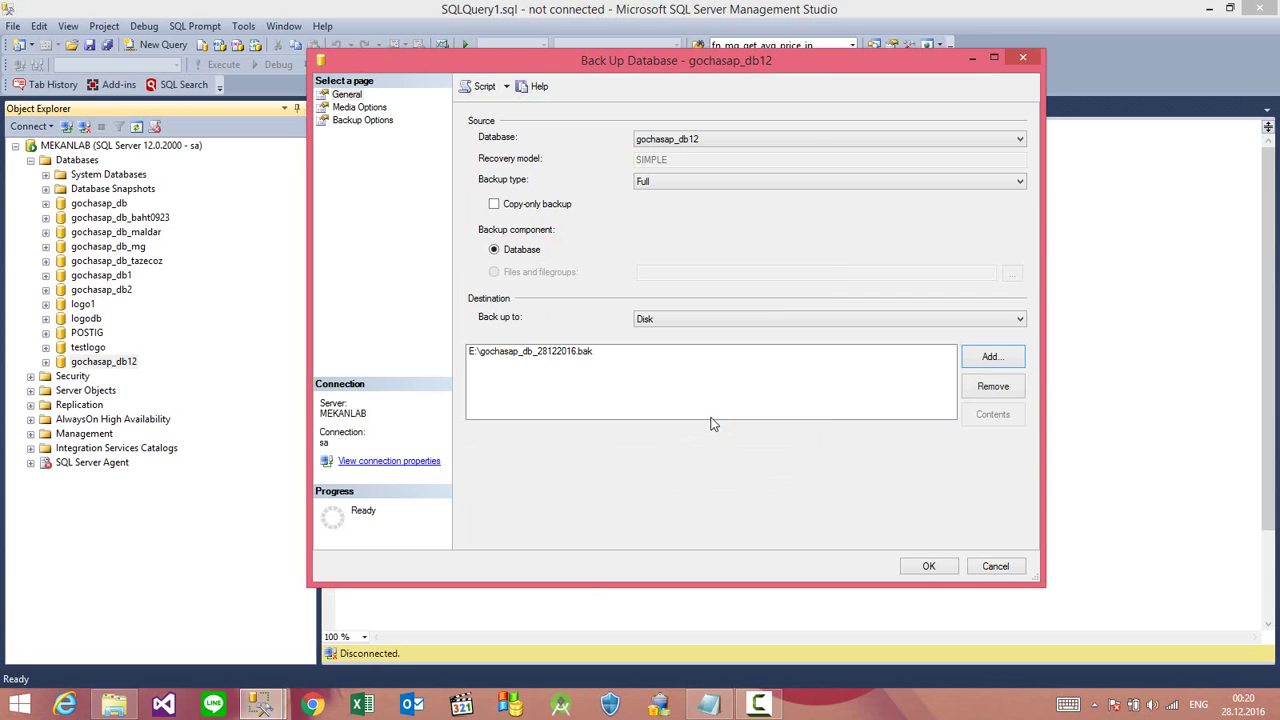
left_click(928, 566)
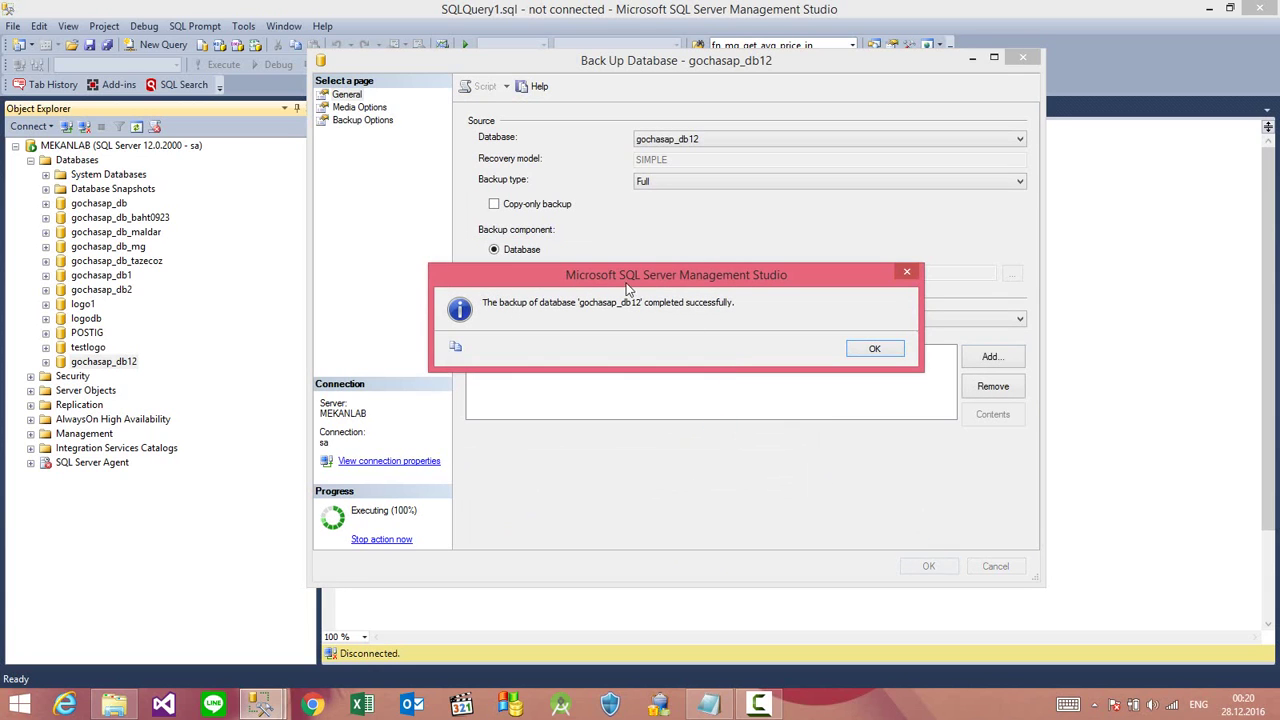
left_click(876, 350)
Dismiss the AkHasap shortcut properties and check for gochasap_db_28122016.bak on drive E: in File Explorer
left_click(116, 706)
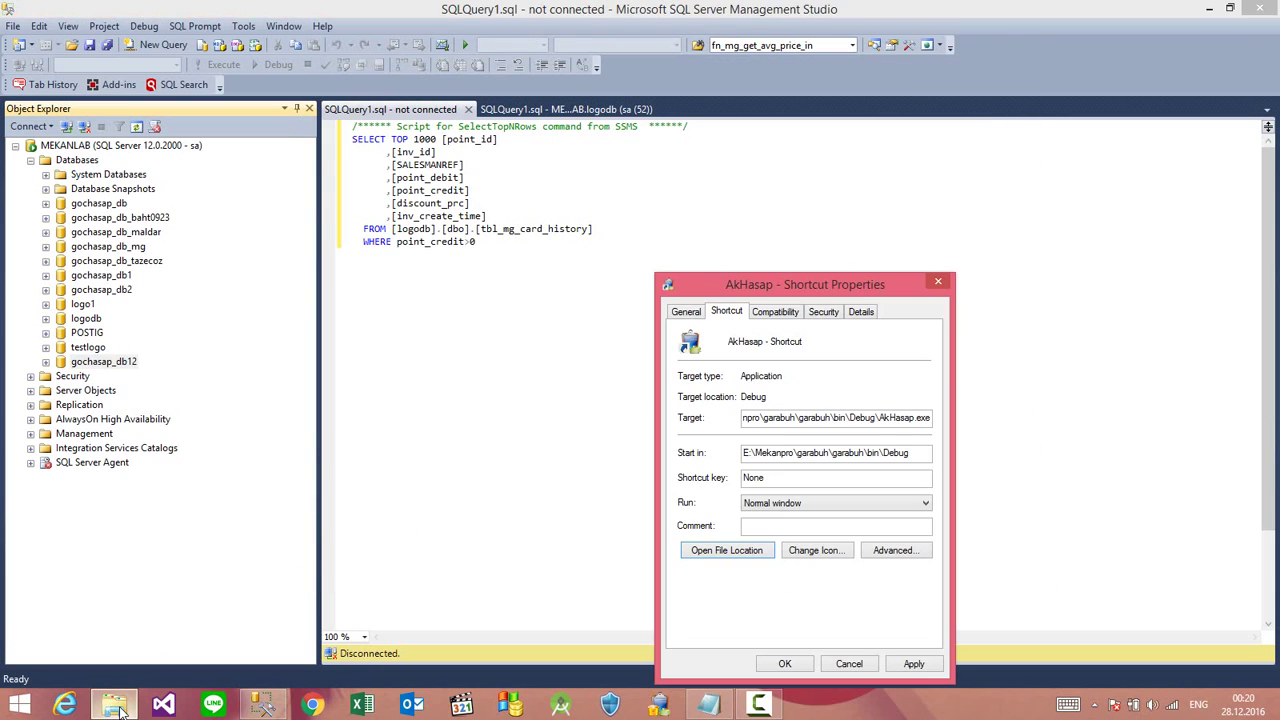
left_click(849, 663)
left_click(116, 706)
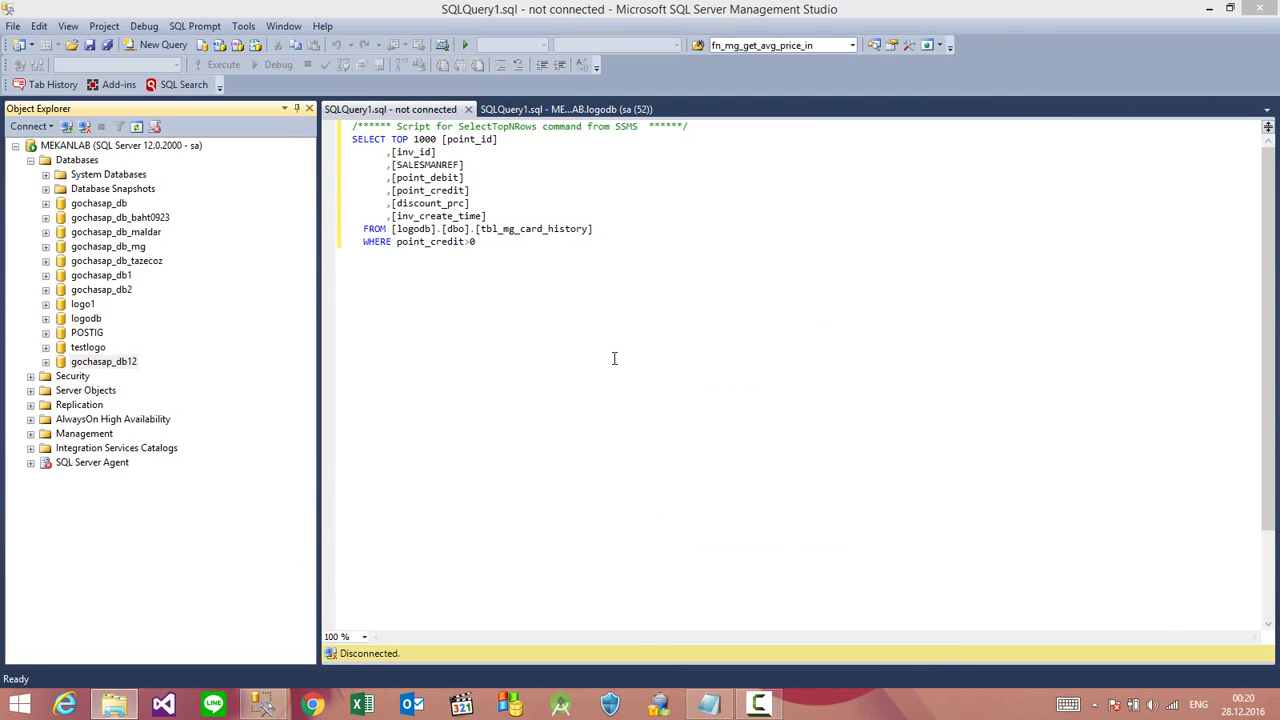
left_click(476, 544)
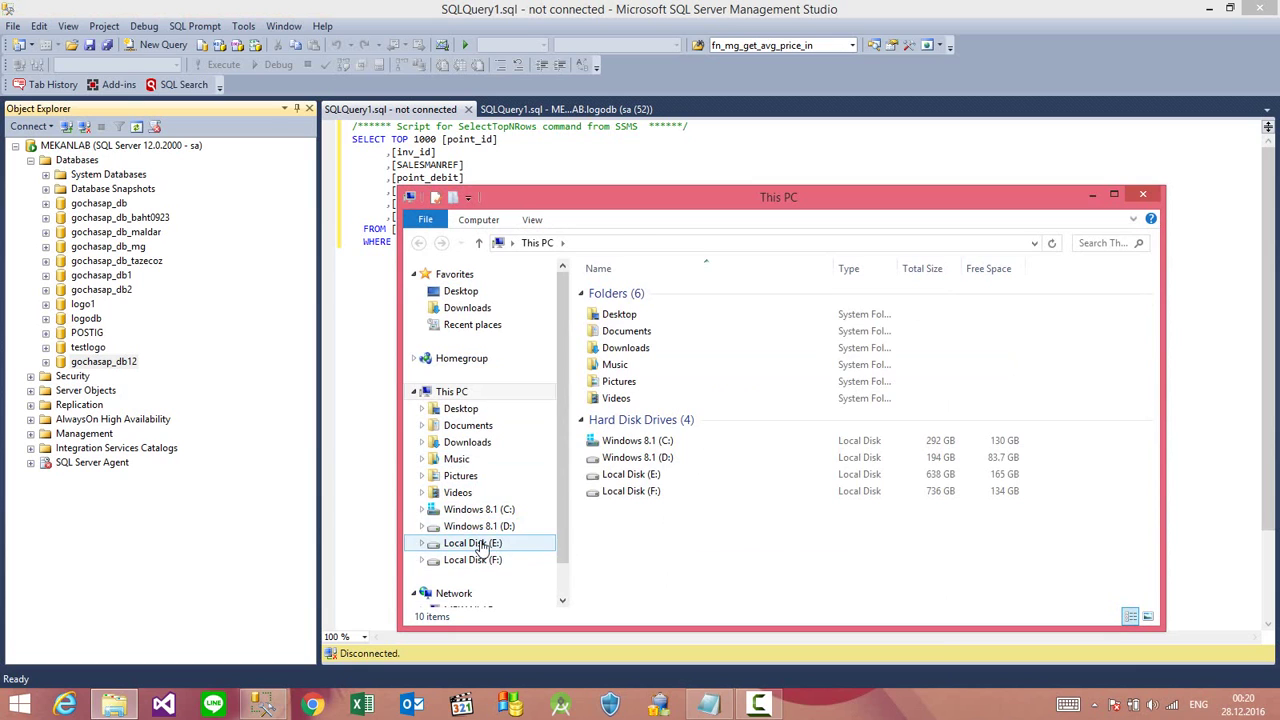
left_click_drag(1155, 340, 1156, 488)
left_click(663, 524)
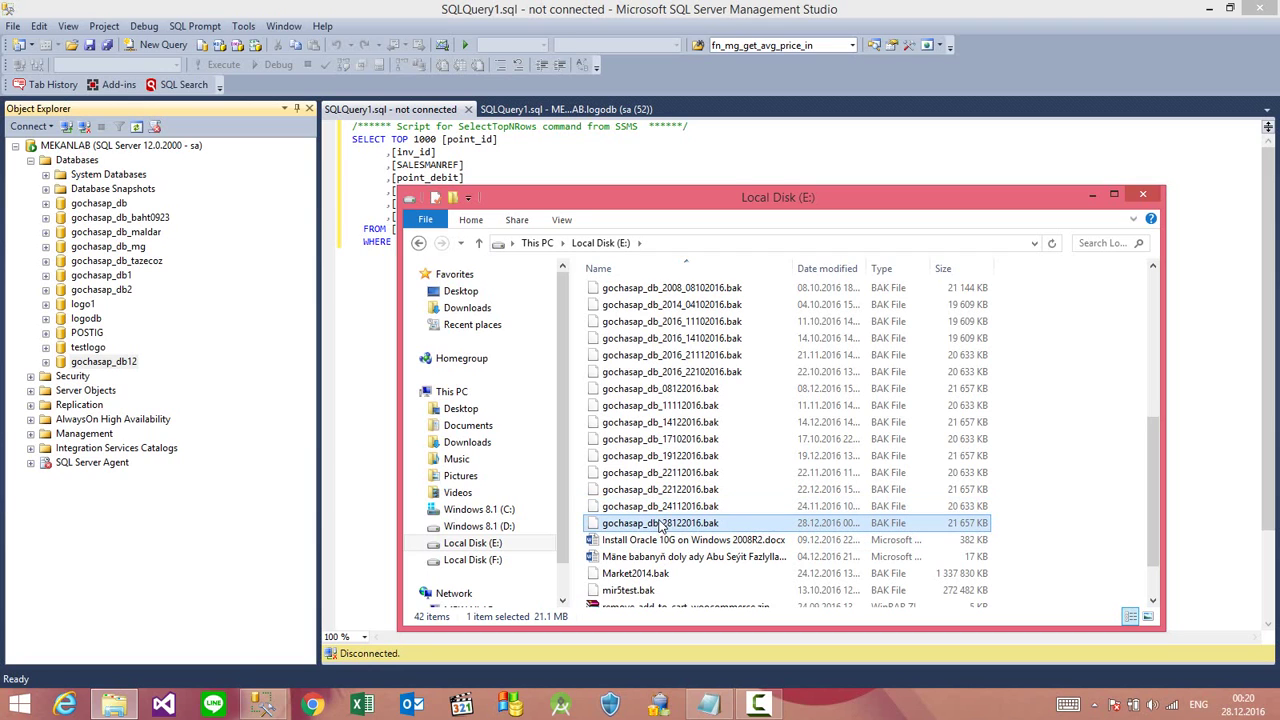
left_click(1143, 195)
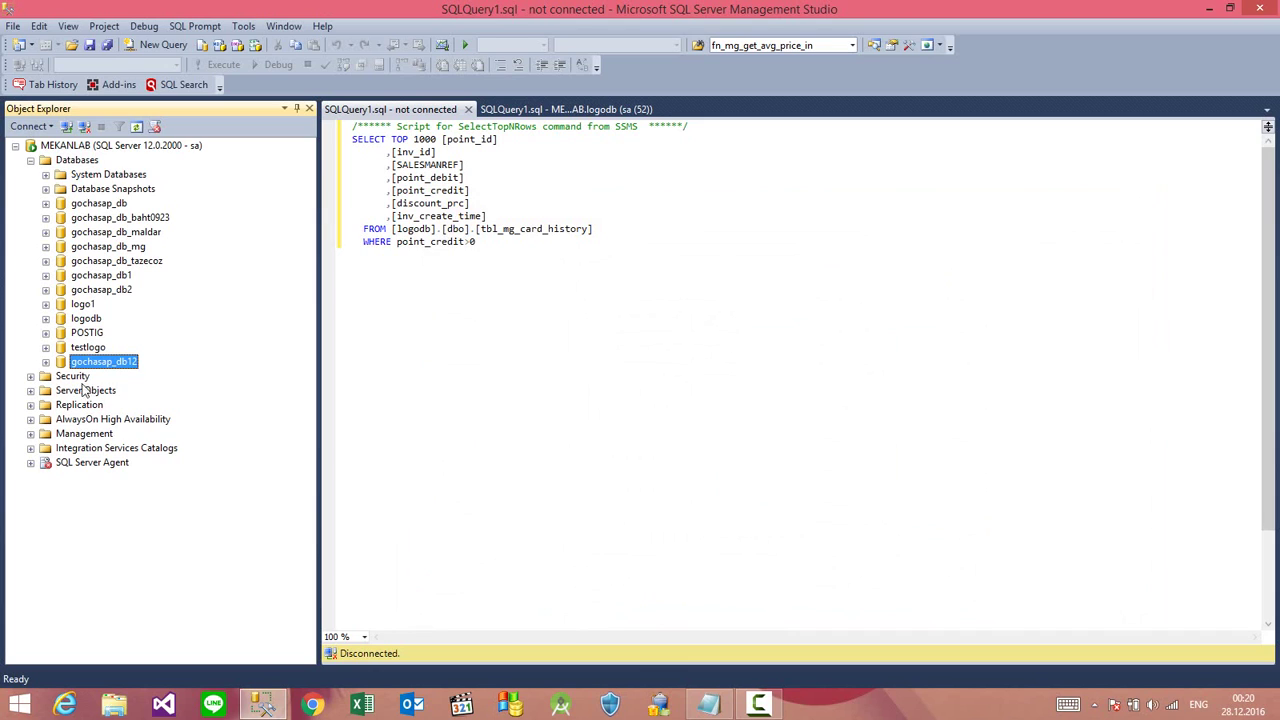
Create a new maintenance plan named gunluk_rezerv under the server's Management node
double_click(77, 434)
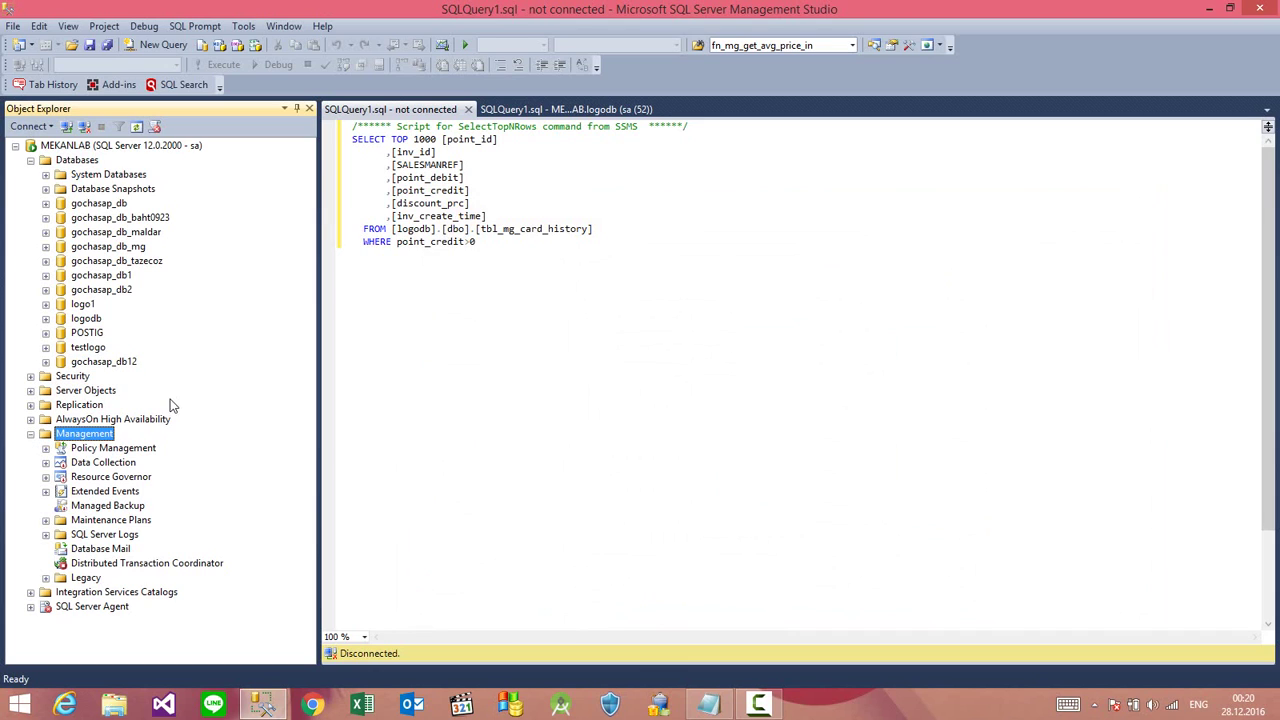
left_click(99, 522)
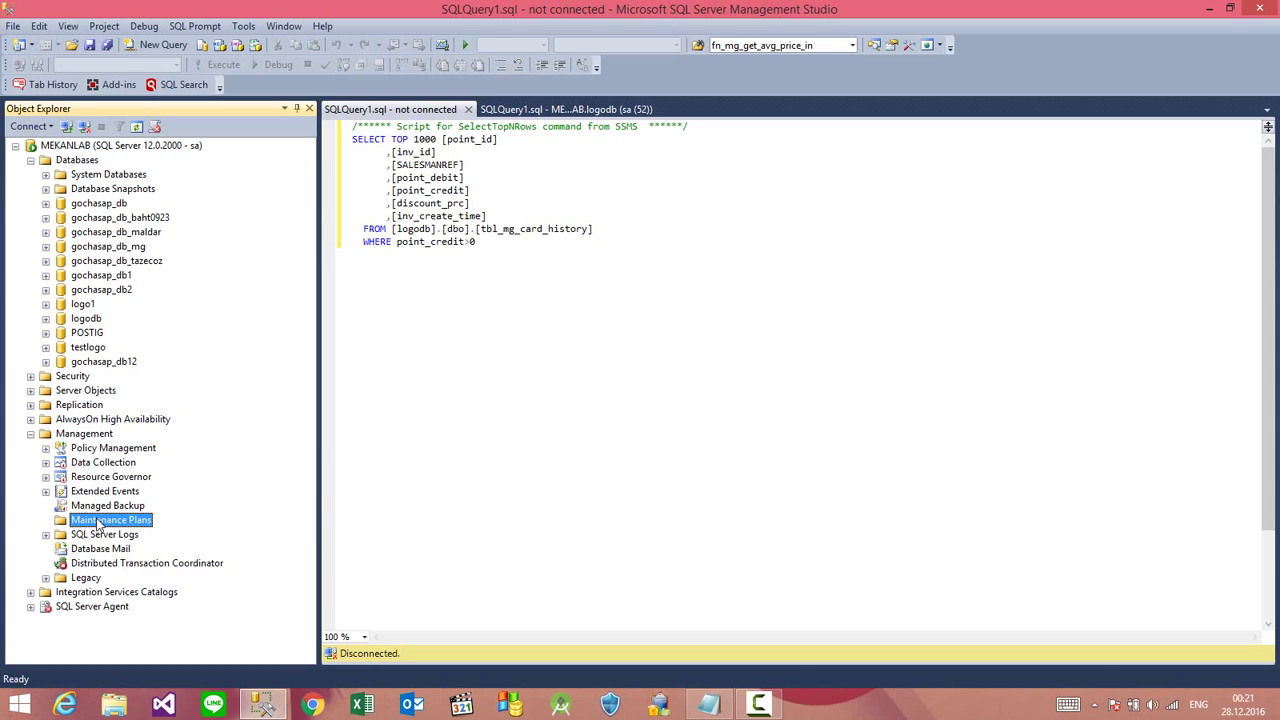
left_click(72, 437)
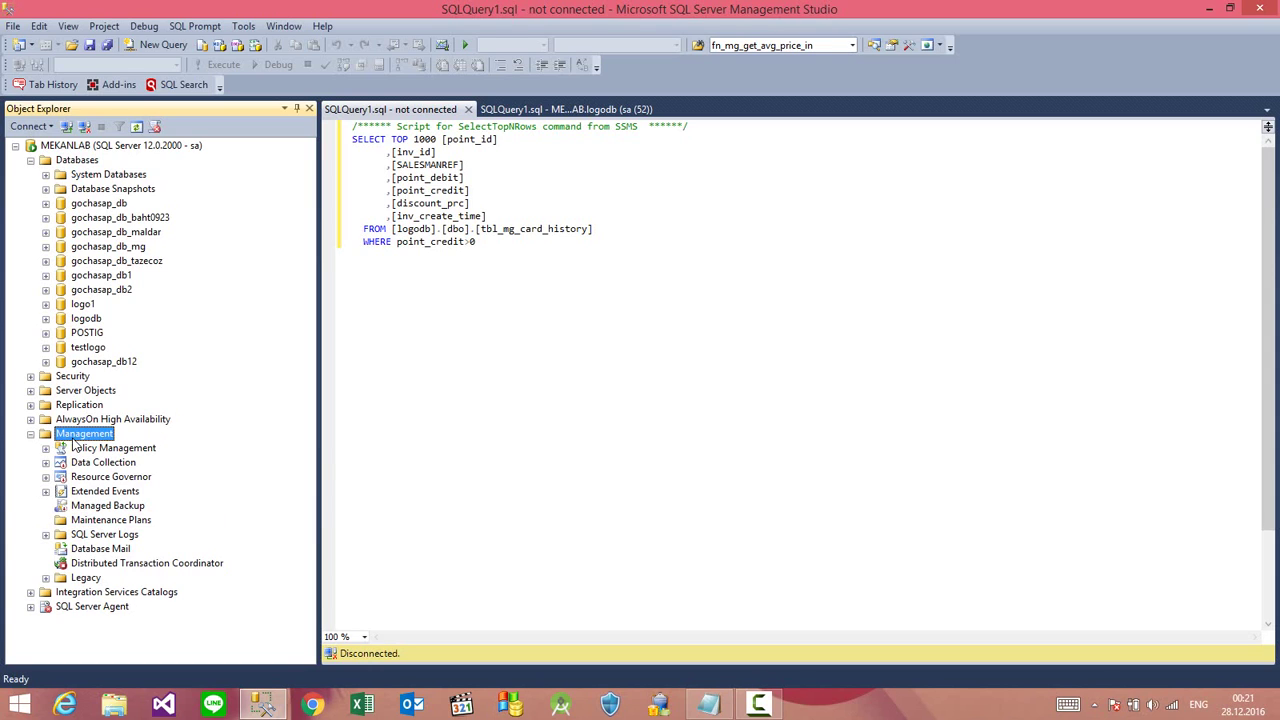
left_click(110, 367)
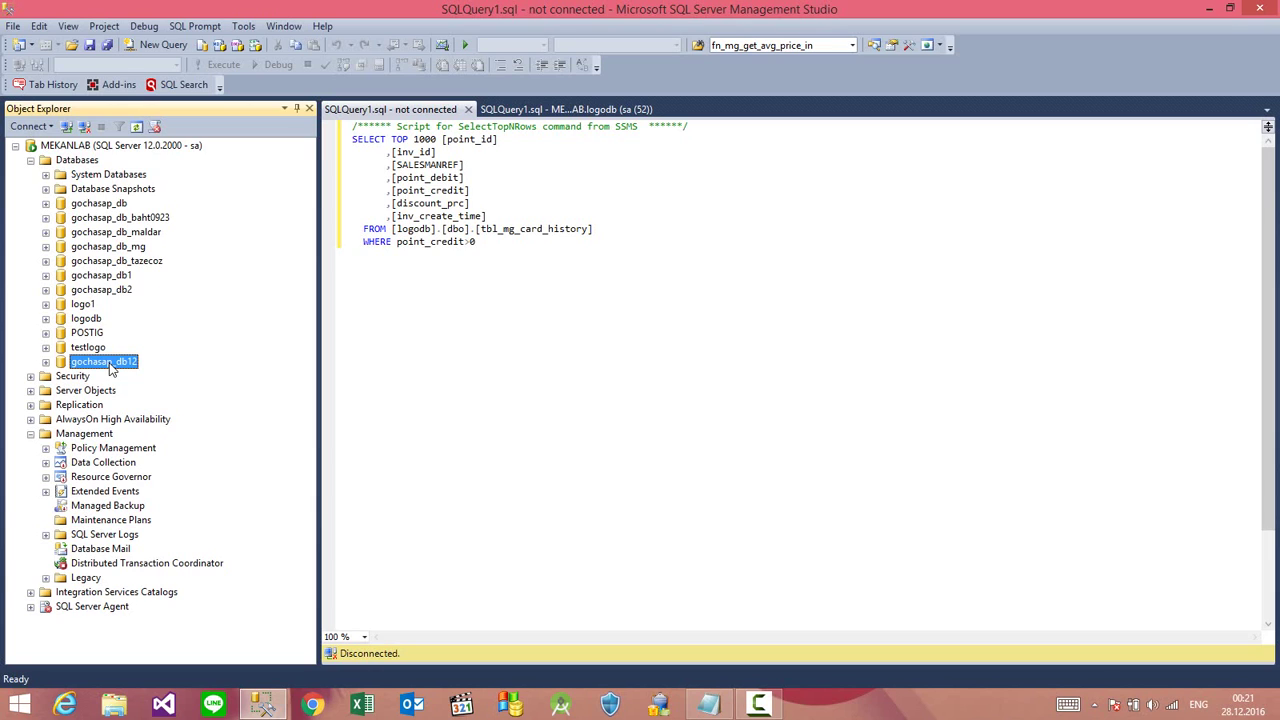
left_click(119, 522)
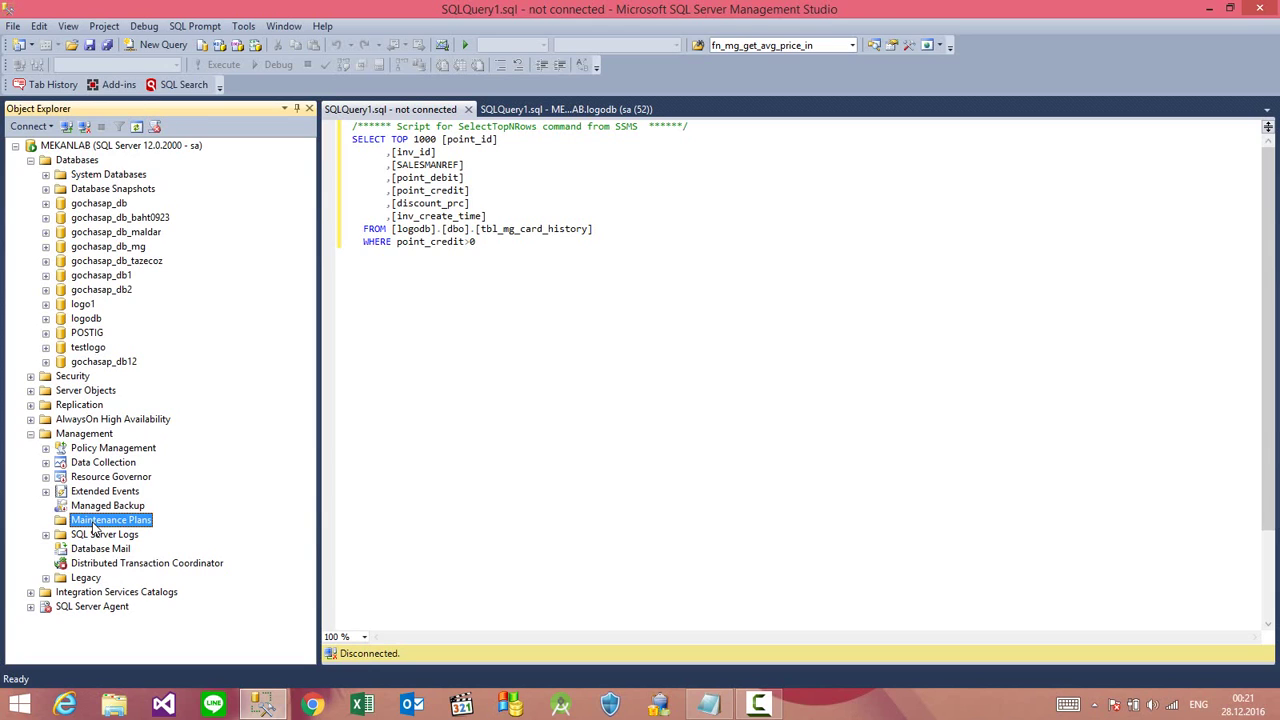
right_click(95, 530)
left_click(160, 533)
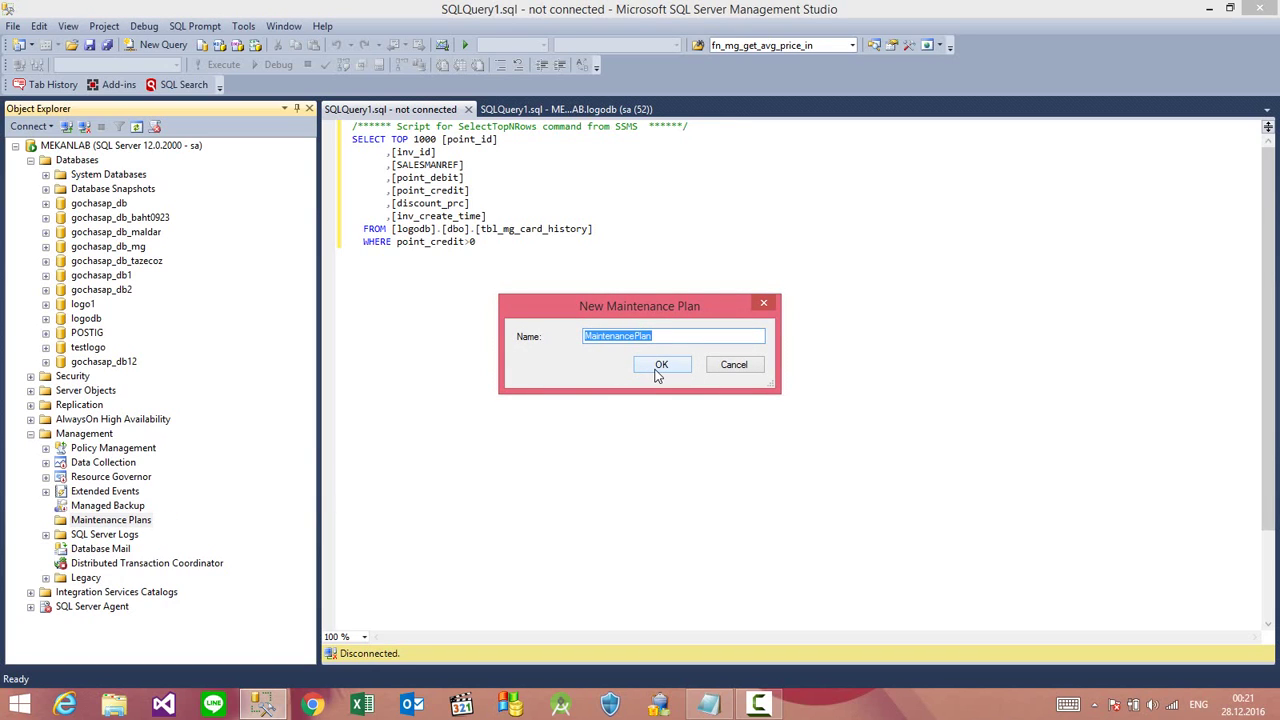
type("gunluk_rezerv")
left_click(653, 369)
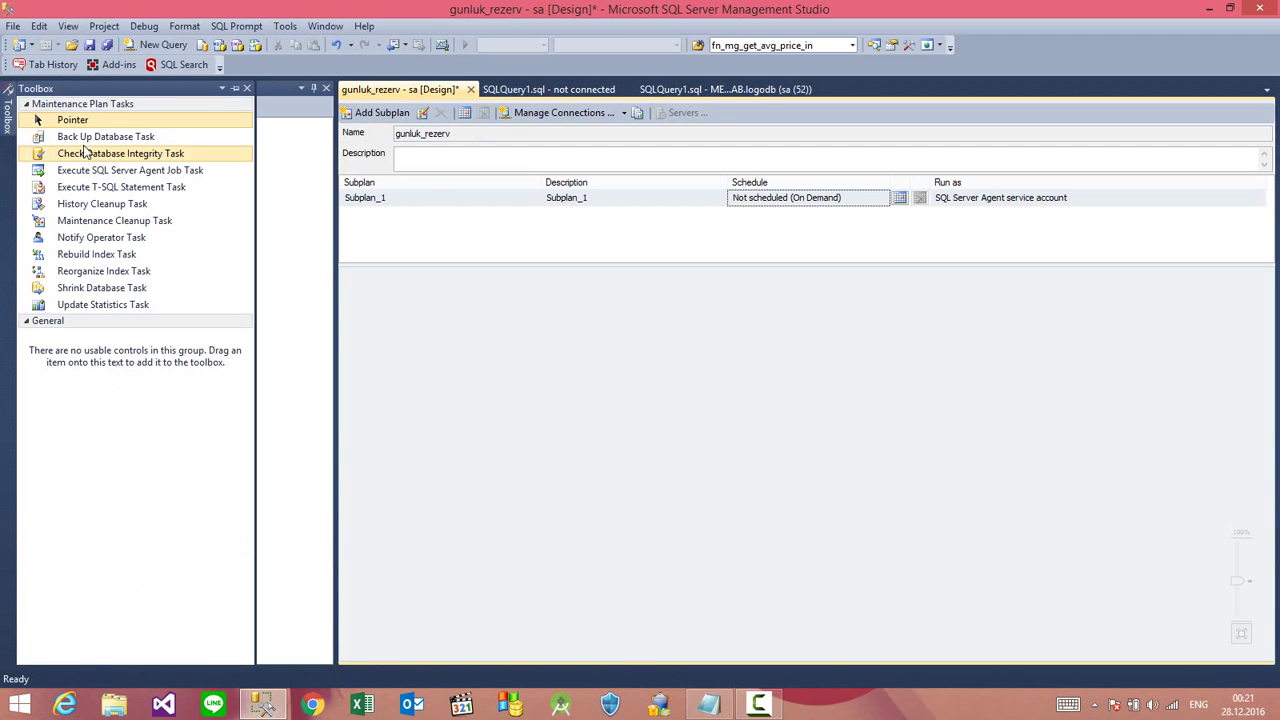
Add a Back Up Database Task to the gunluk_rezerv plan and position it in the upper middle of the design surface
left_click_drag(90, 140, 650, 400)
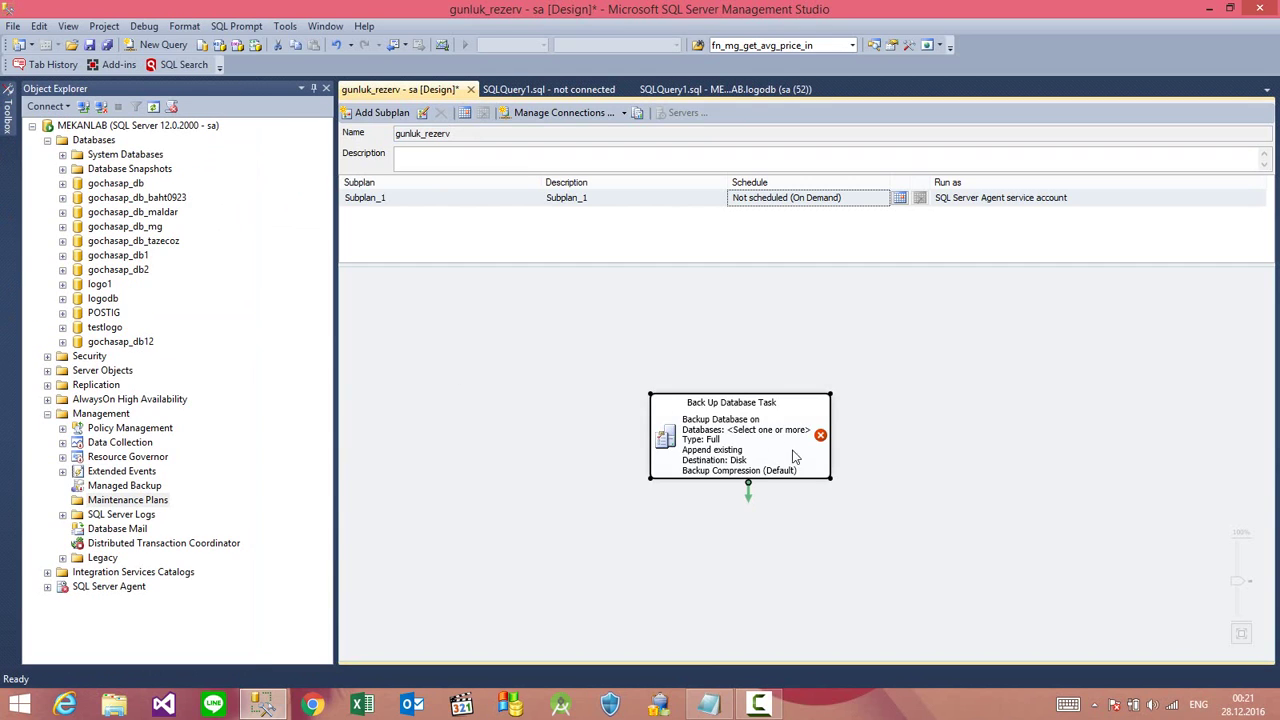
left_click_drag(733, 425, 667, 386)
mouse_move(10, 120)
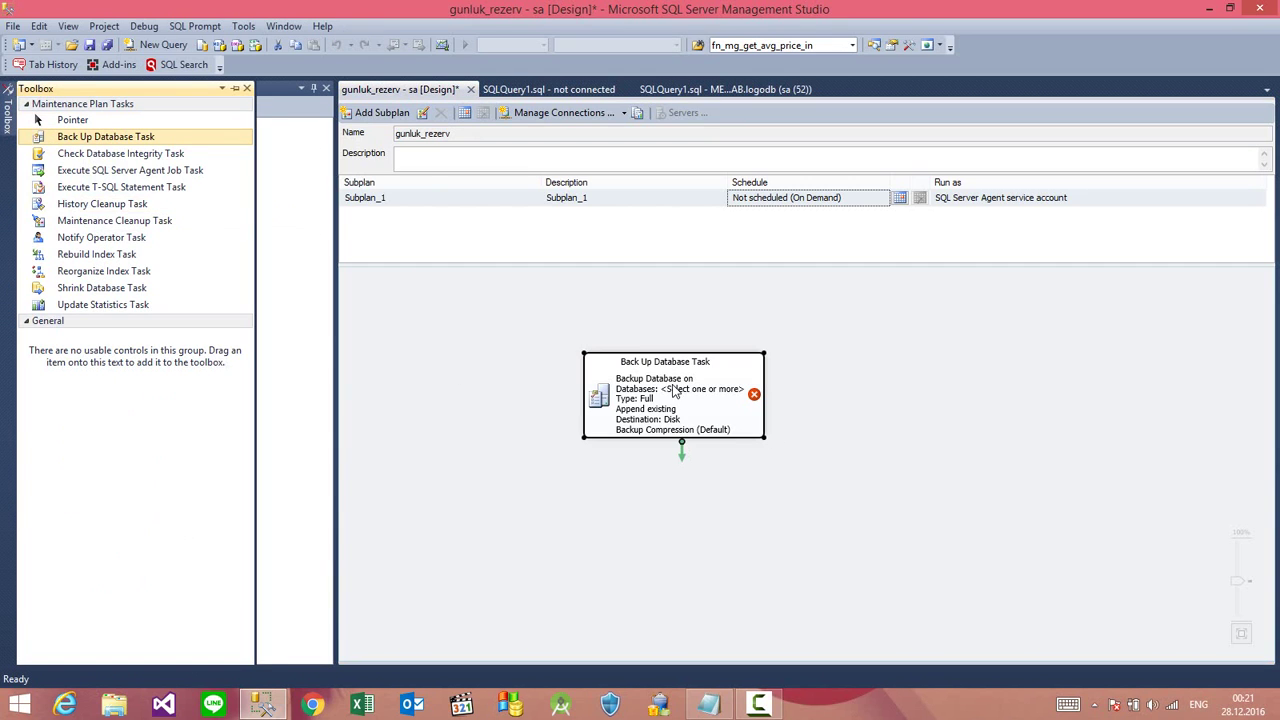
left_click_drag(678, 393, 682, 341)
Edit the Back Up Database Task so that it backs up only the gochasap_db12 database
right_click(682, 341)
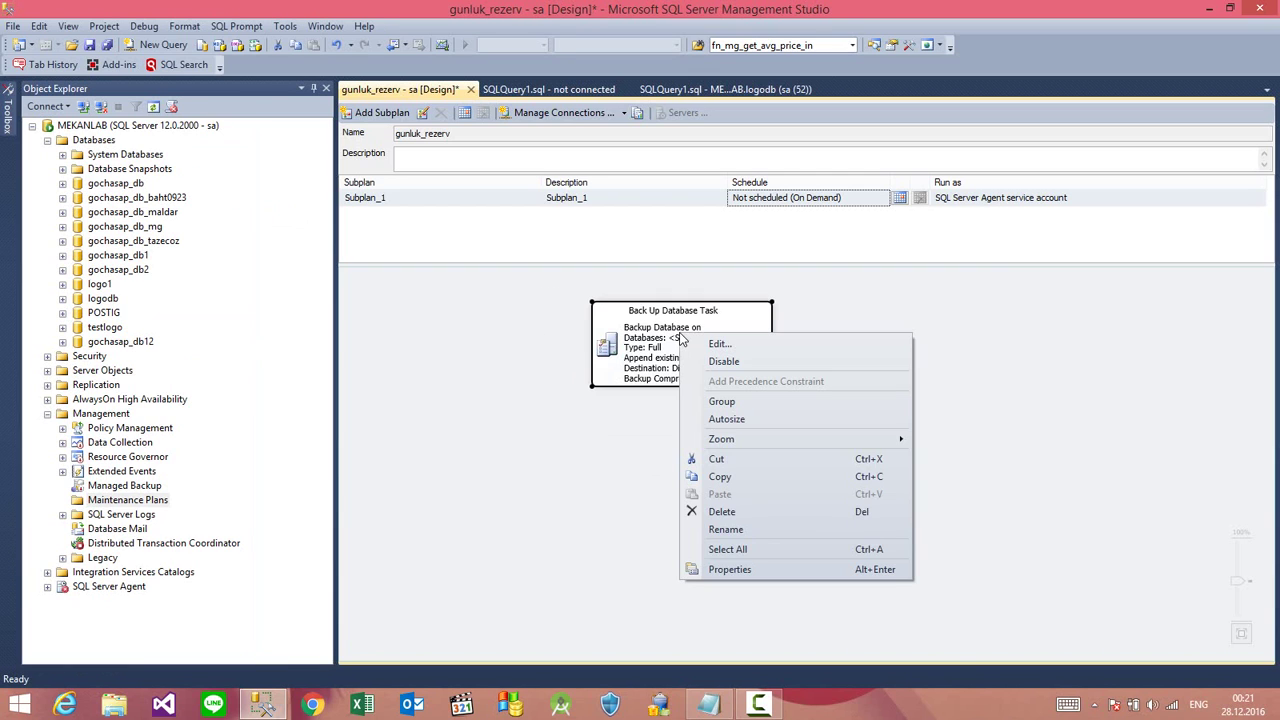
left_click(742, 347)
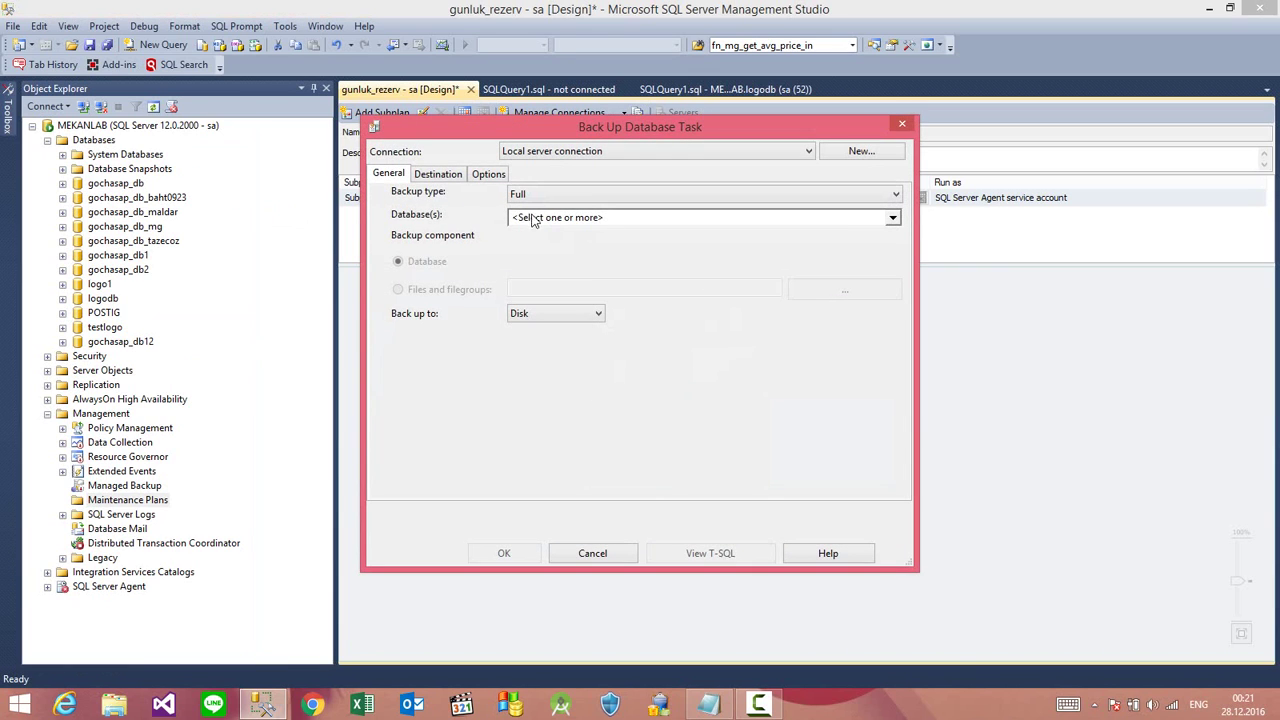
left_click(527, 222)
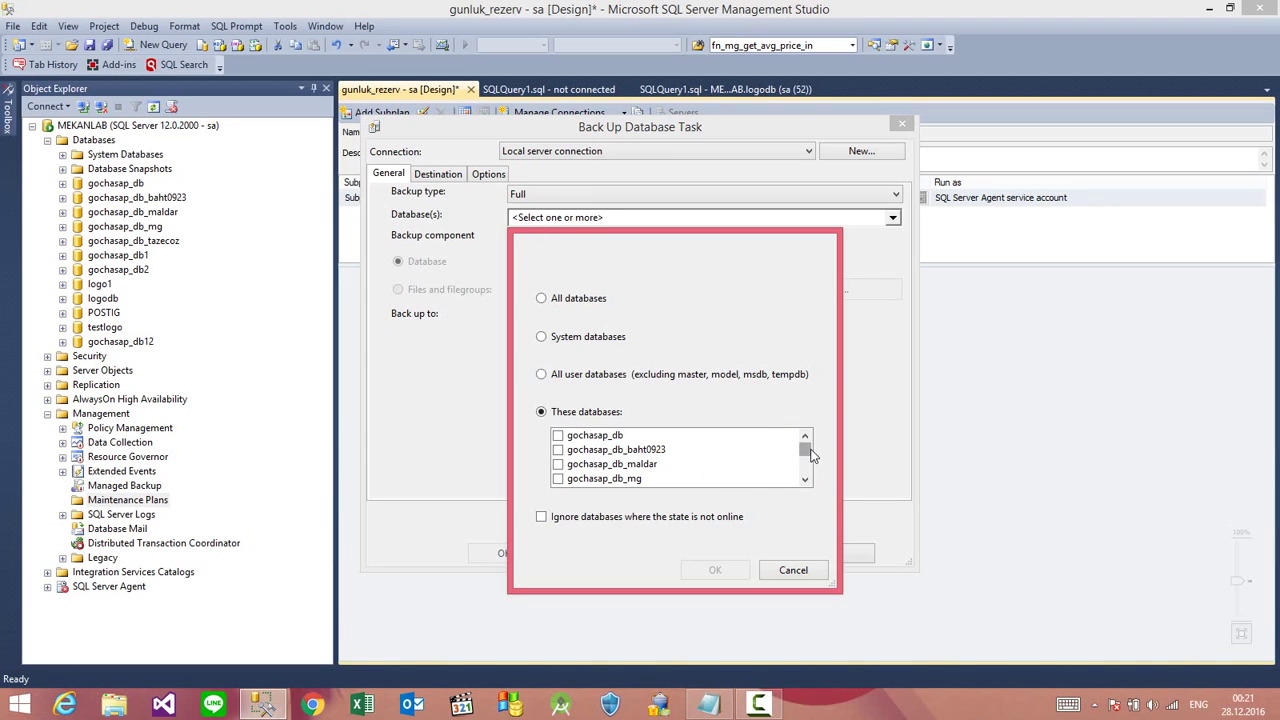
left_click_drag(806, 450, 808, 456)
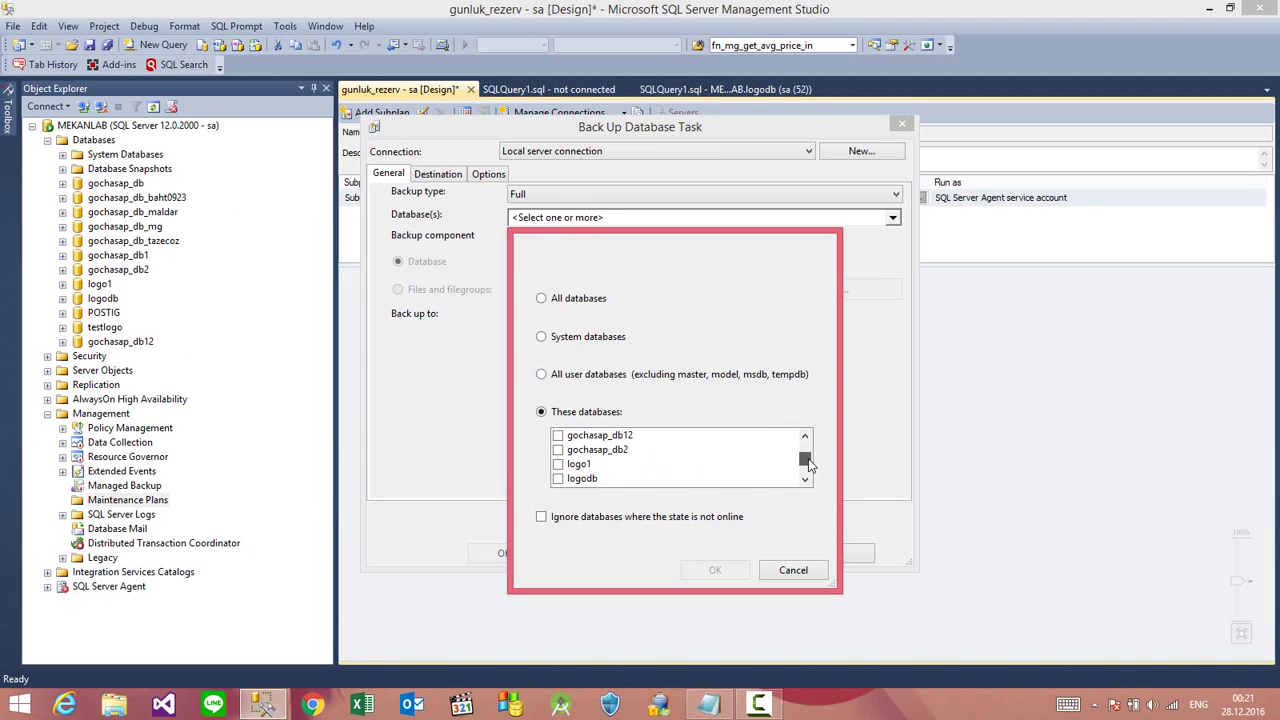
left_click(558, 436)
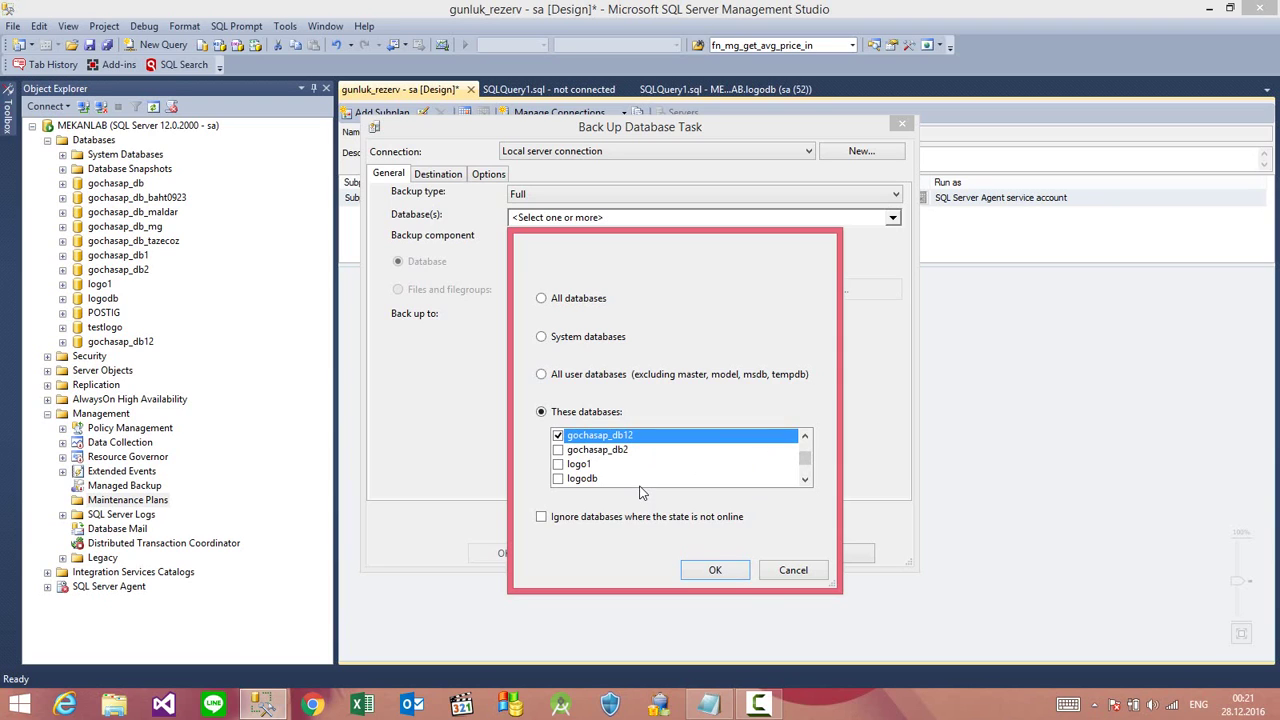
left_click(716, 570)
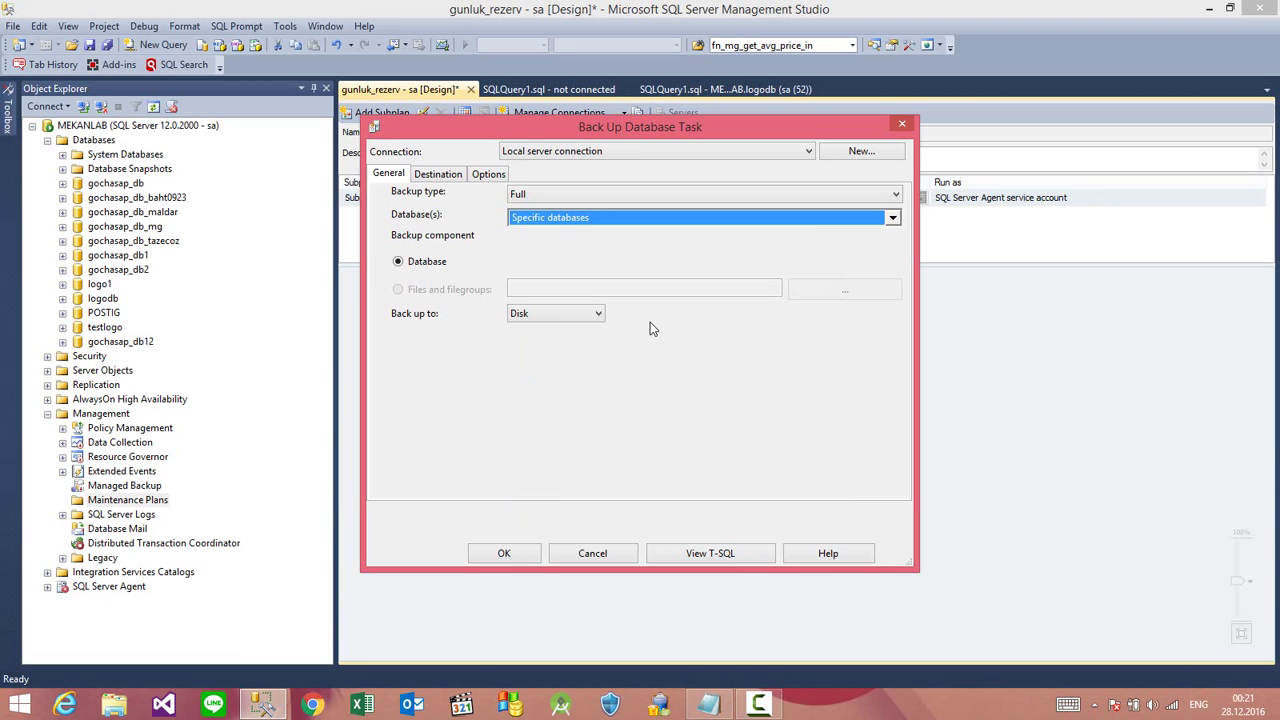
Set the backup task's destination folder to E:\, creating a backup file for every database
left_click(436, 175)
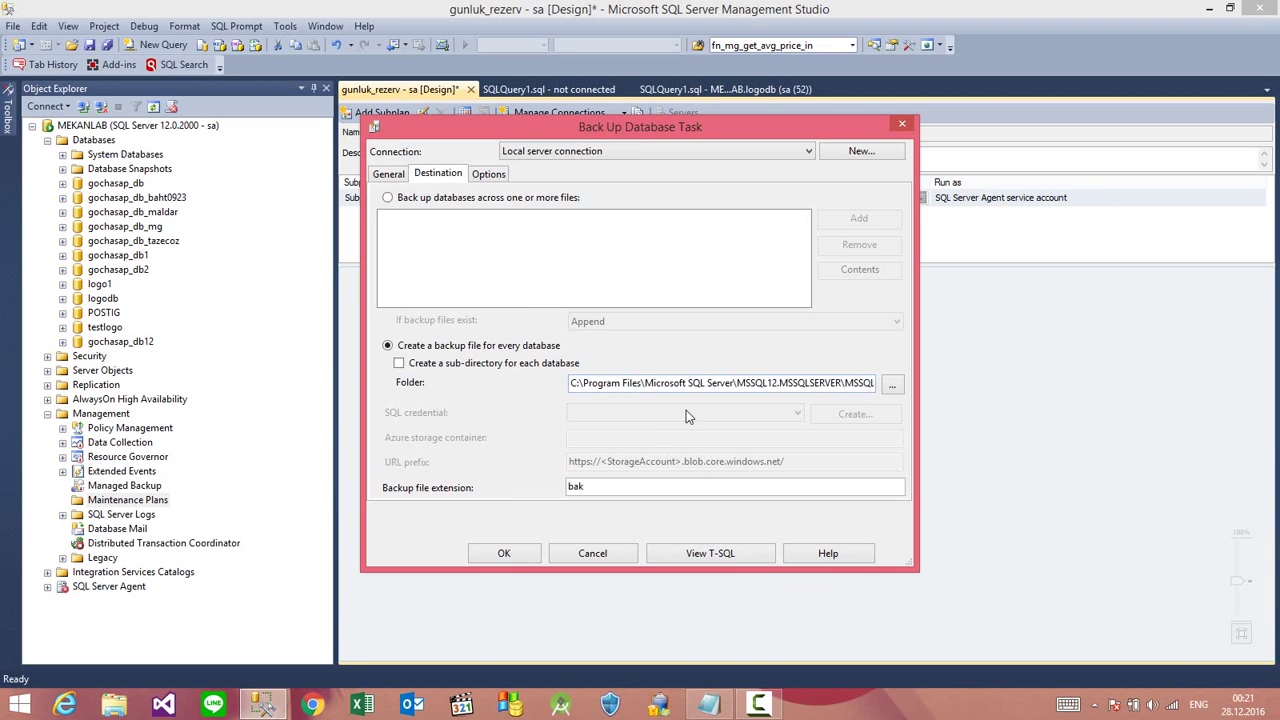
left_click(889, 390)
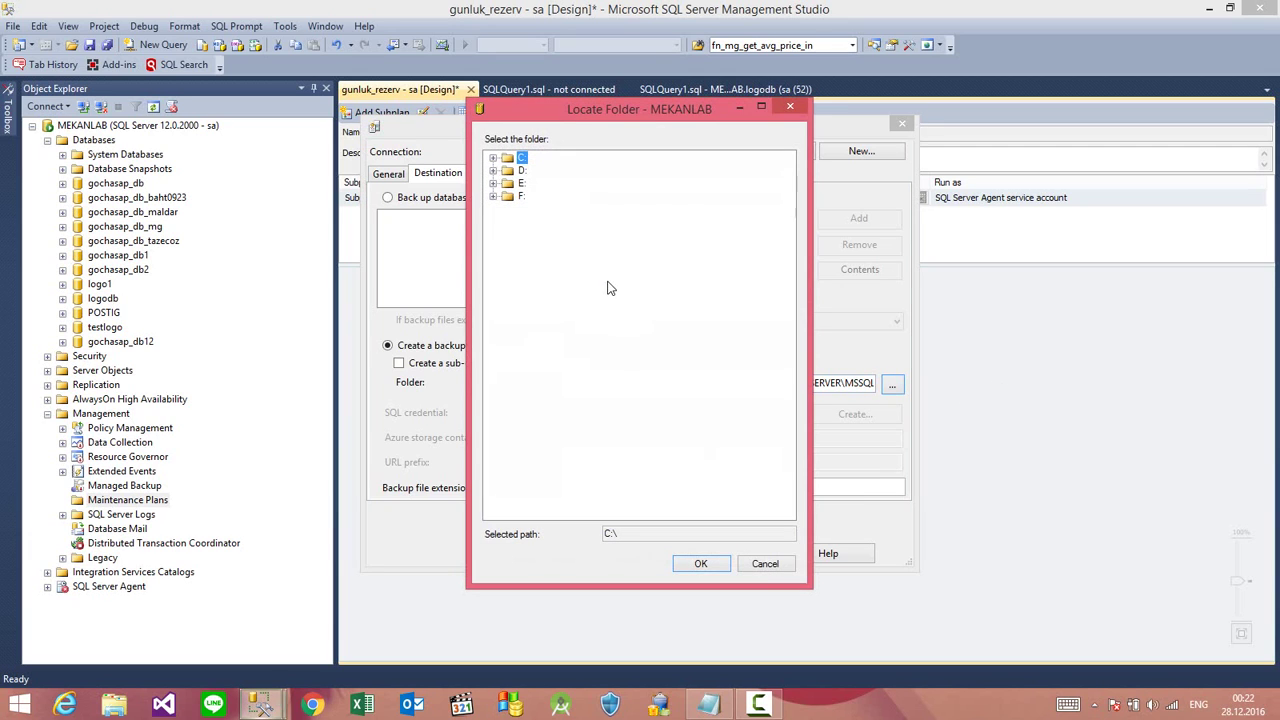
double_click(521, 183)
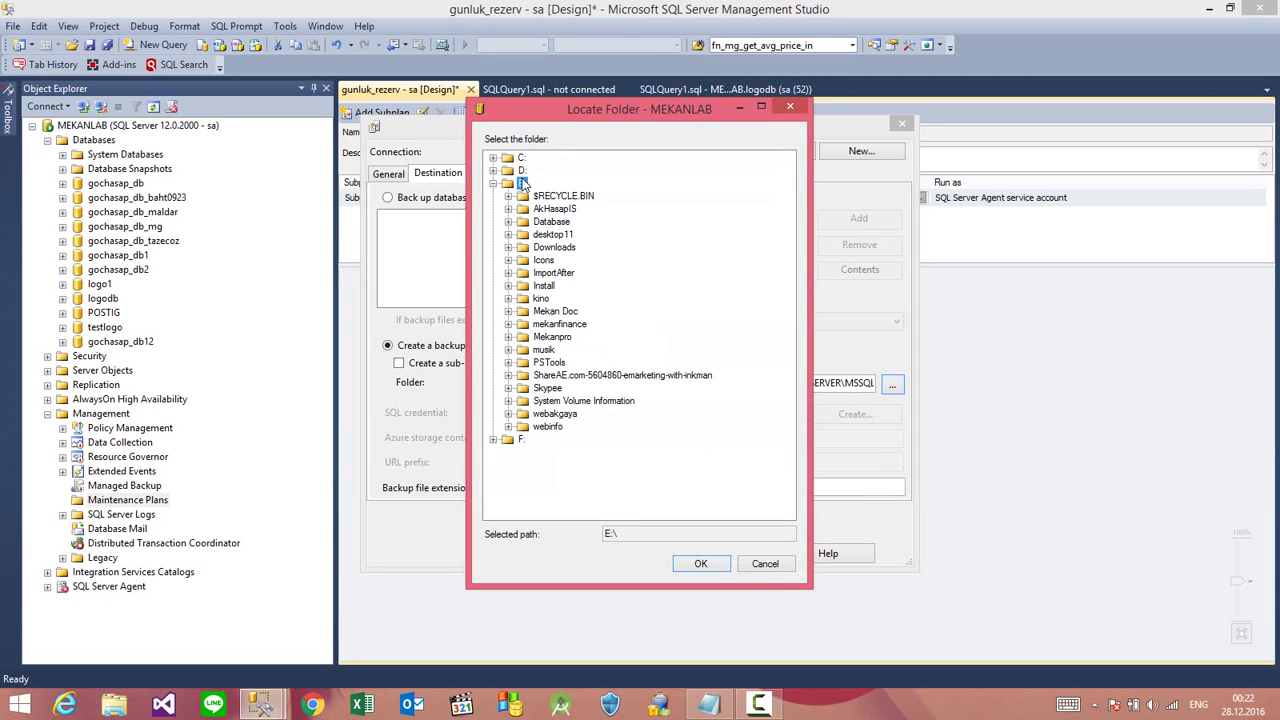
left_click(704, 562)
left_click_drag(604, 384, 477, 401)
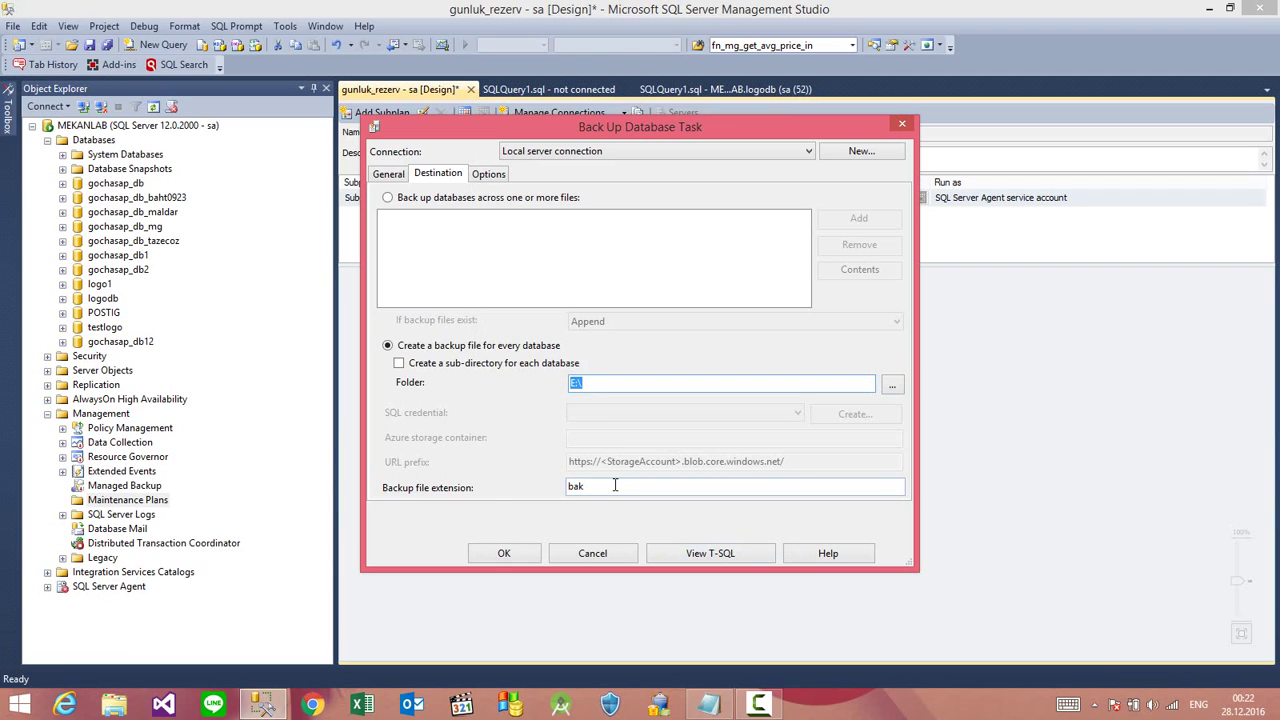
Set the task's backup compression to Compress backup, accept the task settings, and reposition the task on the design surface
left_click(492, 174)
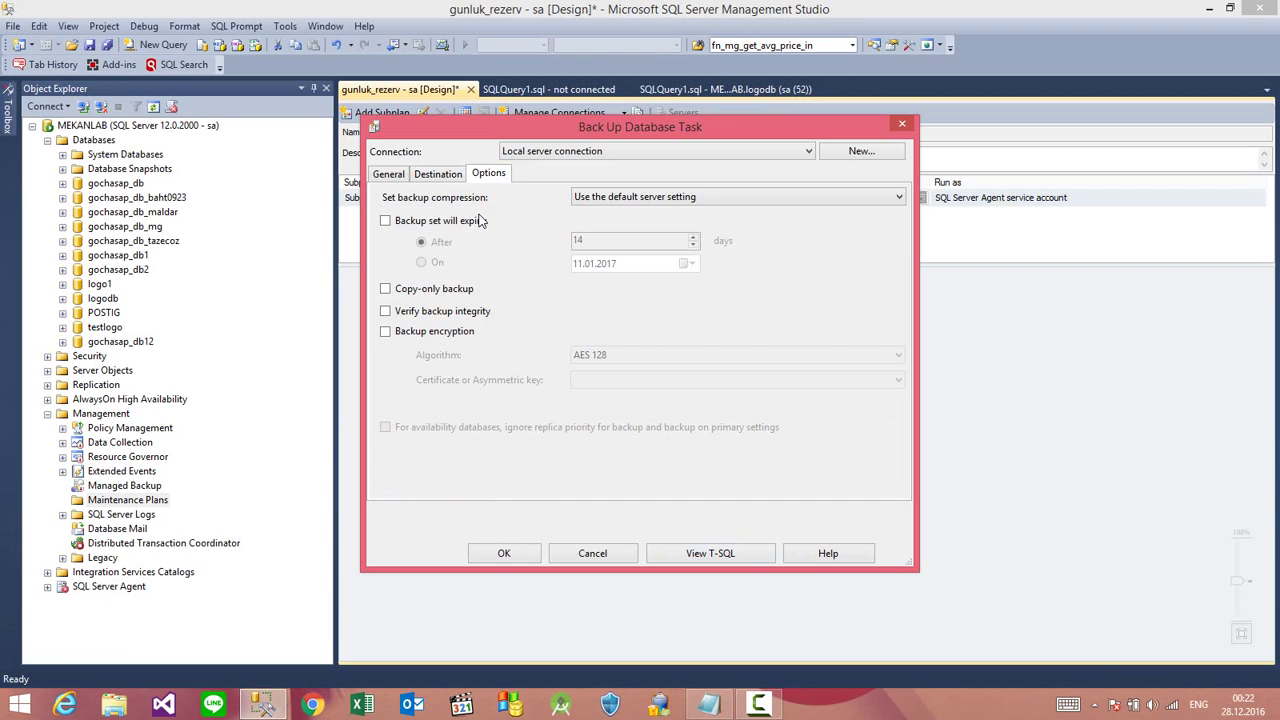
left_click(653, 197)
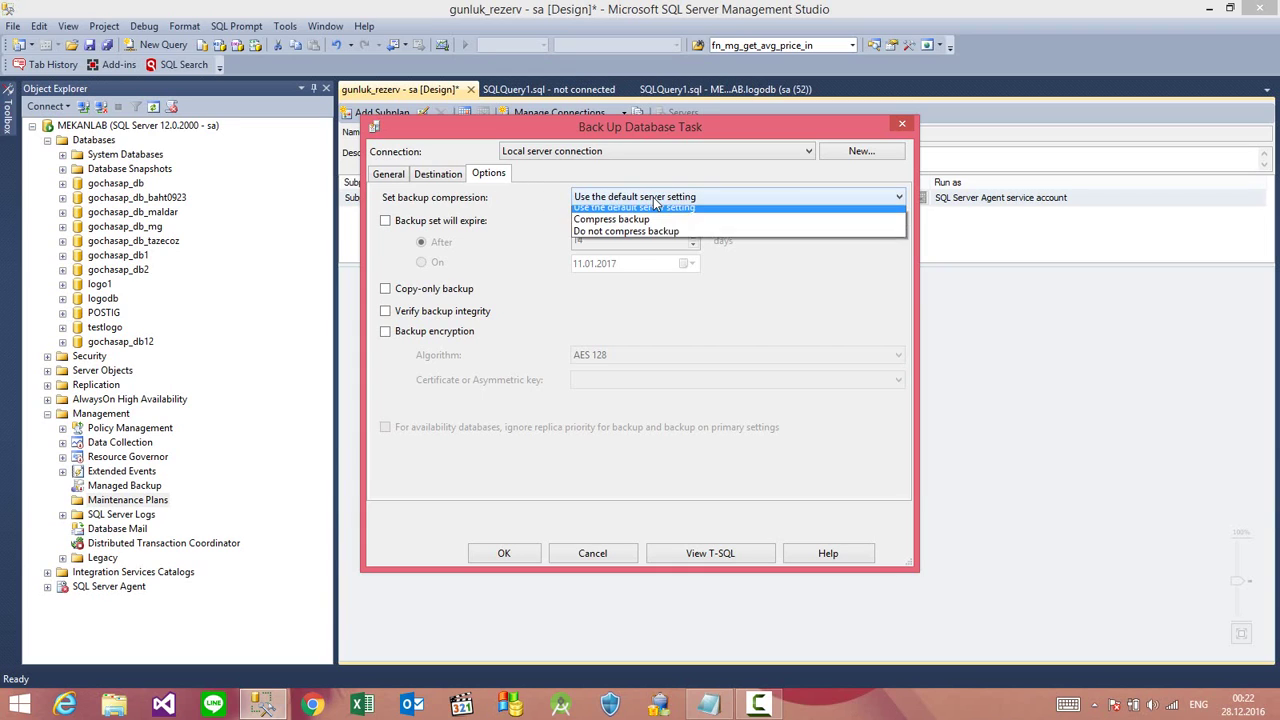
left_click(621, 227)
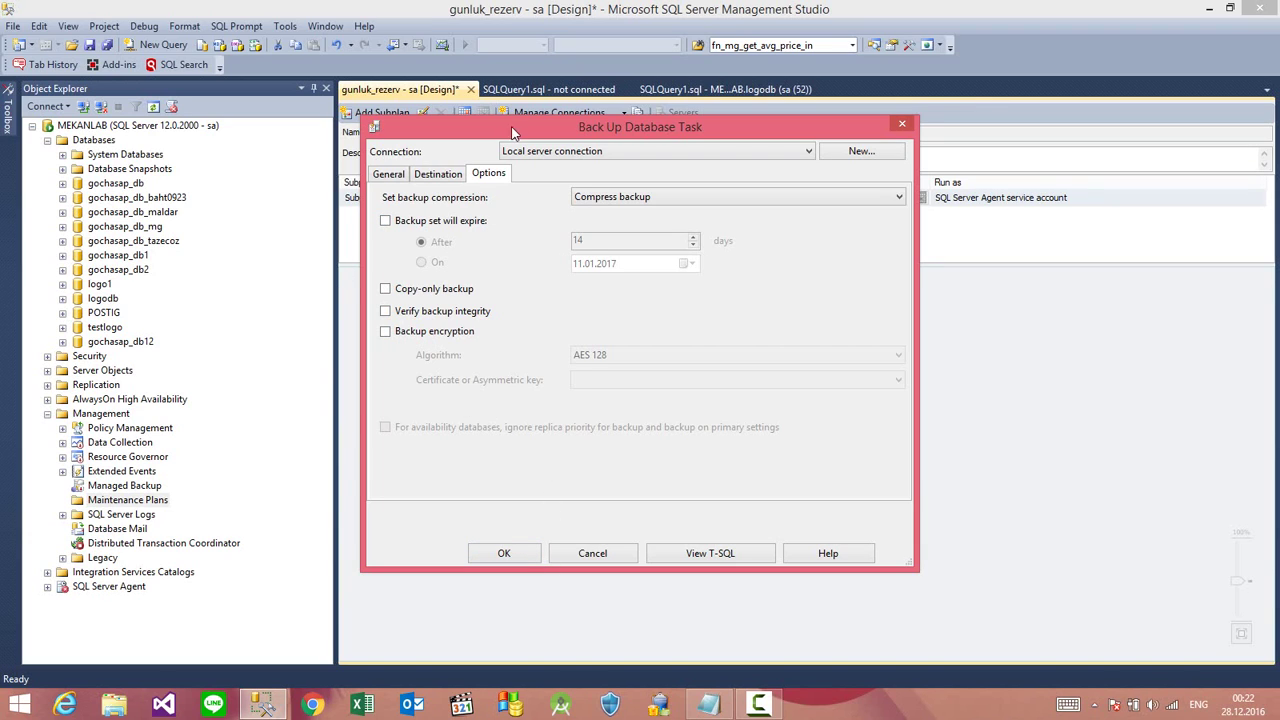
left_click(504, 553)
left_click_drag(702, 348, 605, 358)
Schedule Subplan_1 to recur daily, every 1 day, occurring once at 1:00:00 PM
left_click(912, 201)
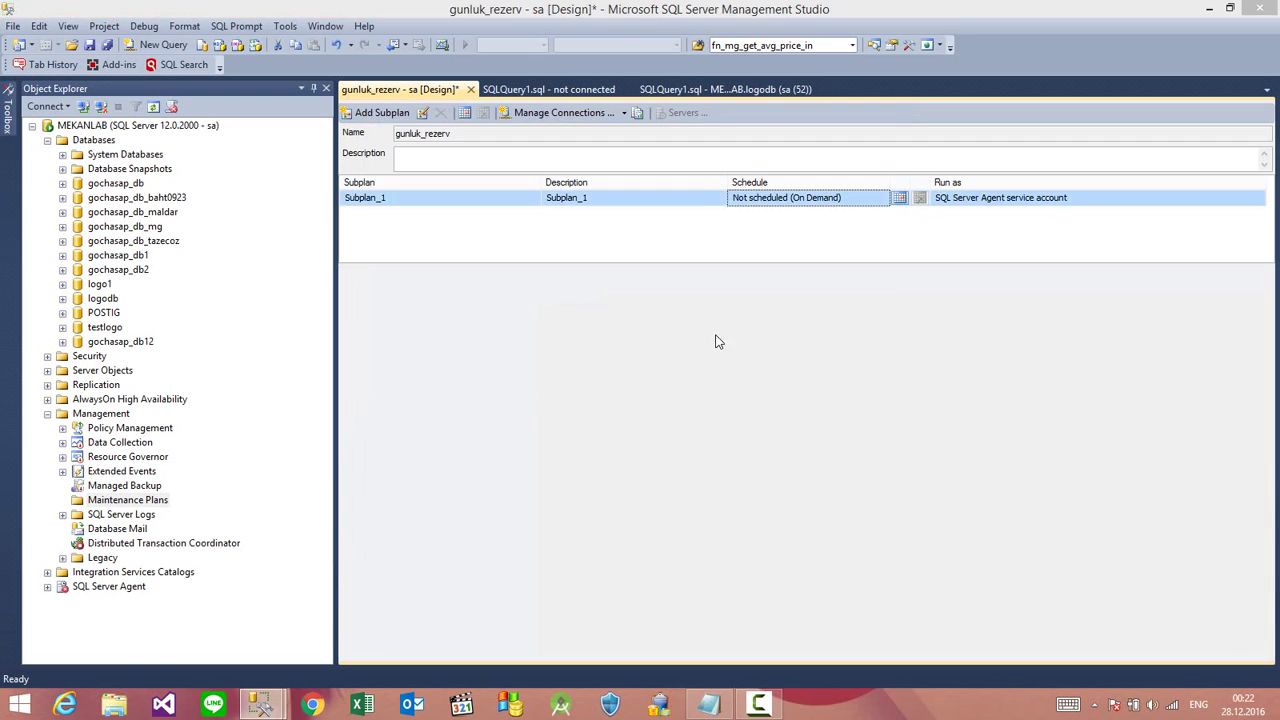
left_click(528, 275)
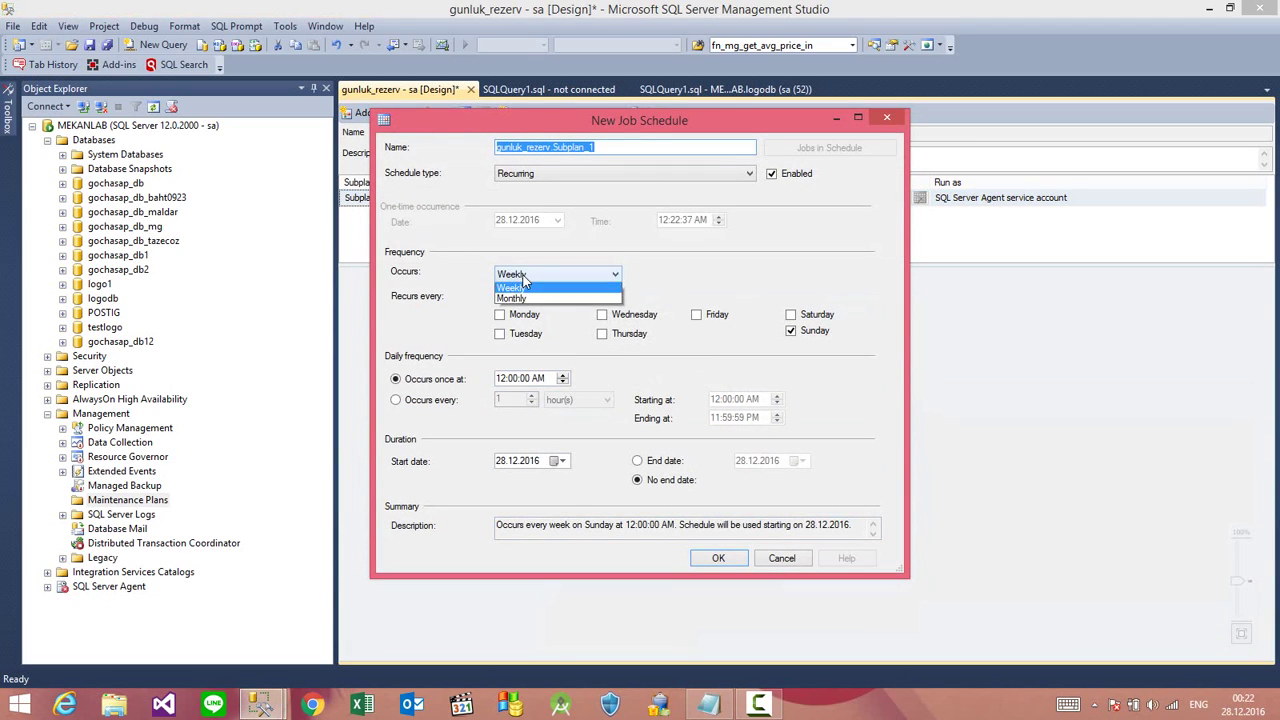
left_click(515, 289)
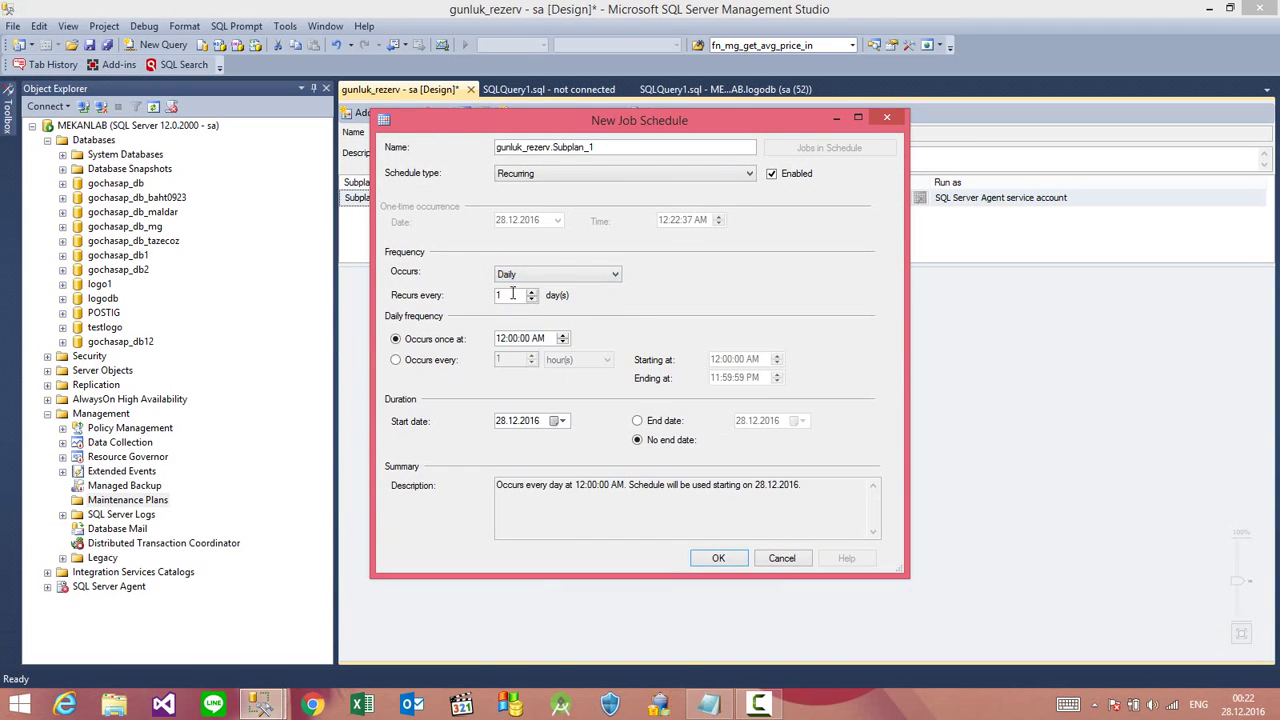
left_click(503, 340)
type("13")
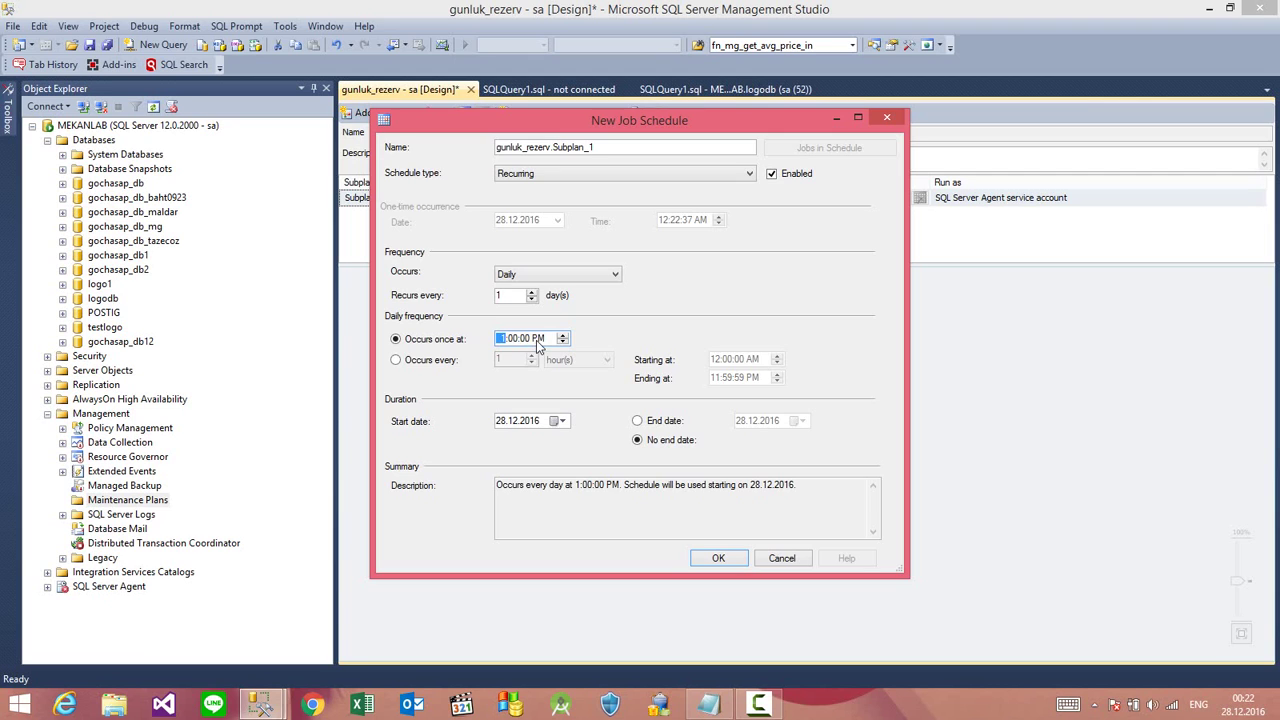
left_click(719, 558)
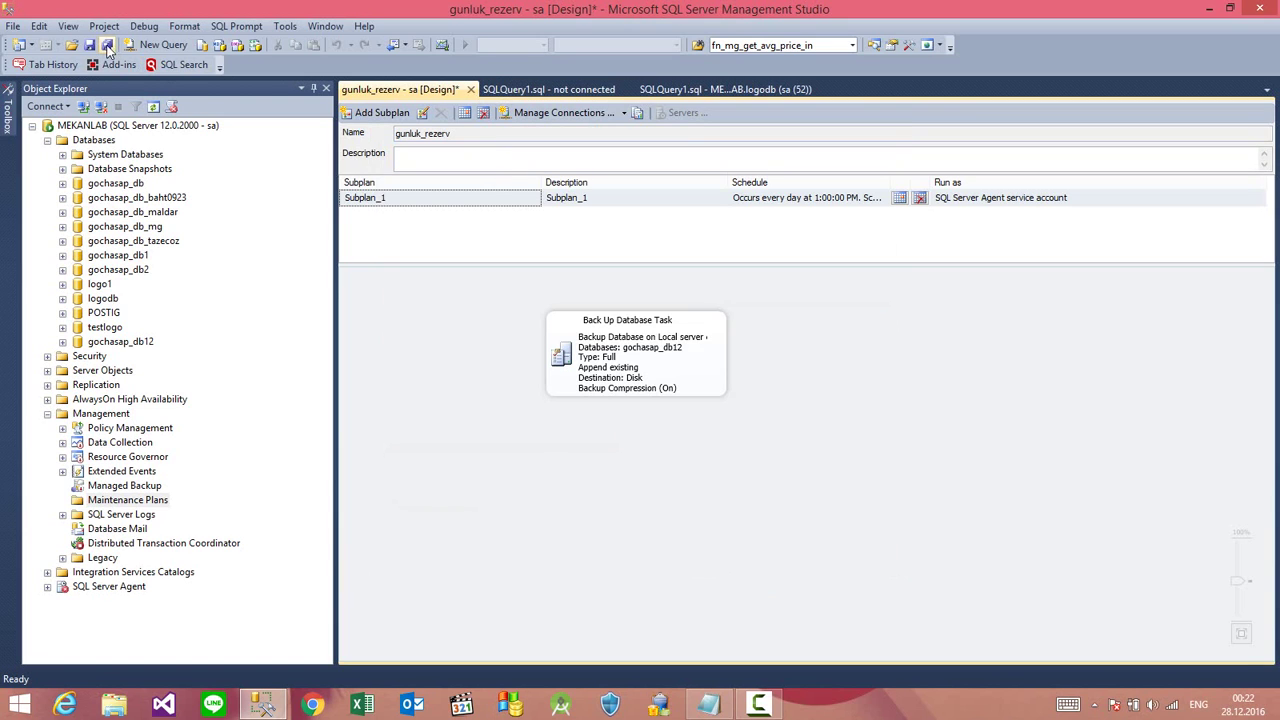
Save and close the gunluk_rezerv plan design, and refresh and expand the Maintenance Plans folder
left_click(89, 45)
left_click(470, 89)
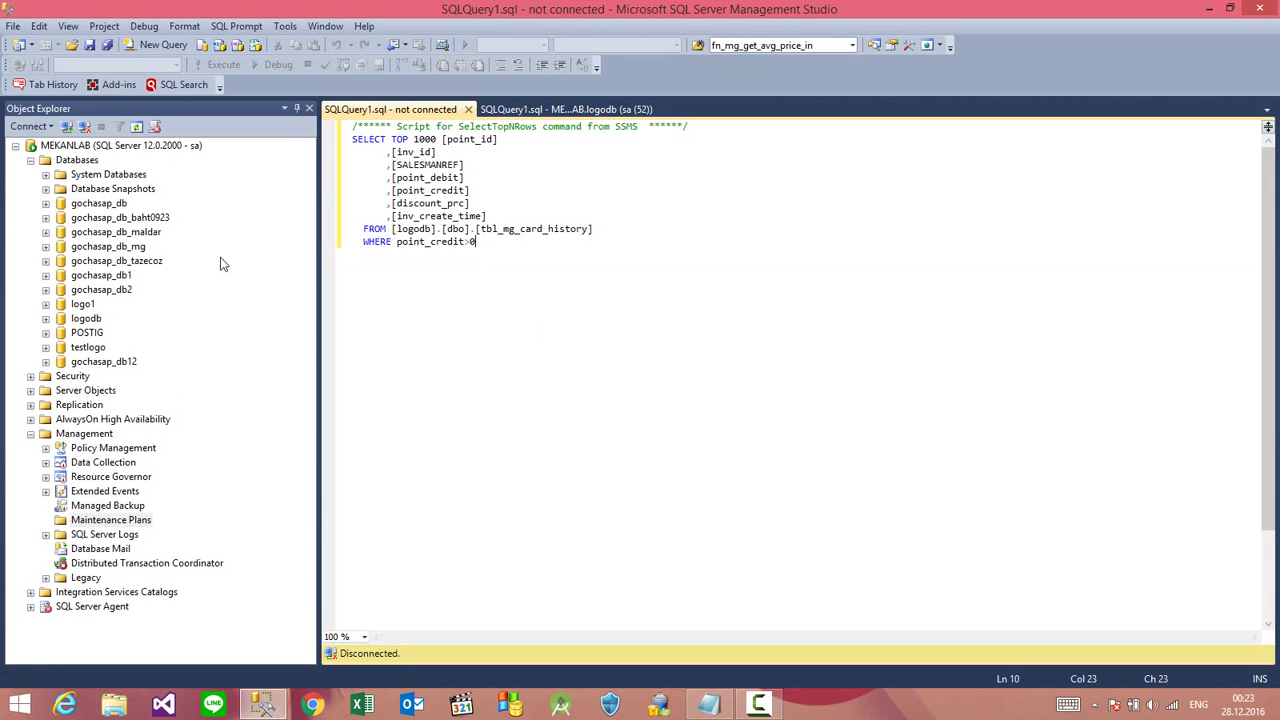
left_click(72, 522)
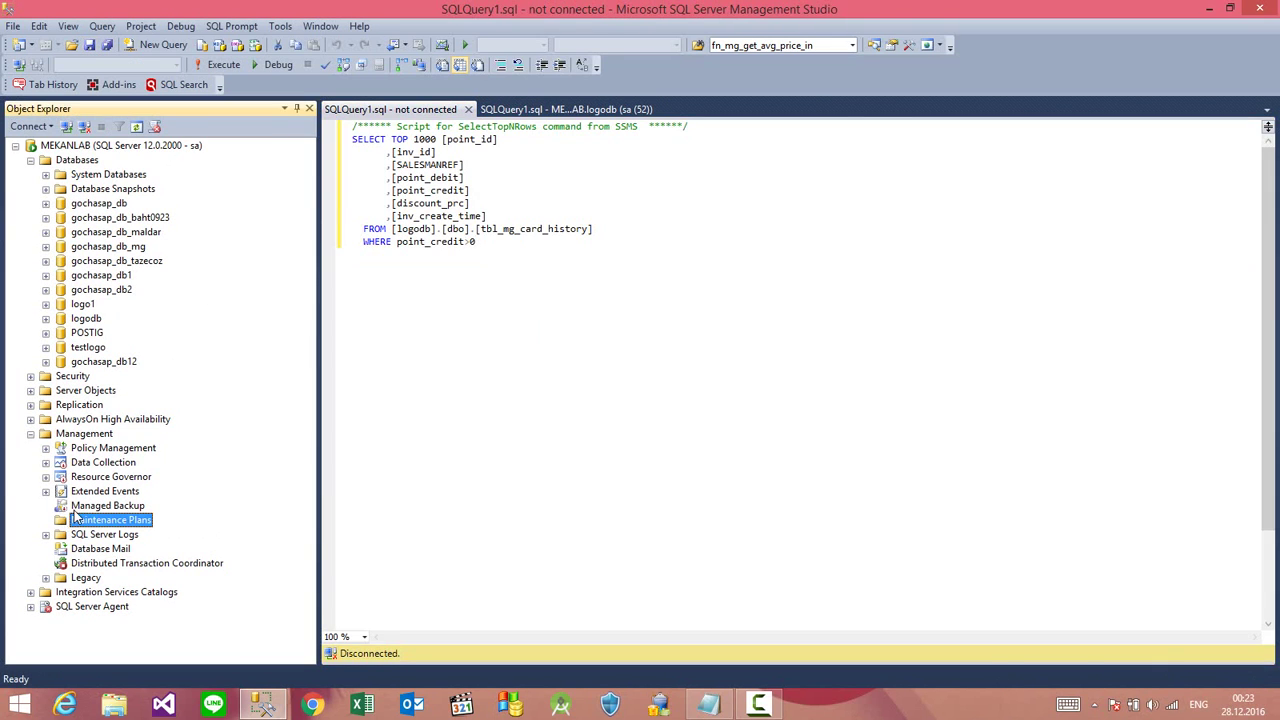
left_click(90, 507)
right_click(86, 525)
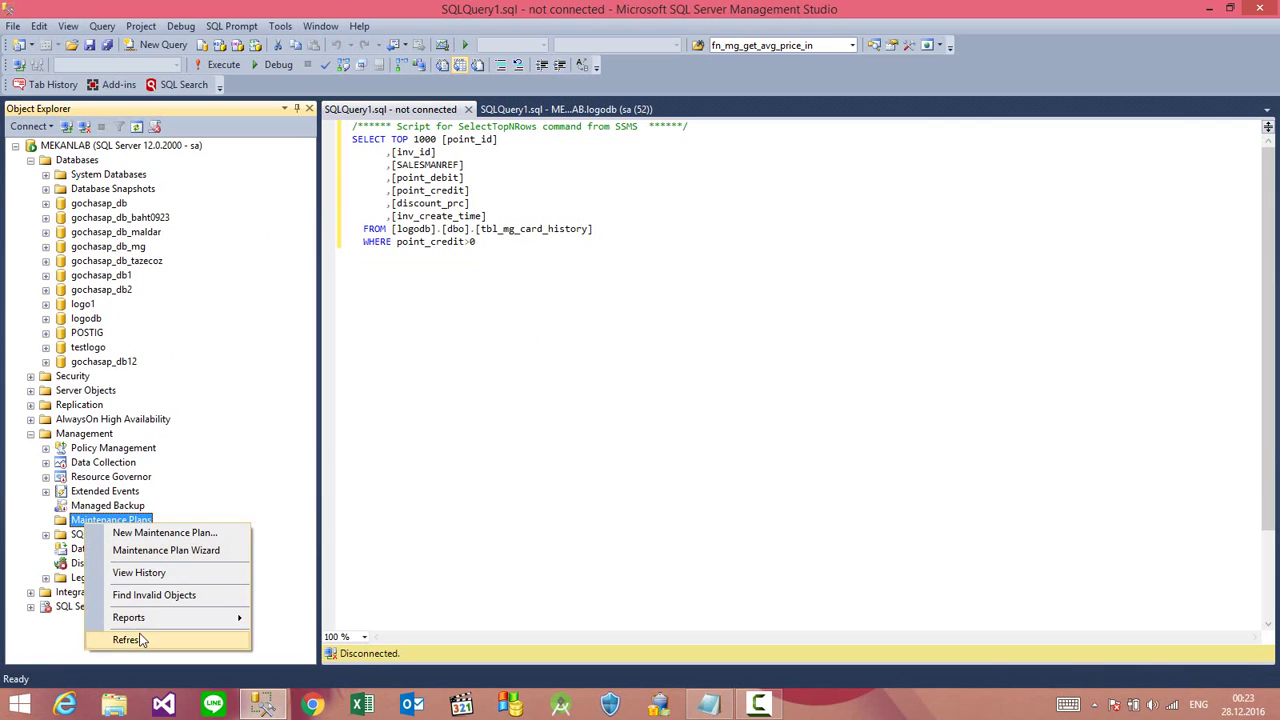
left_click(143, 636)
left_click(45, 520)
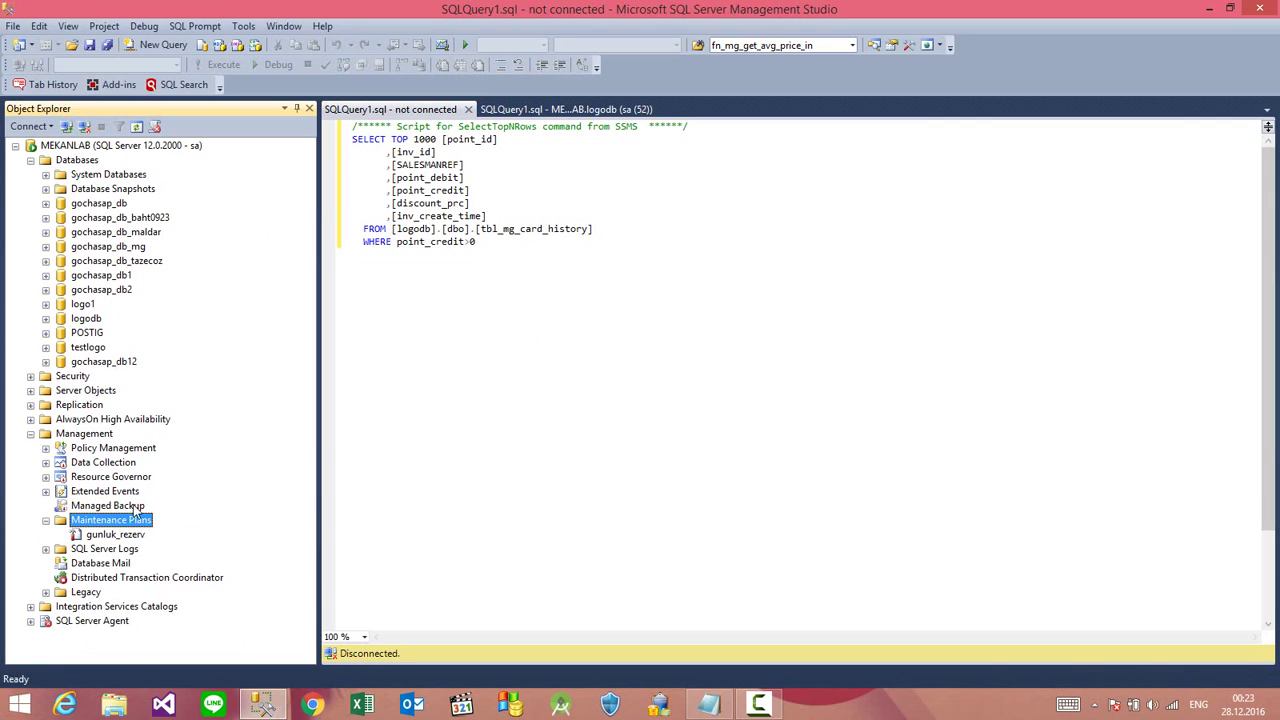
Try to execute the gunluk_rezerv maintenance plan, read the execution message details, and close the execution dialogs
right_click(110, 538)
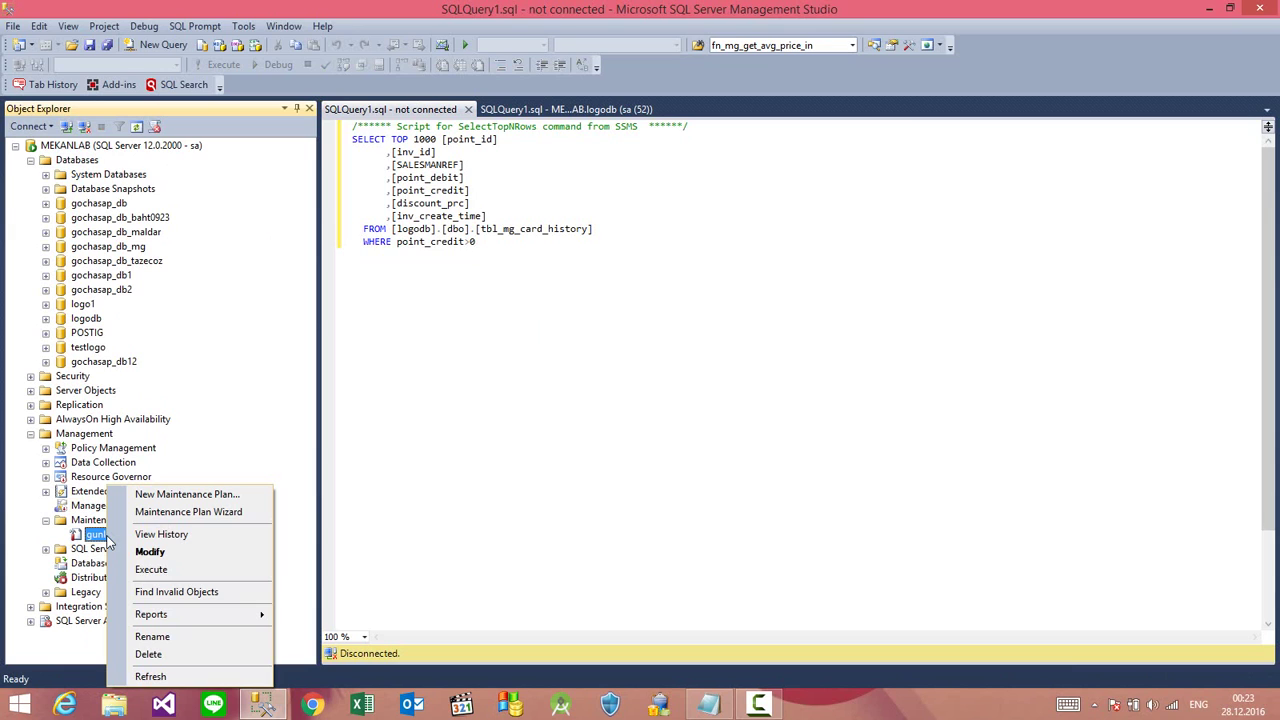
left_click(151, 569)
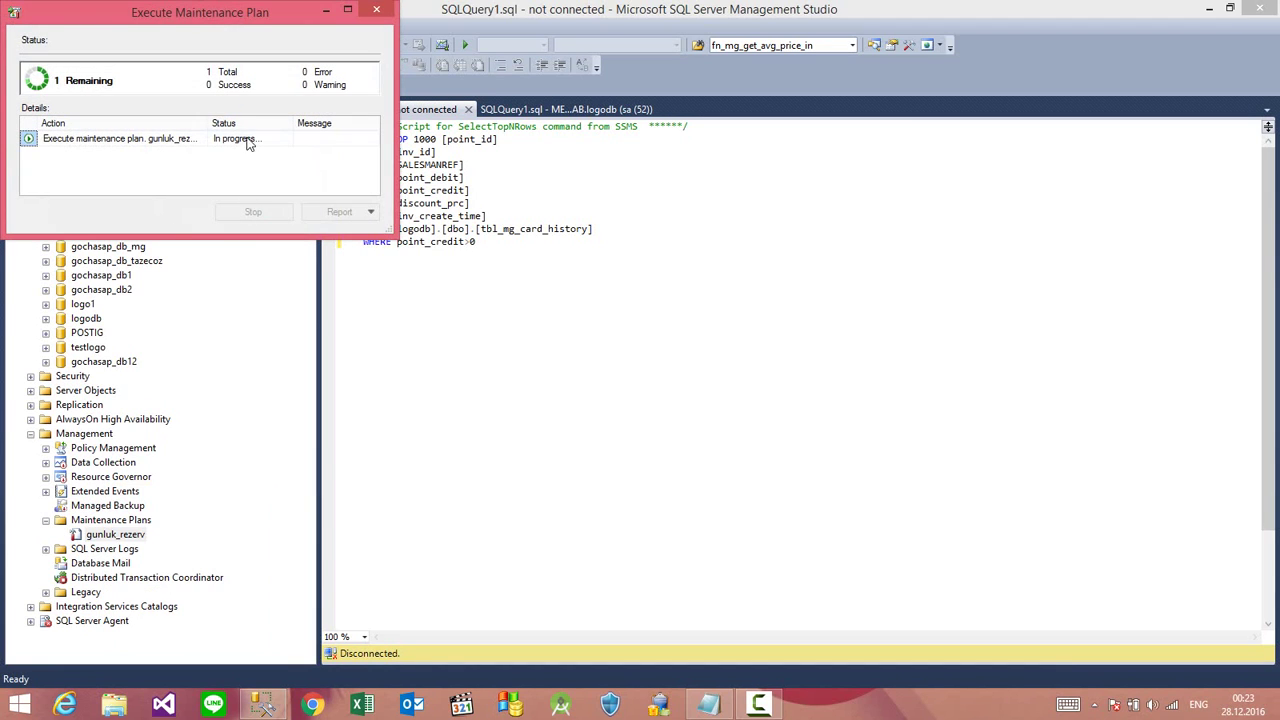
left_click(330, 139)
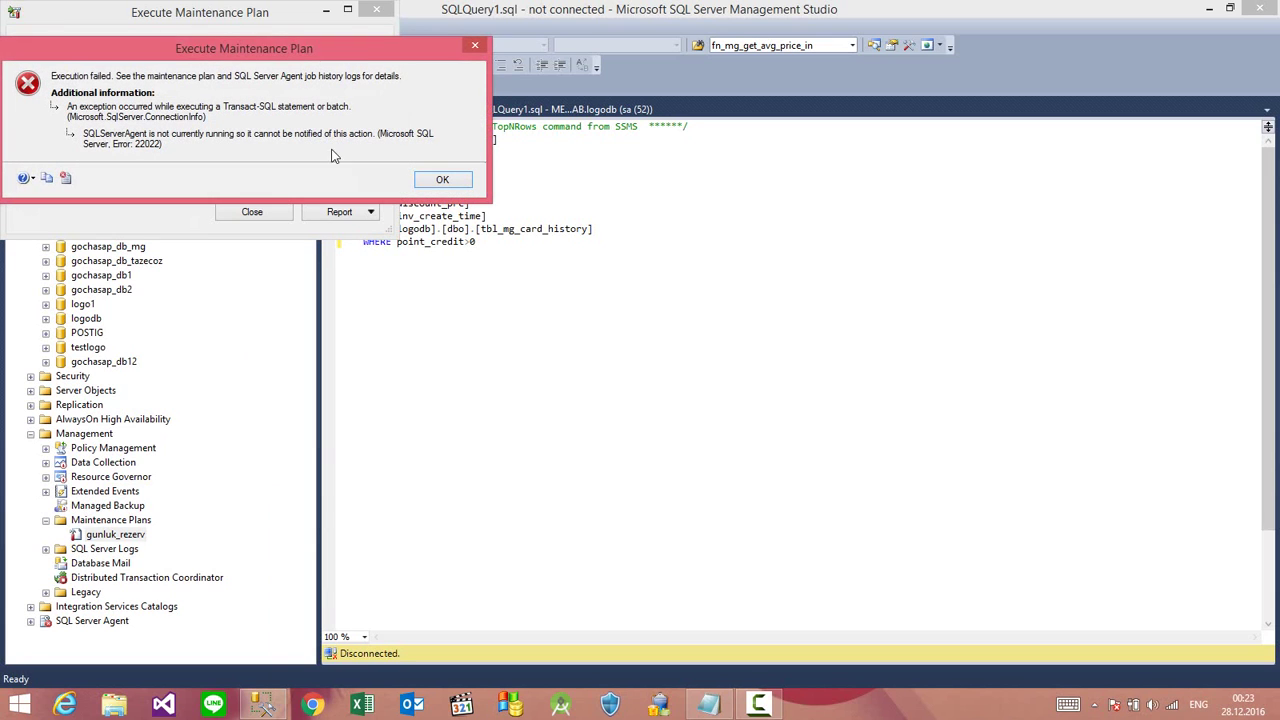
left_click_drag(269, 52, 593, 279)
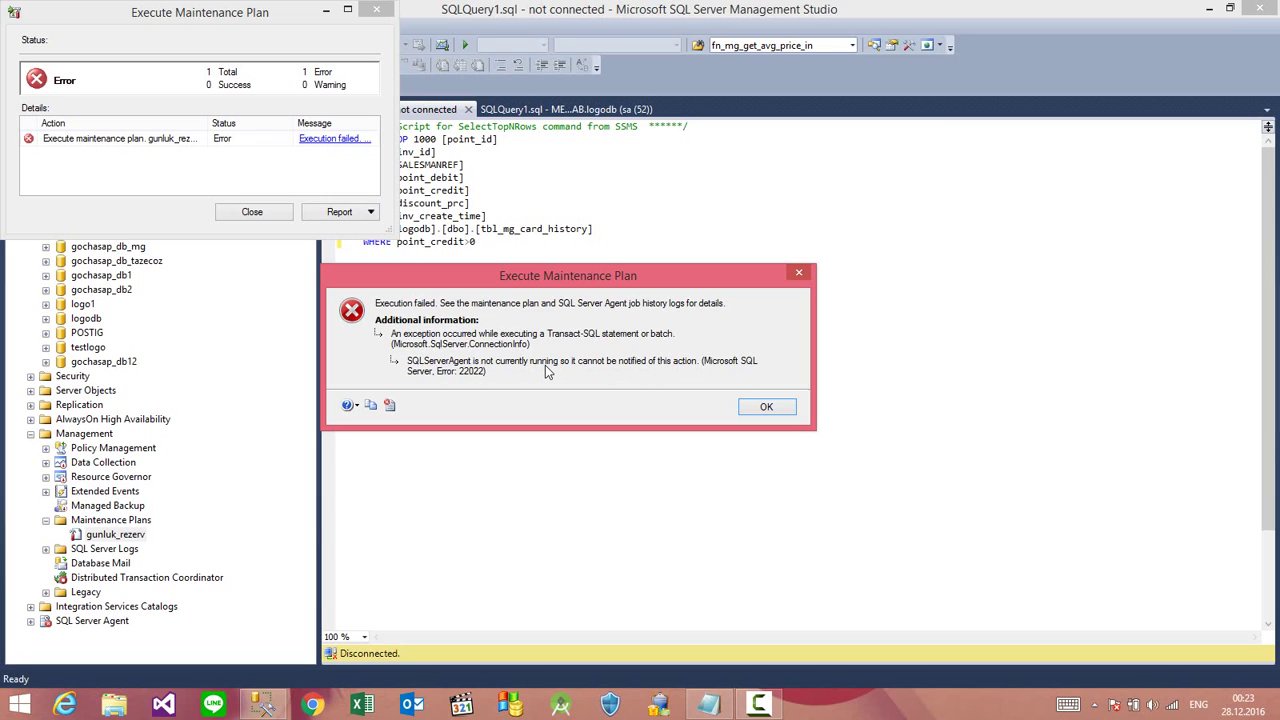
left_click(781, 408)
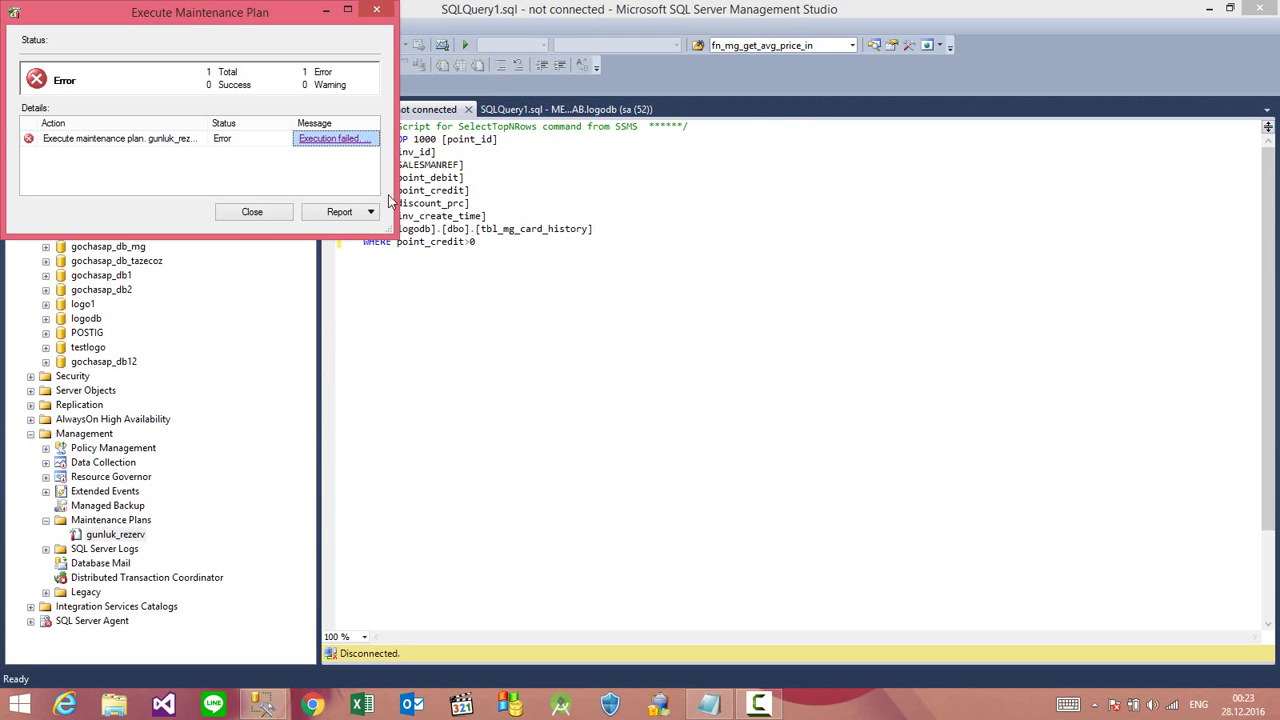
left_click(251, 213)
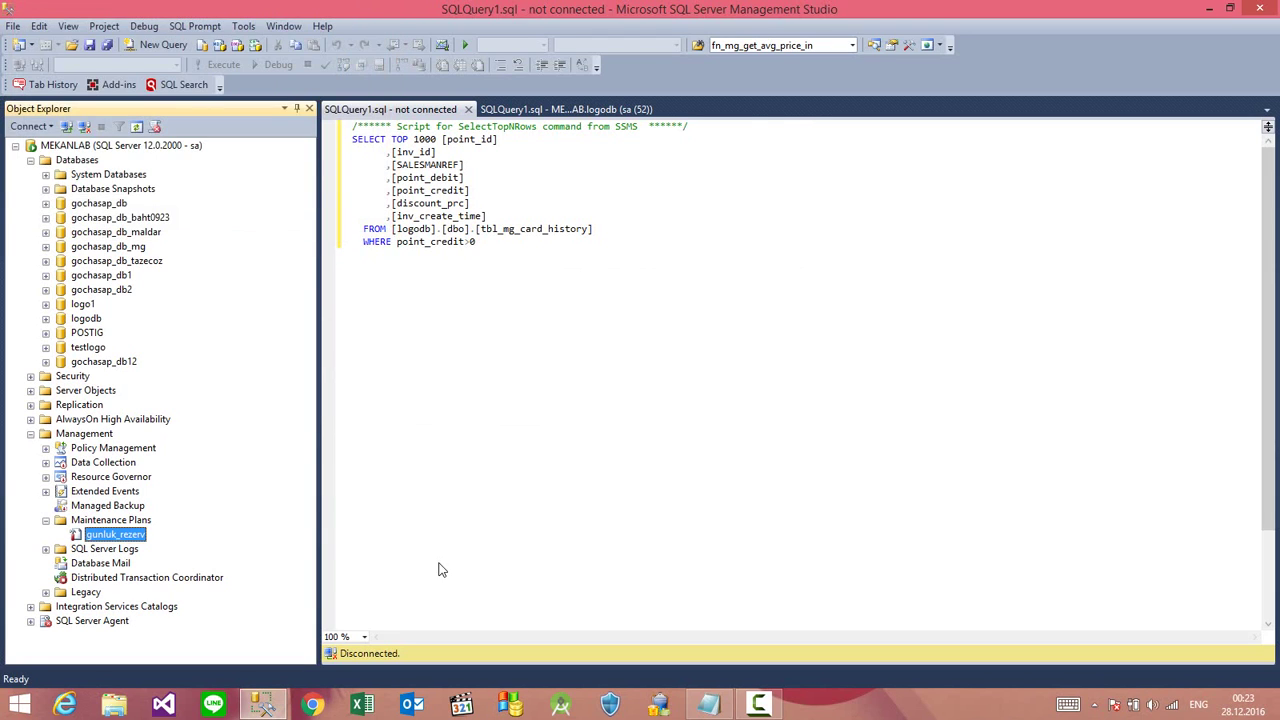
Switch to File Explorer and open Computer Management for This PC, showing its Services list
left_click(113, 705)
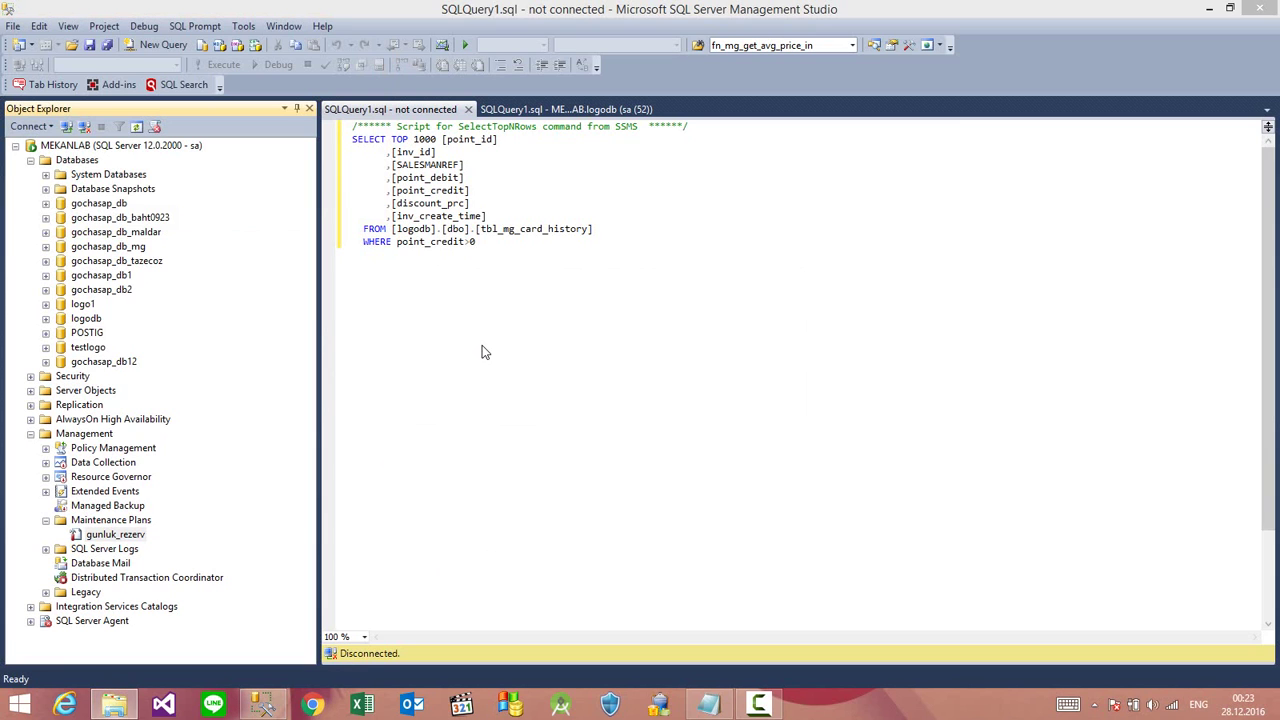
scroll(457, 415, "down", 1)
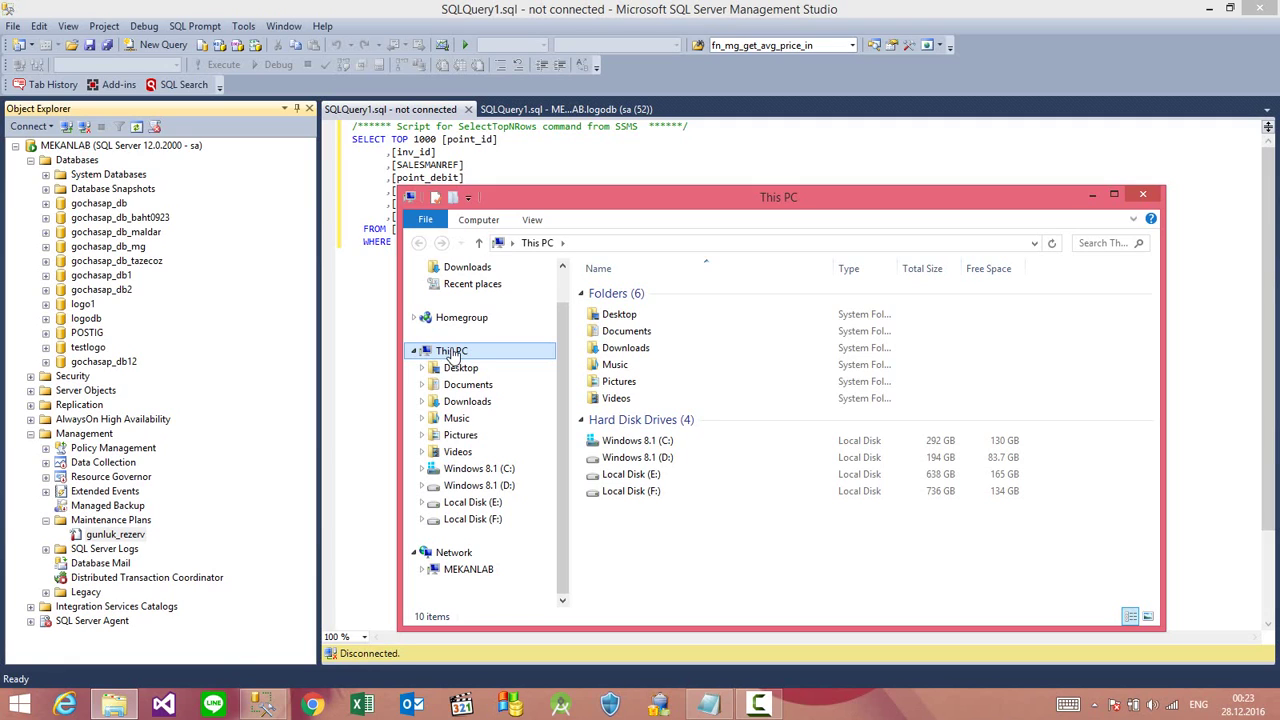
right_click(448, 356)
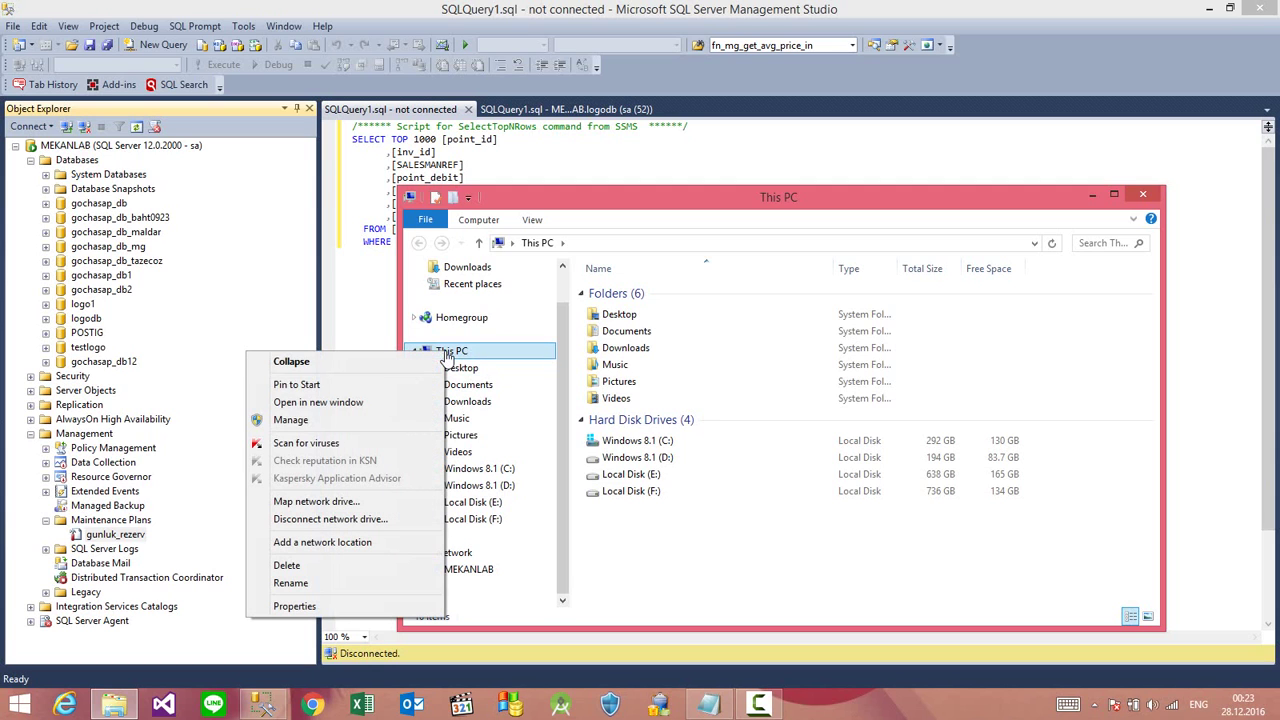
key("Escape")
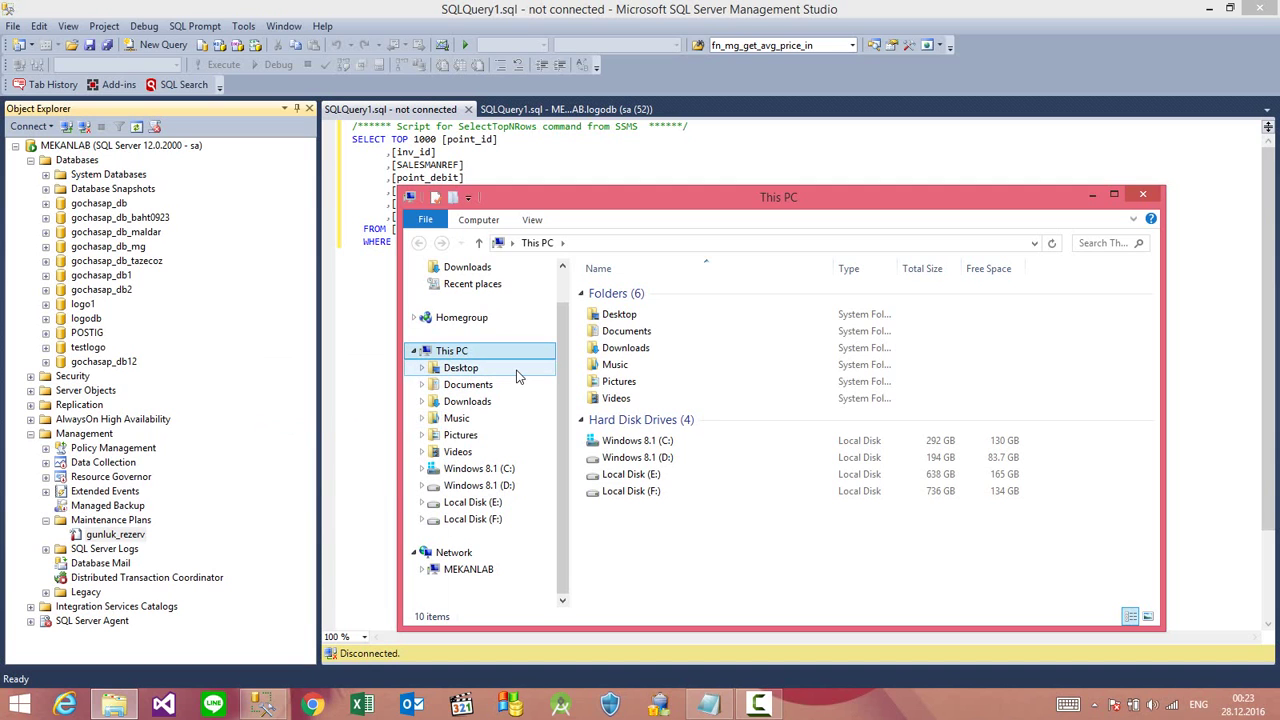
double_click(108, 236)
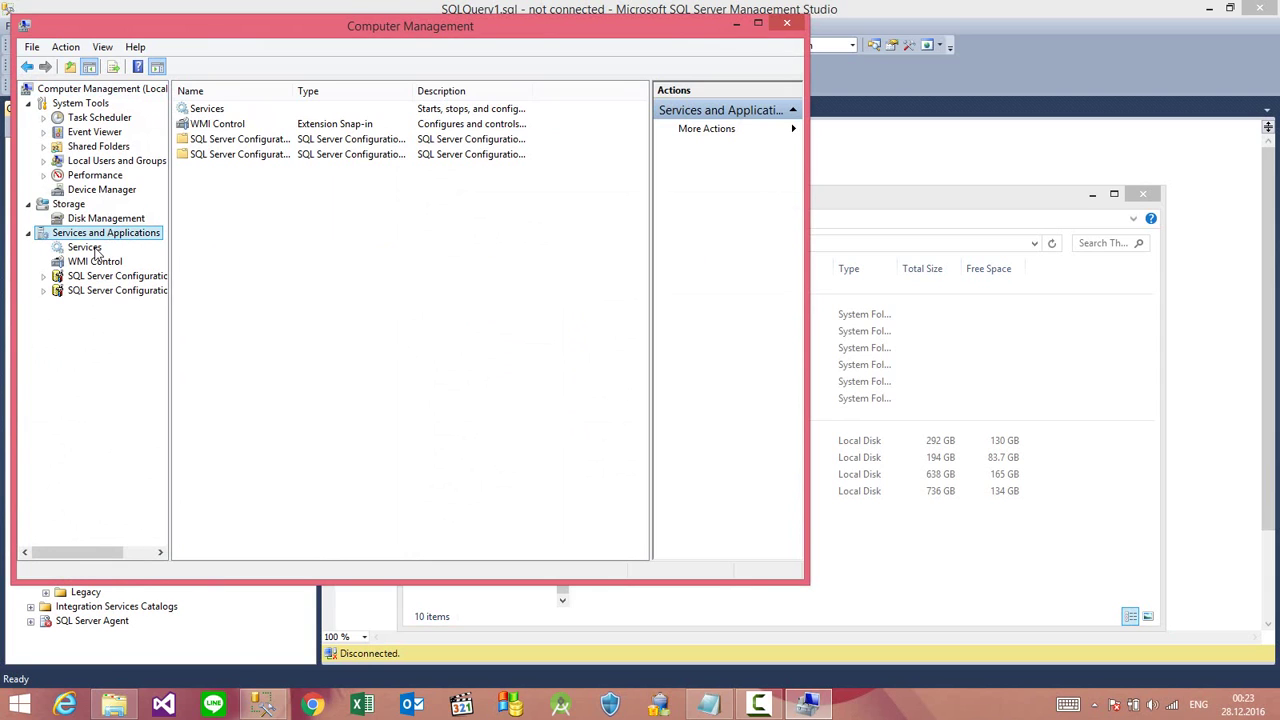
left_click(97, 248)
Find the SQL Server Agent (MSSQLSERVER) service, widening the name column to read it, and start the service
left_click(410, 252)
scroll(420, 300, "down", 18)
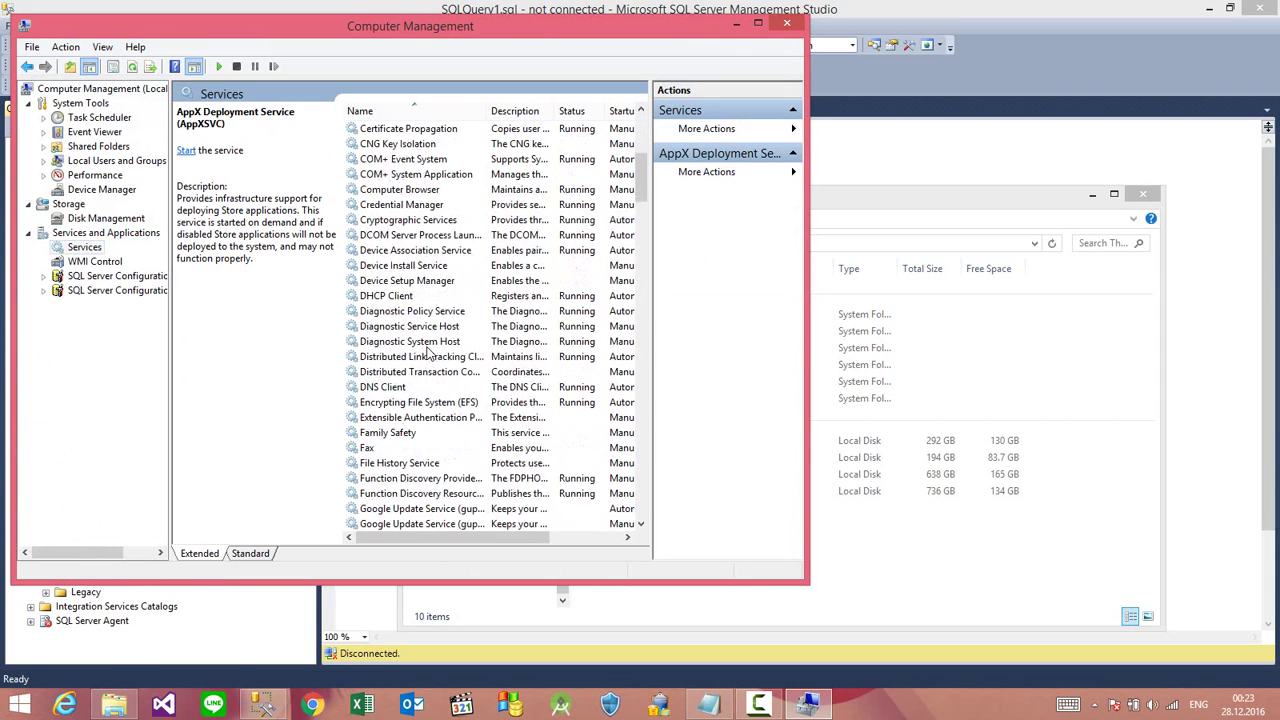
scroll(427, 352, "down", 20)
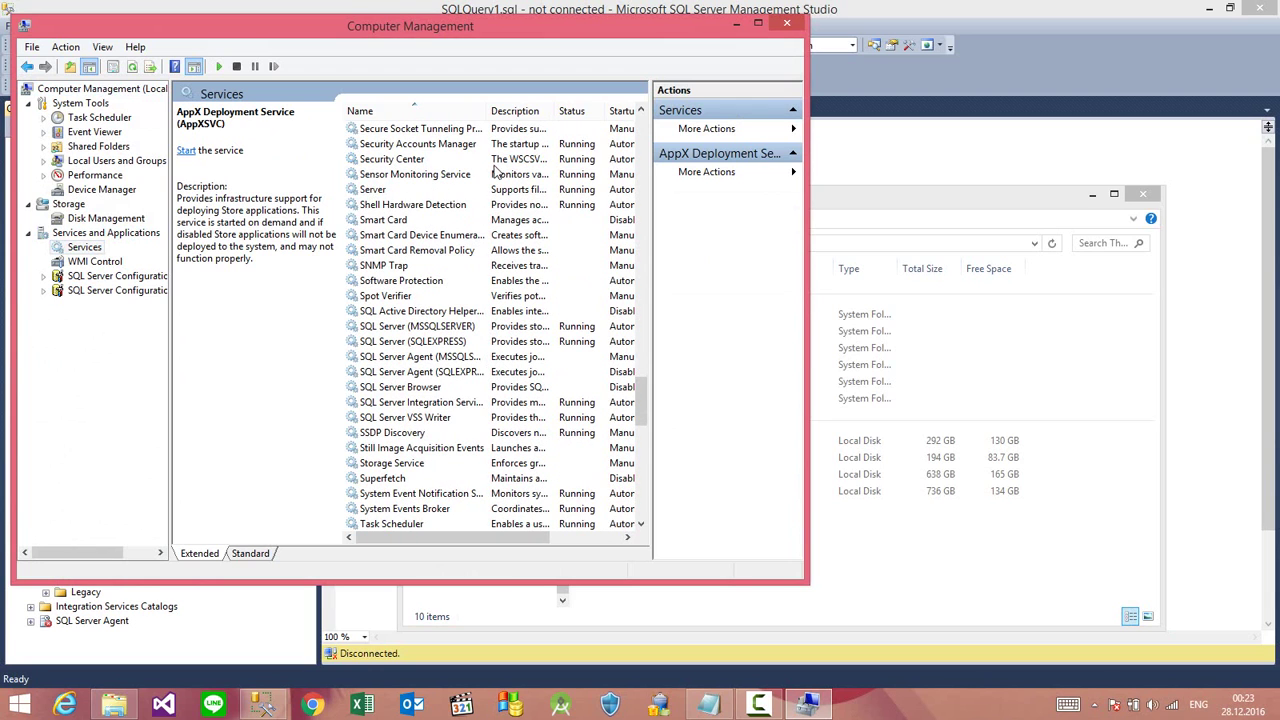
left_click_drag(489, 111, 579, 120)
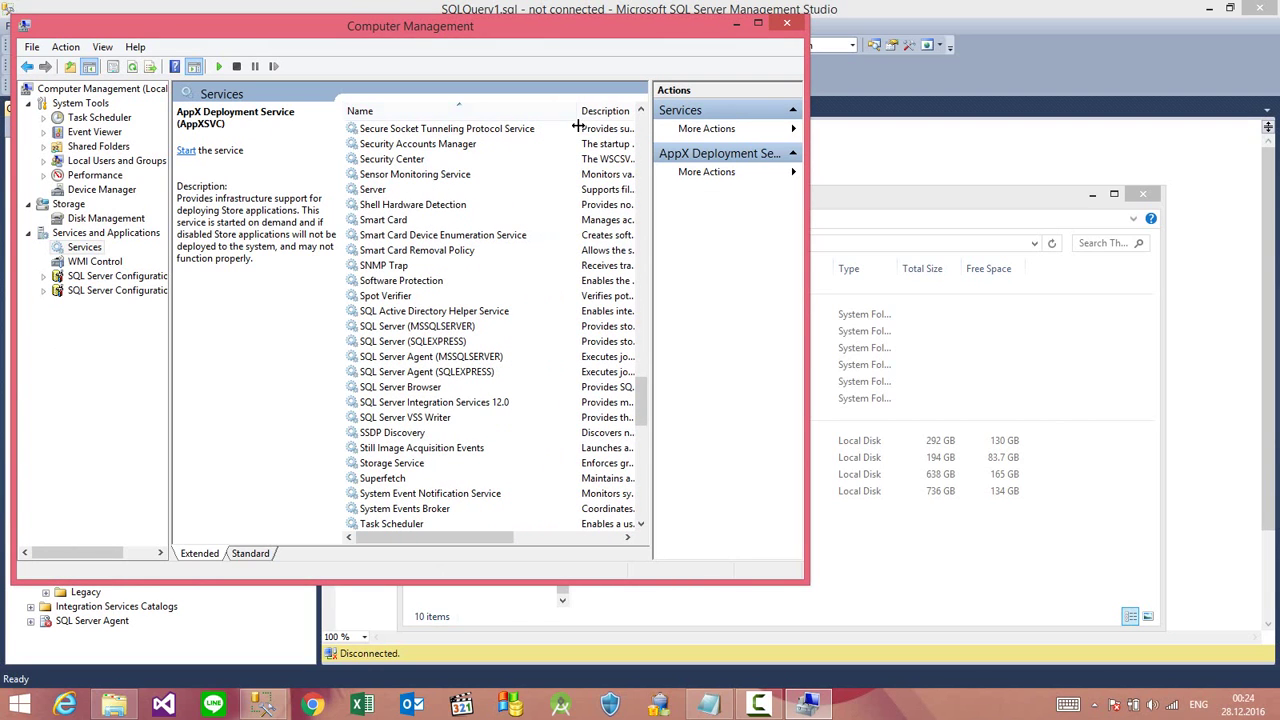
left_click(463, 373)
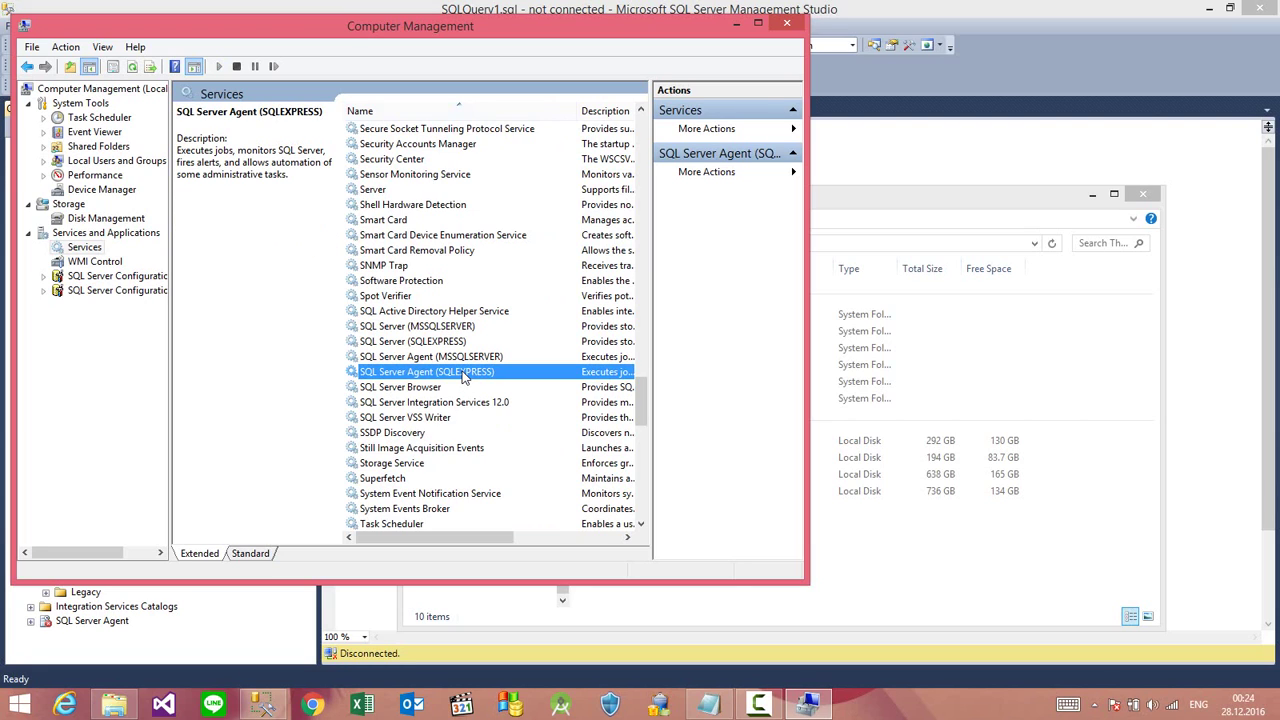
left_click(466, 357)
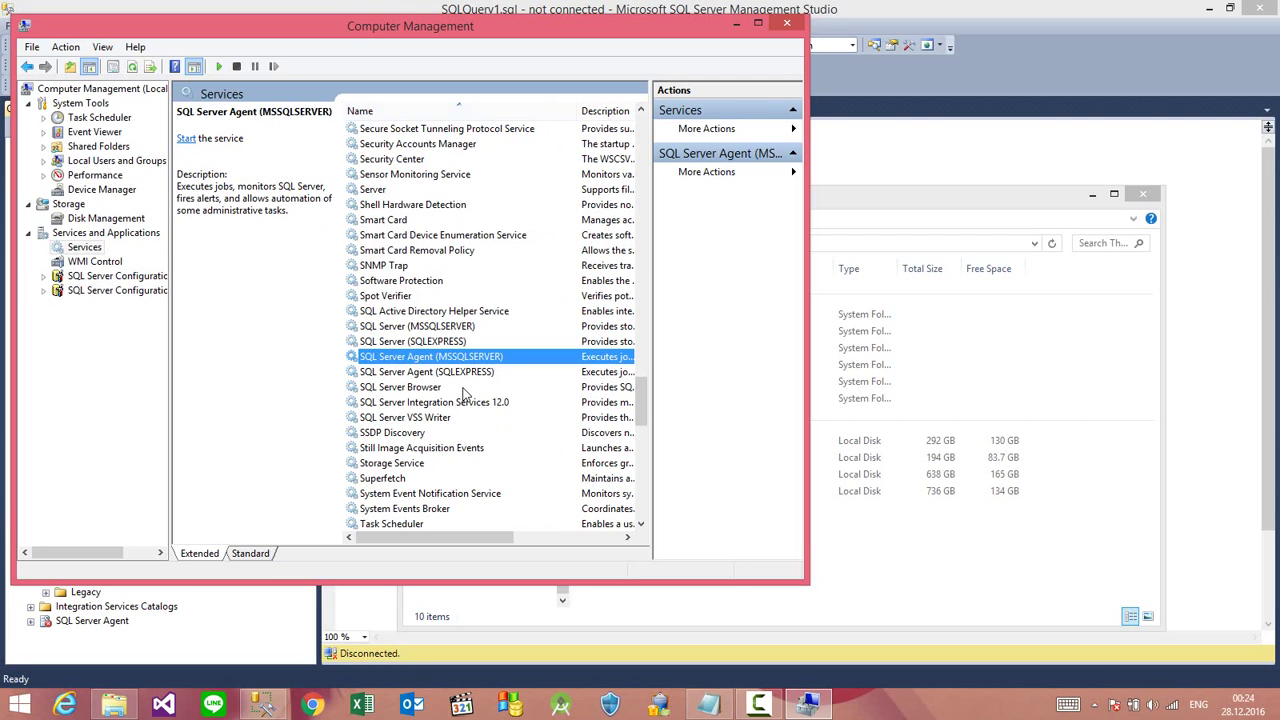
left_click(220, 67)
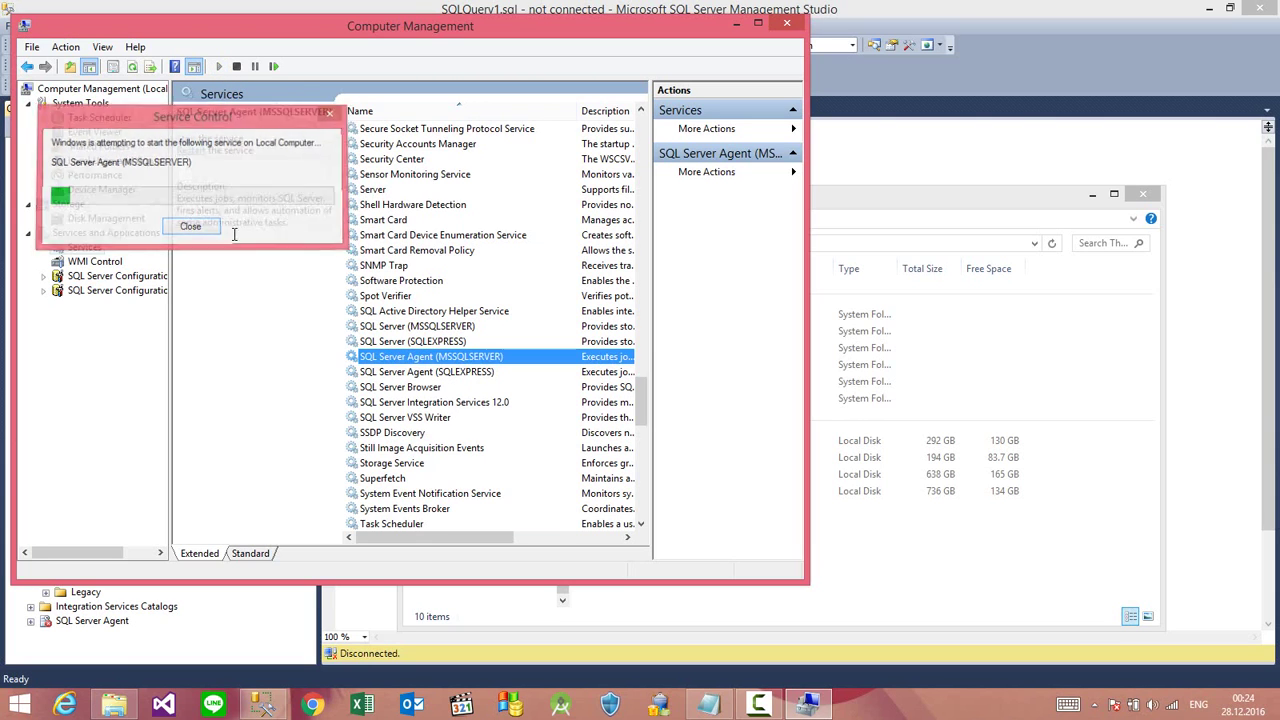
Set the SQL Server Agent (MSSQLSERVER) startup type to Automatic, apply it, and minimize Computer Management to return to SQL Server Management Studio
double_click(433, 357)
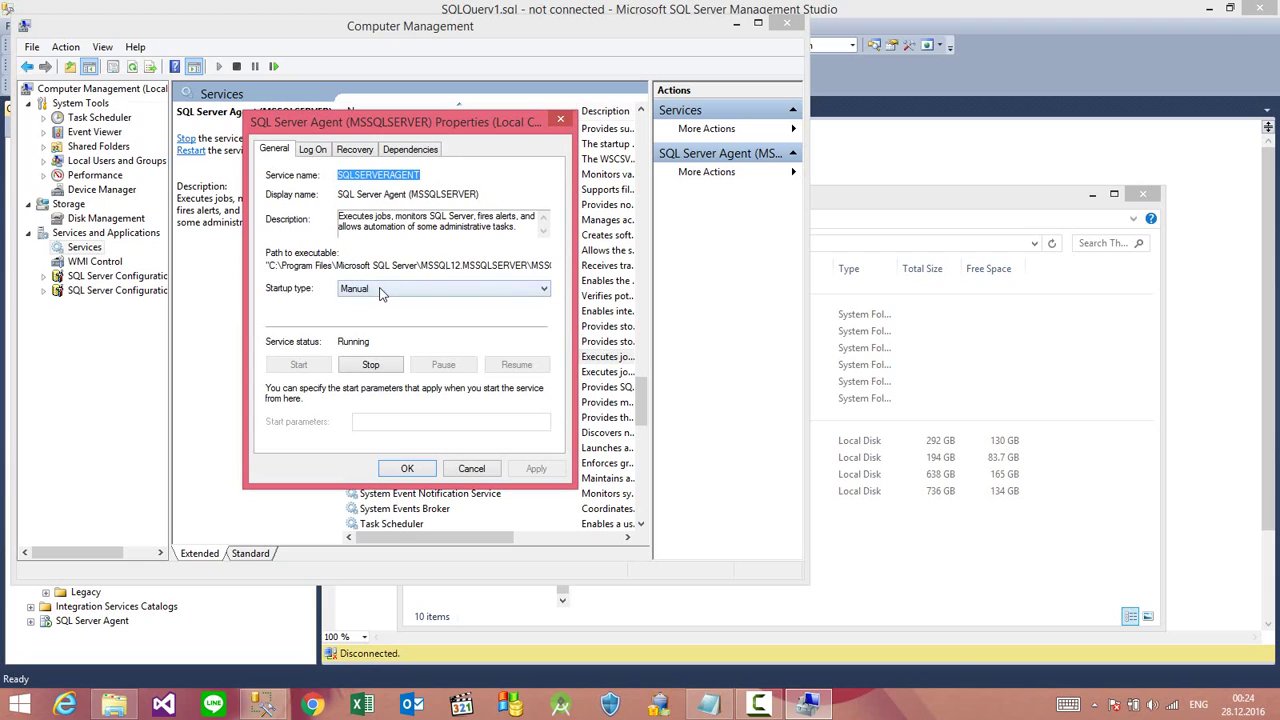
left_click(383, 289)
left_click(362, 314)
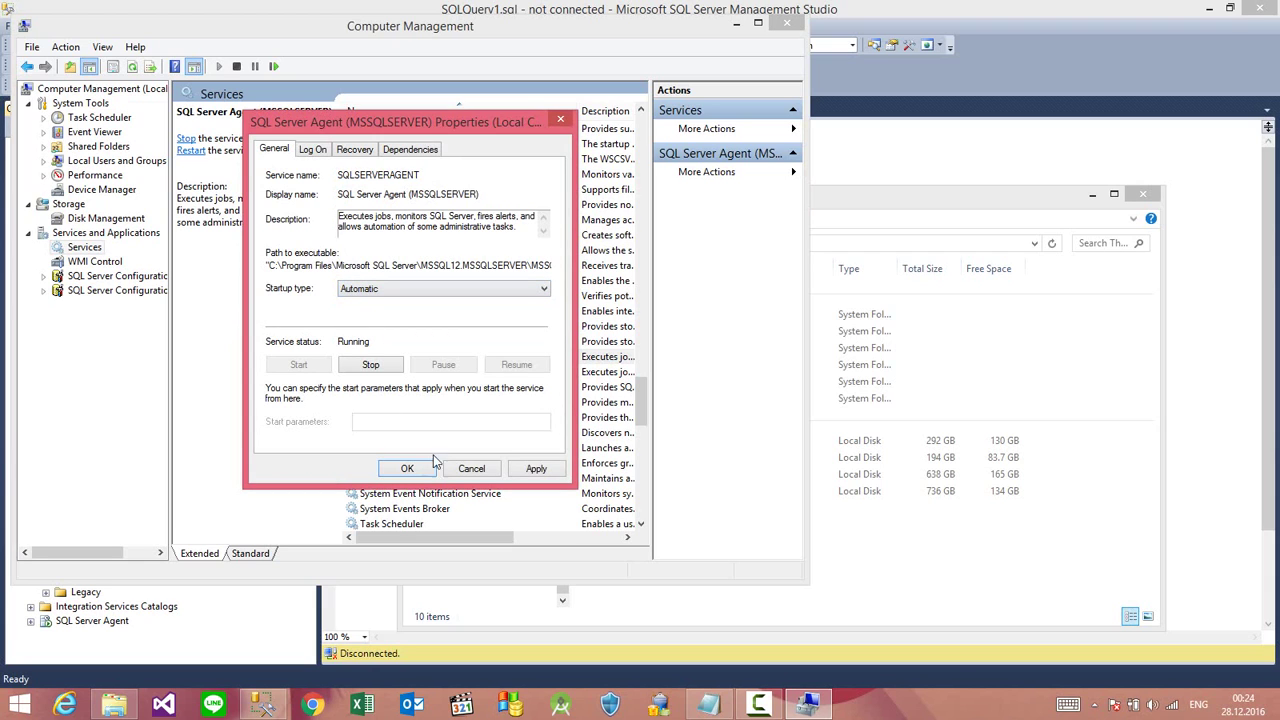
left_click(530, 470)
left_click(408, 468)
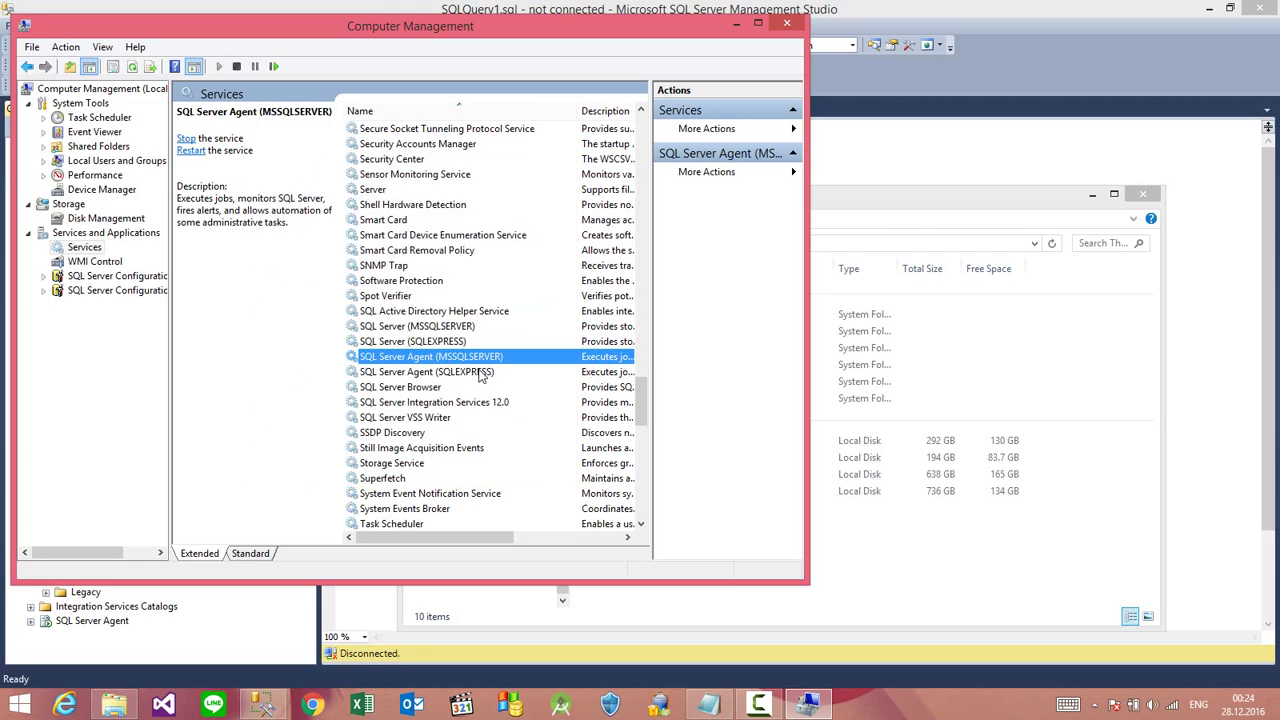
left_click(736, 24)
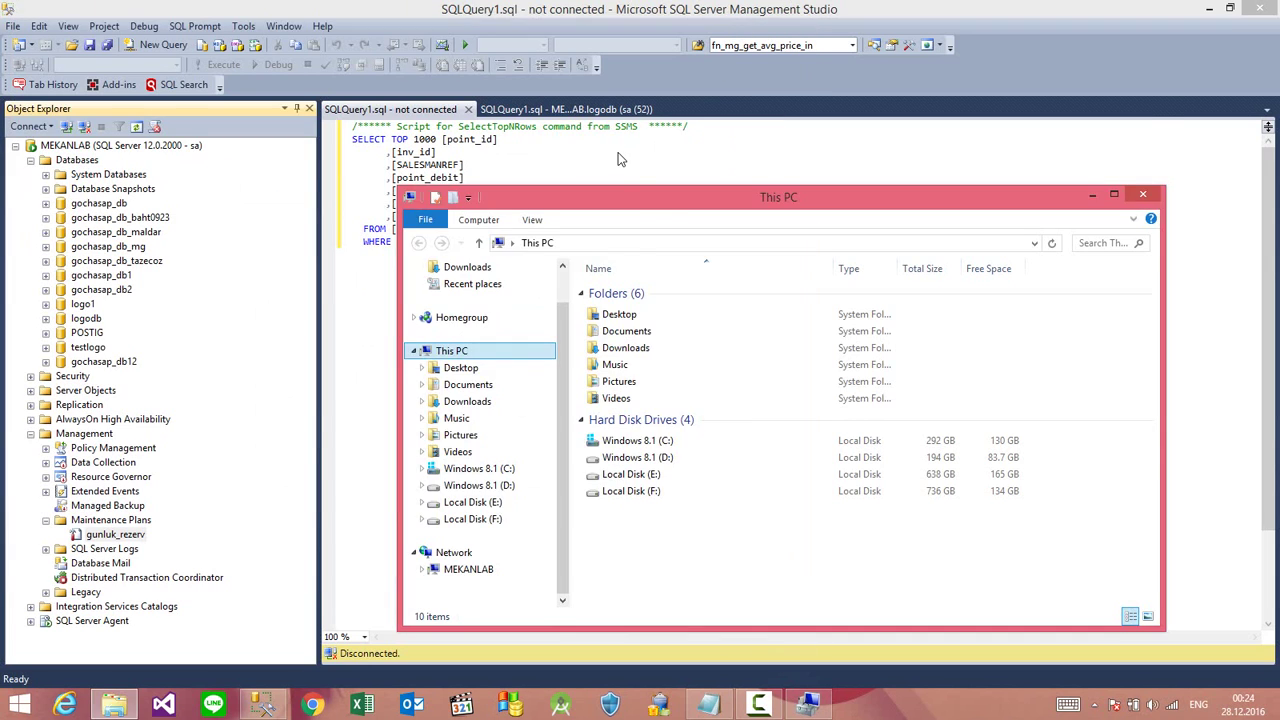
left_click(736, 28)
left_click(122, 537)
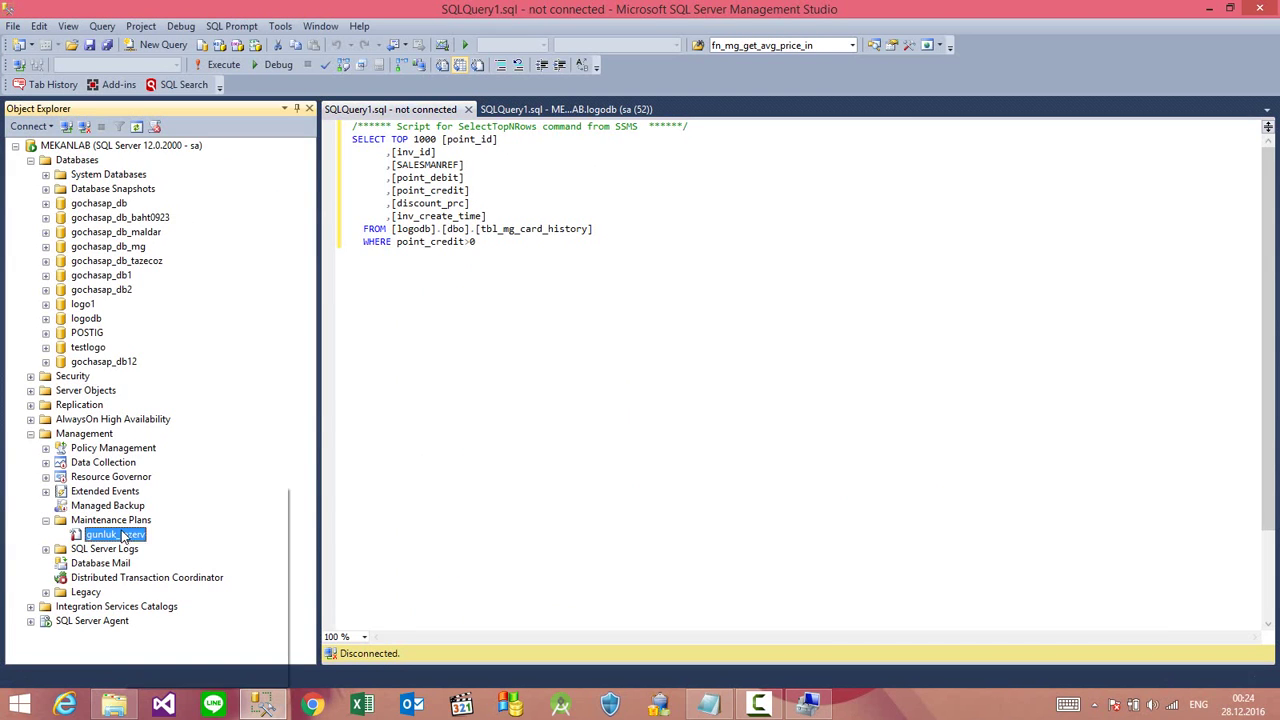
right_click(122, 537)
left_click(175, 590)
left_click(905, 586)
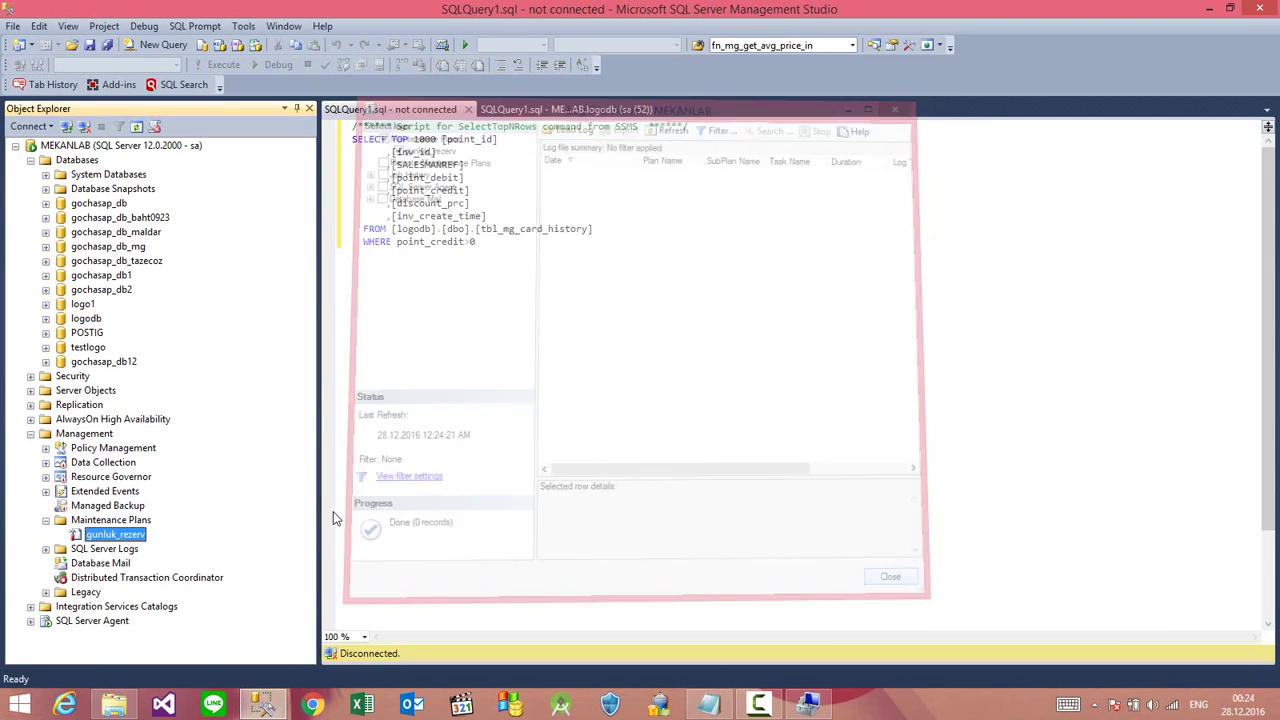
Execute the gunluk_rezerv maintenance plan and close the execution dialog
right_click(128, 540)
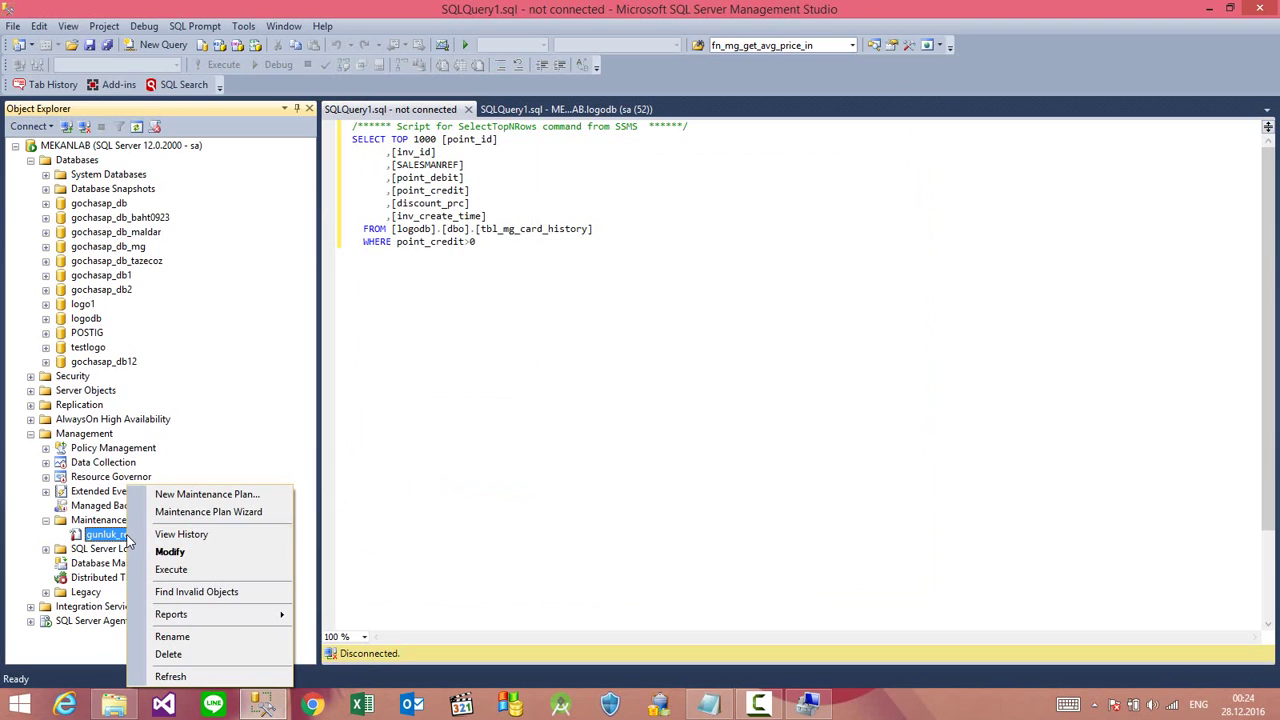
left_click(171, 569)
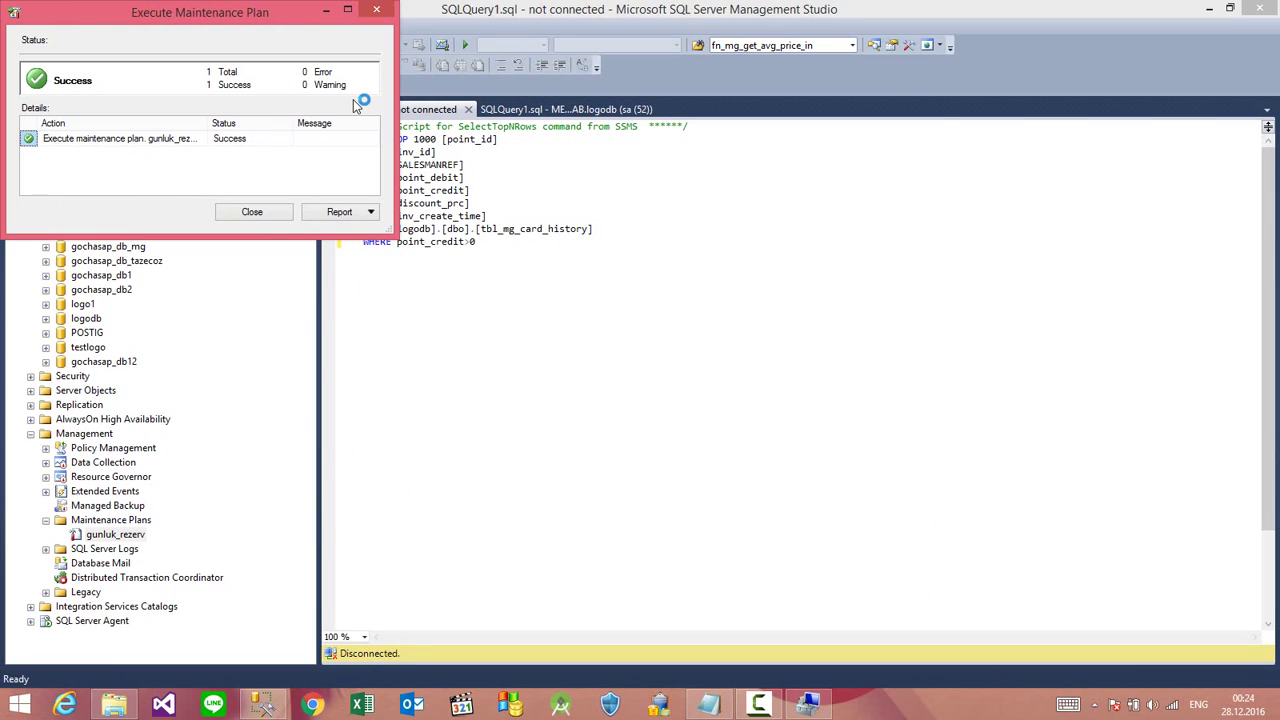
left_click(252, 212)
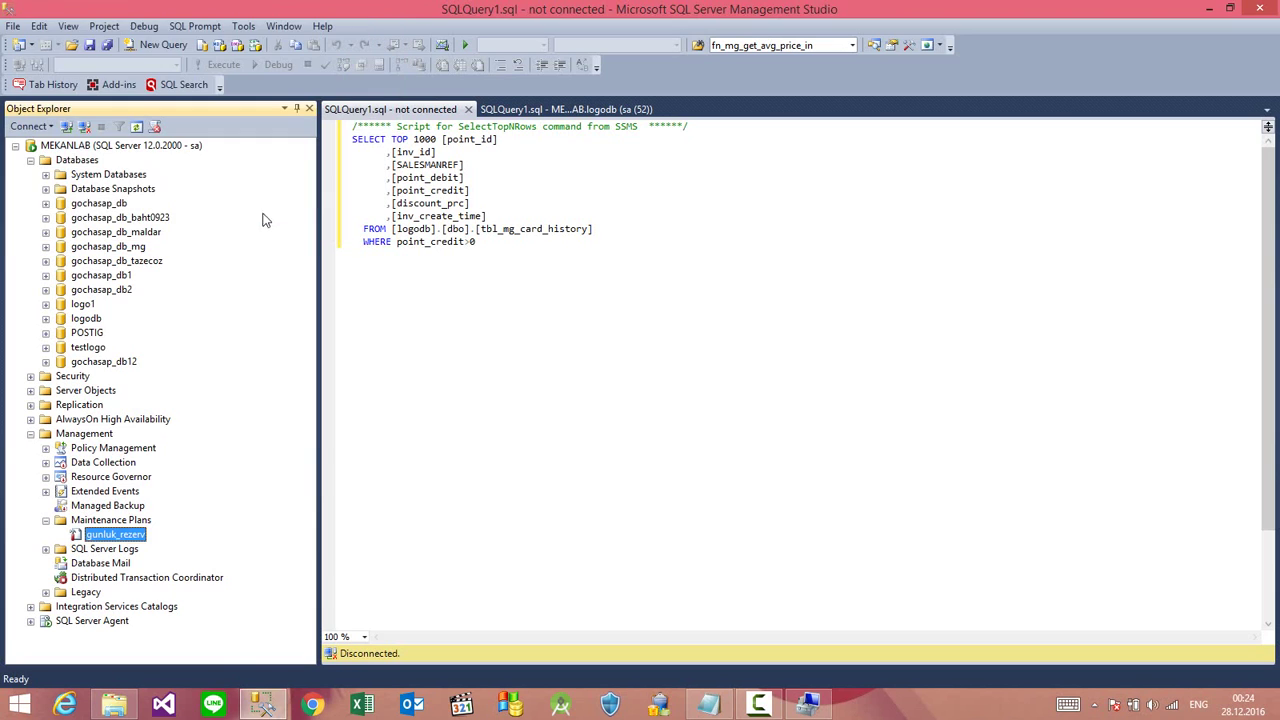
Switch to File Explorer, find the new gochasap_db12 backup file on Local Disk (E:), and widen the name column to read its full name
left_click(113, 705)
double_click(640, 474)
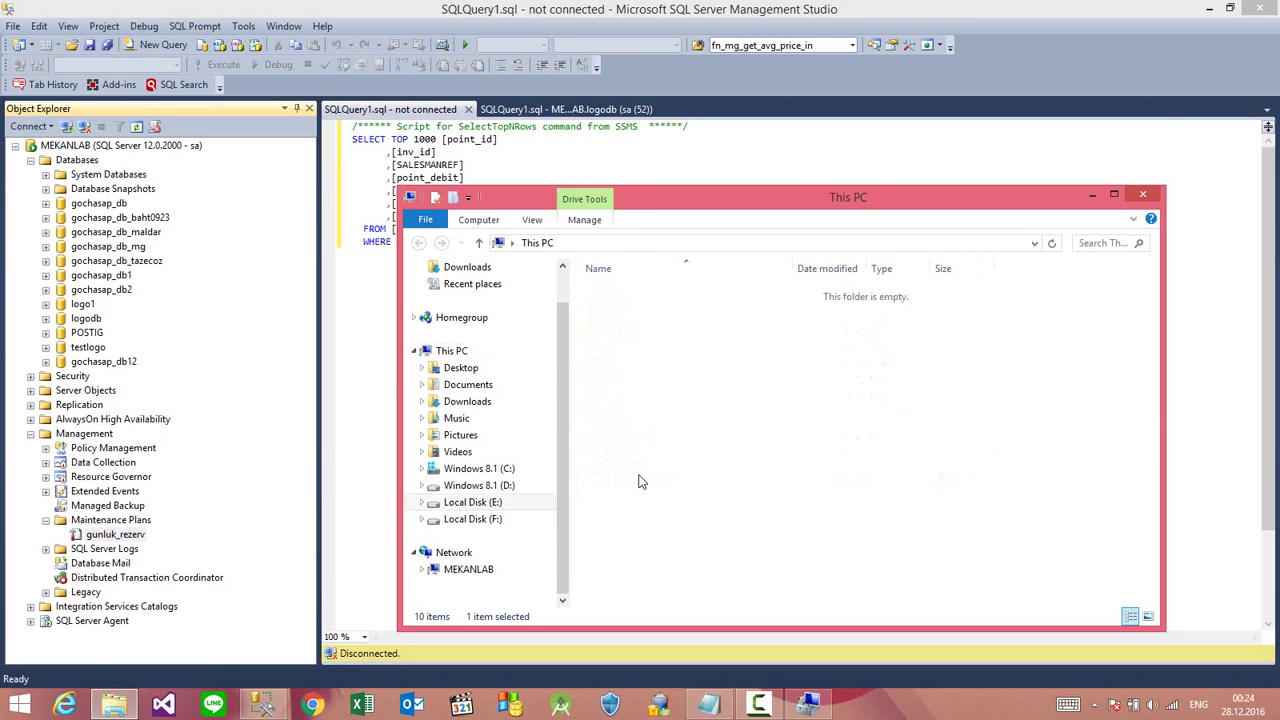
scroll(769, 490, "down", 9)
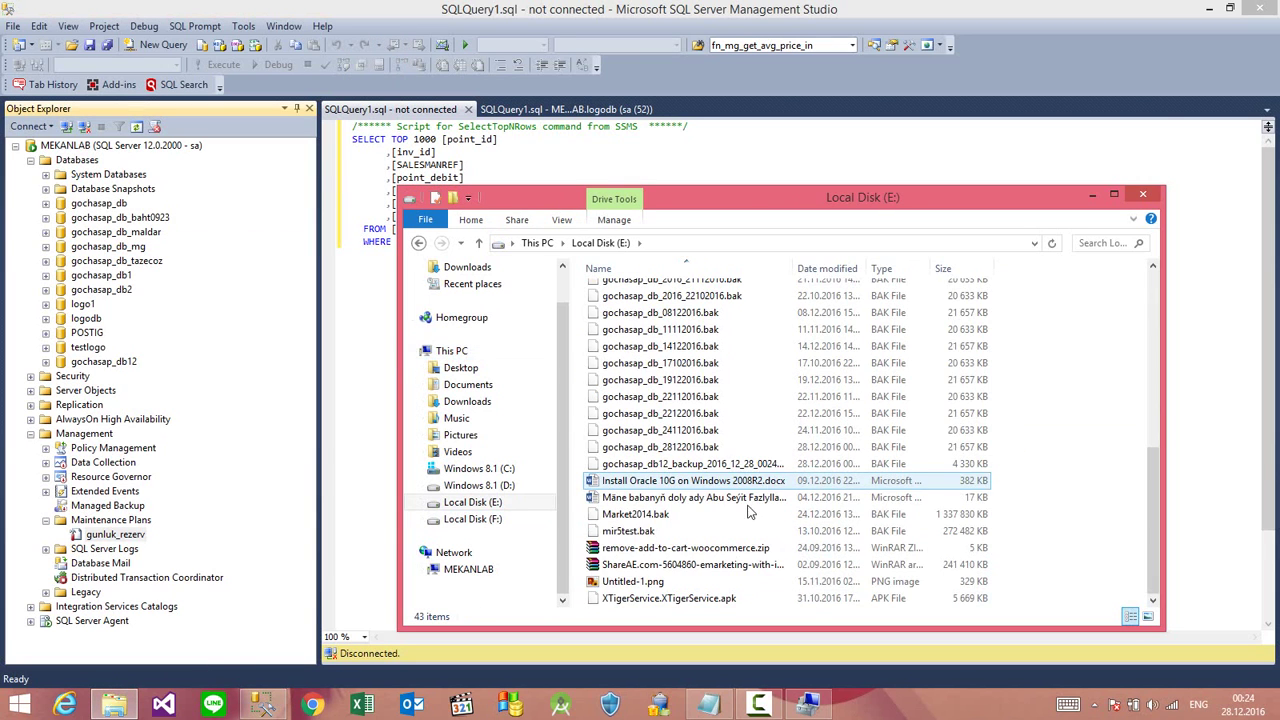
left_click_drag(793, 265, 958, 281)
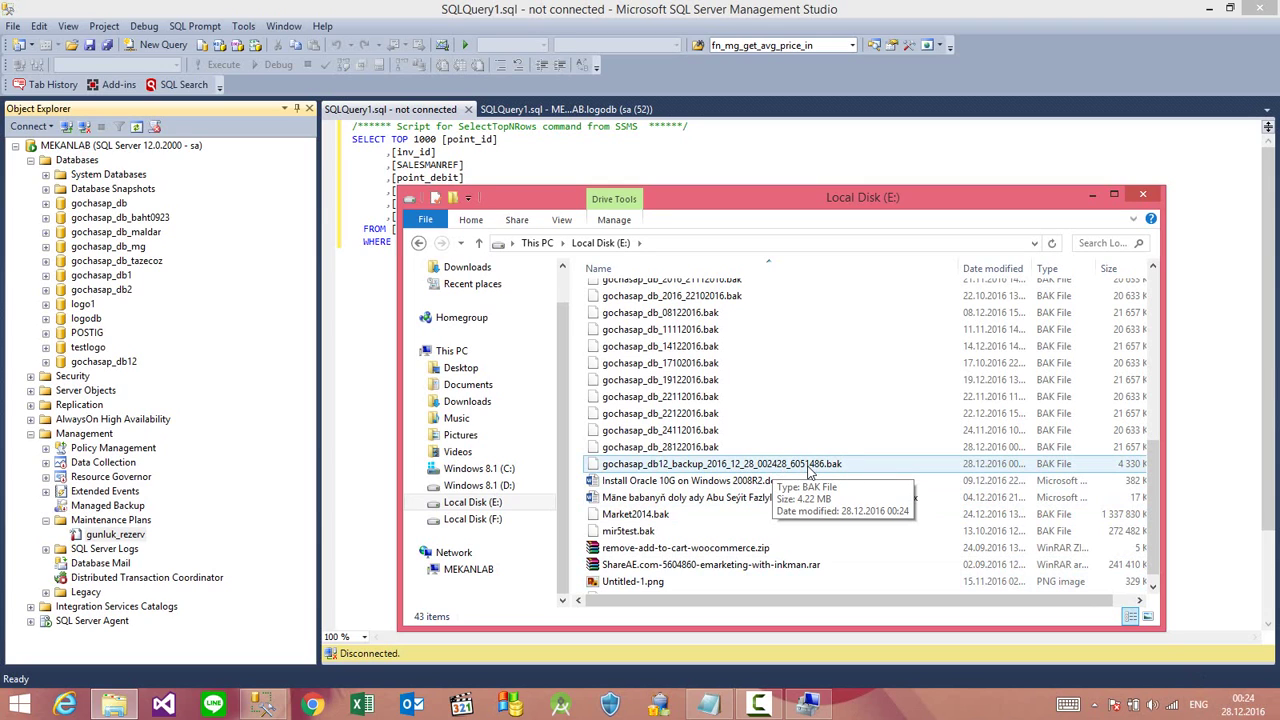
left_click(808, 465)
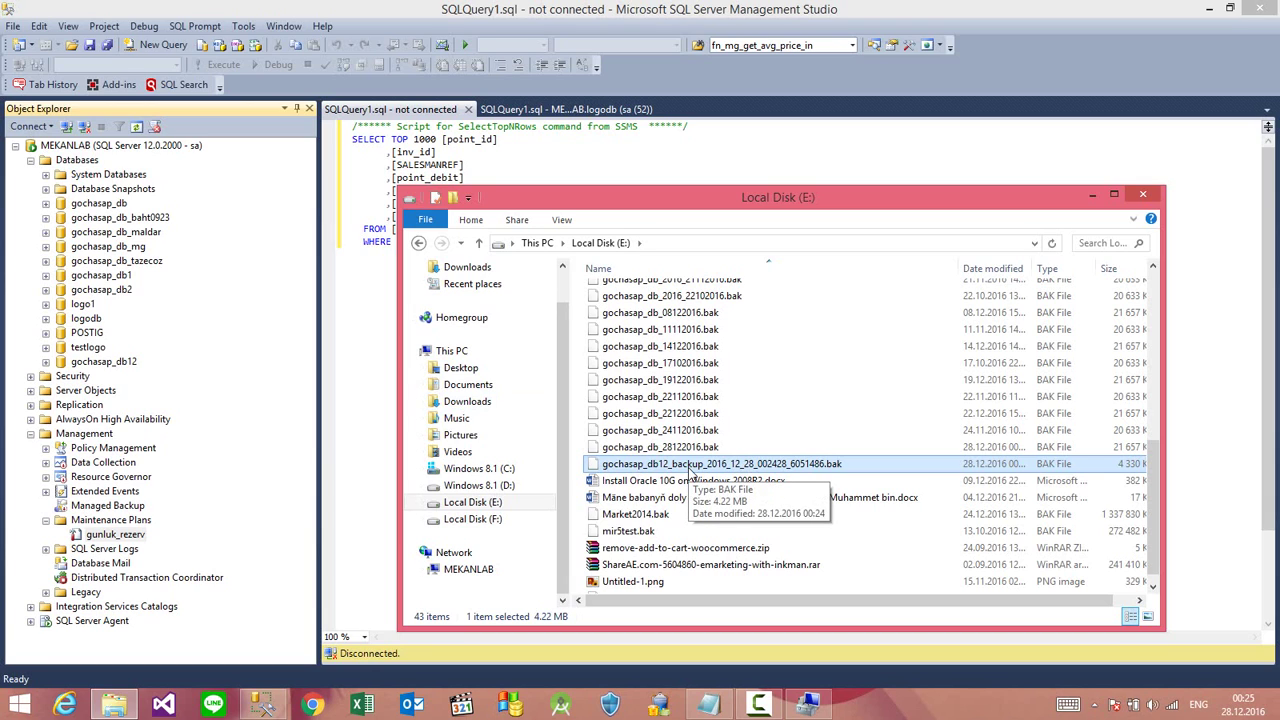
Return to SQL Server Management Studio and open the gunluk_rezerv maintenance plan for modification
left_click(378, 192)
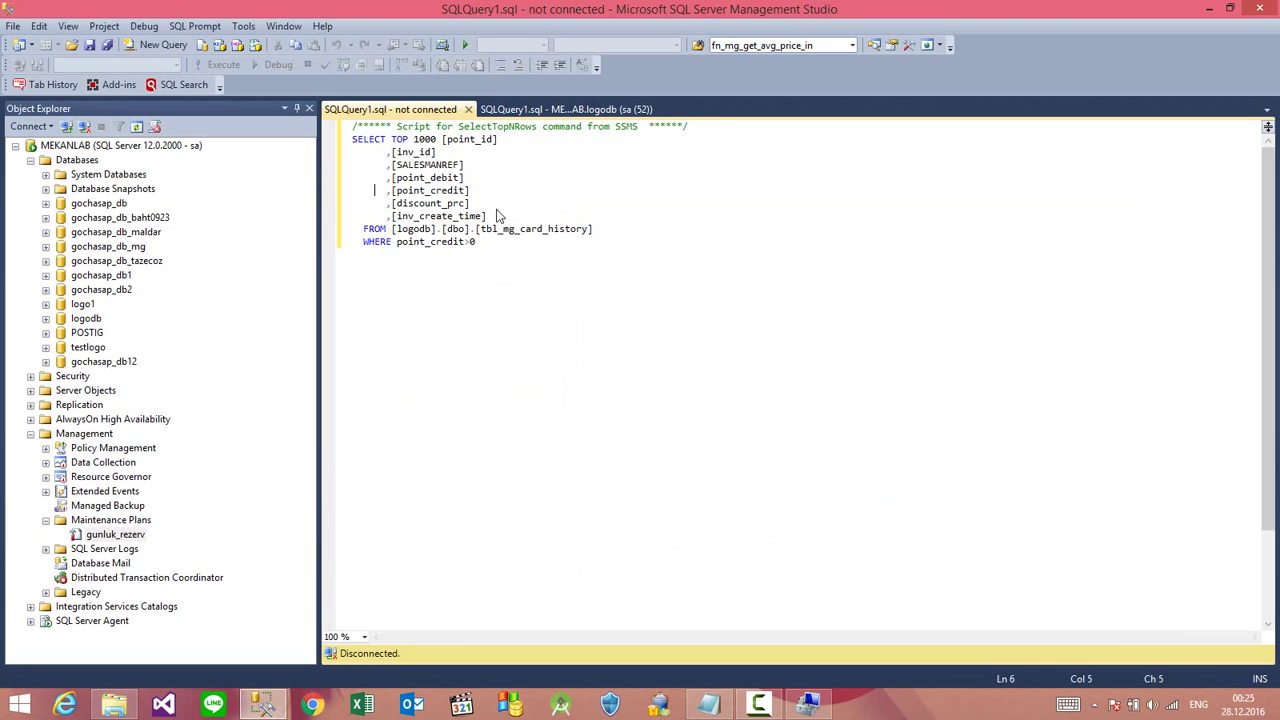
left_click(88, 528)
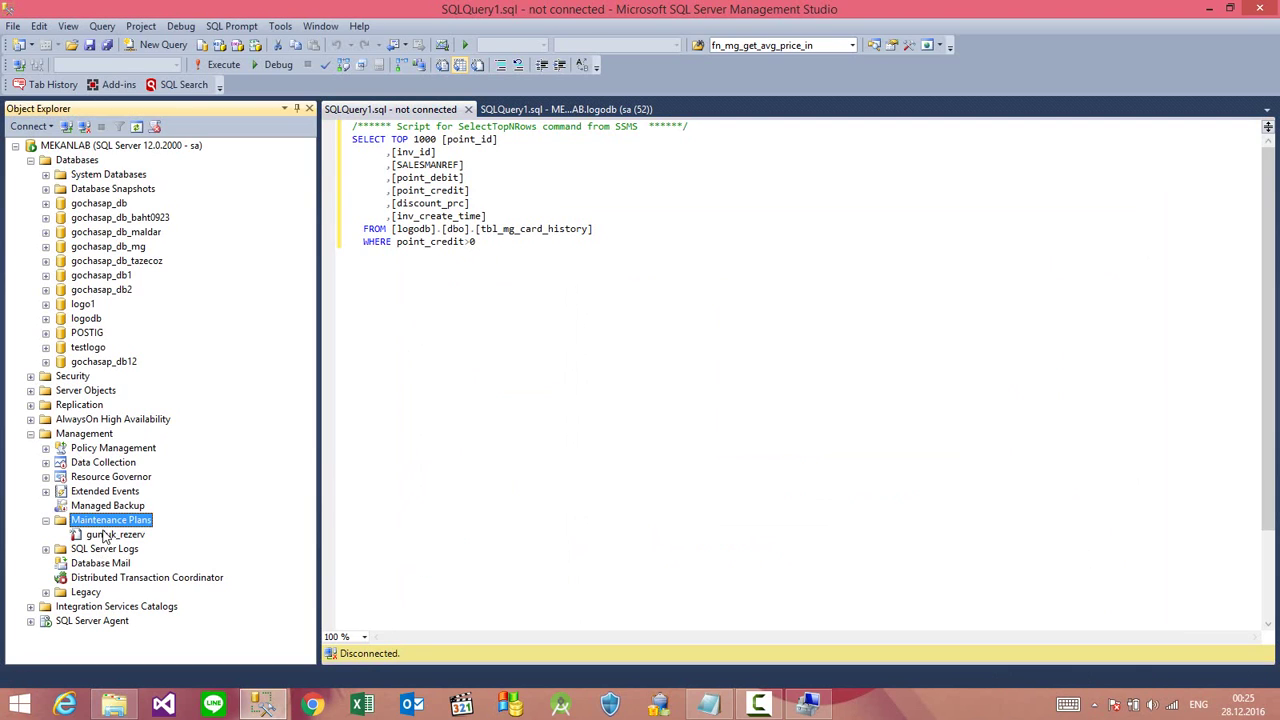
left_click(106, 537)
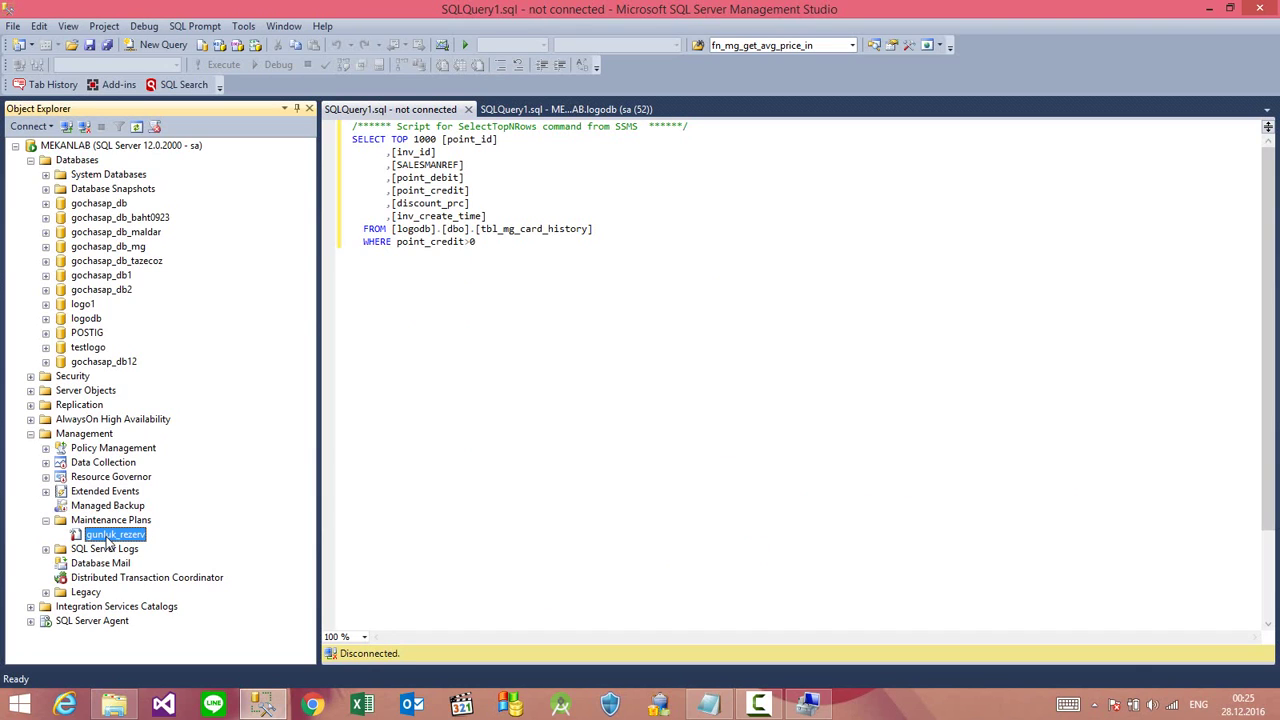
left_click(100, 522)
left_click(116, 537)
right_click(130, 540)
left_click(165, 552)
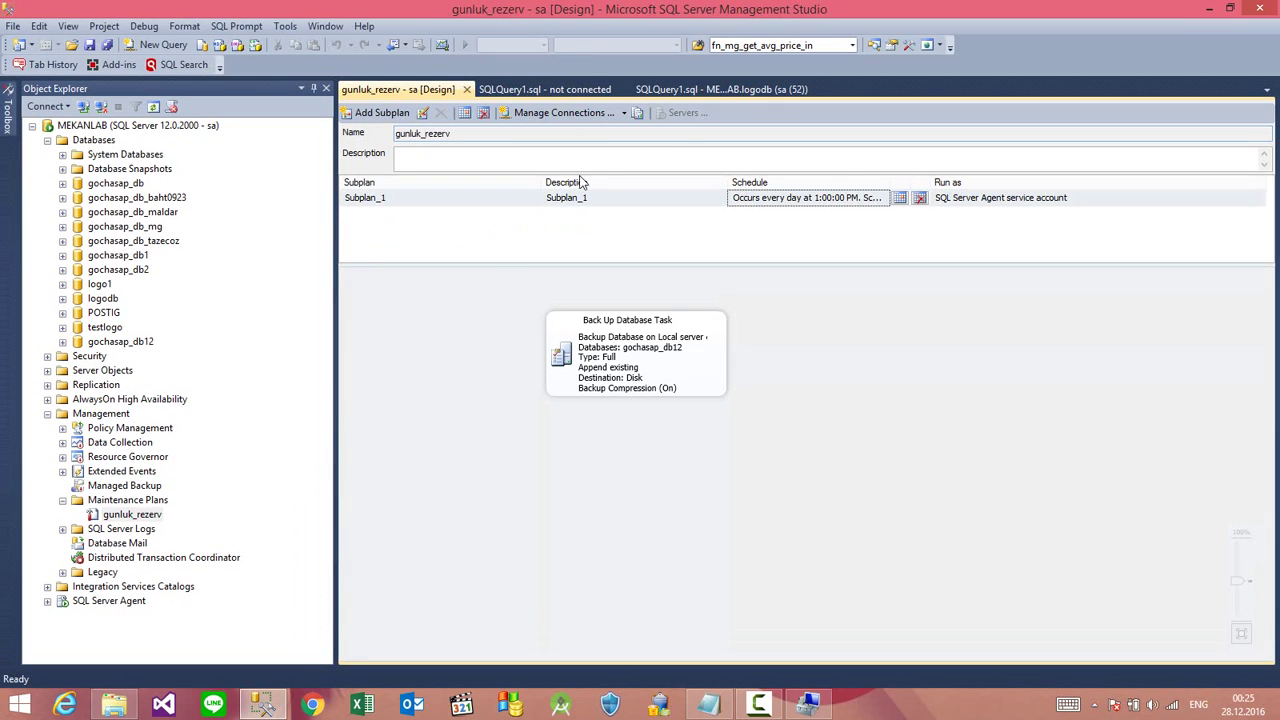
Try an hourly repeating daily frequency in the Subplan_1 schedule, examine its interval, start and end time fields, and cancel the schedule dialog
left_click(919, 197)
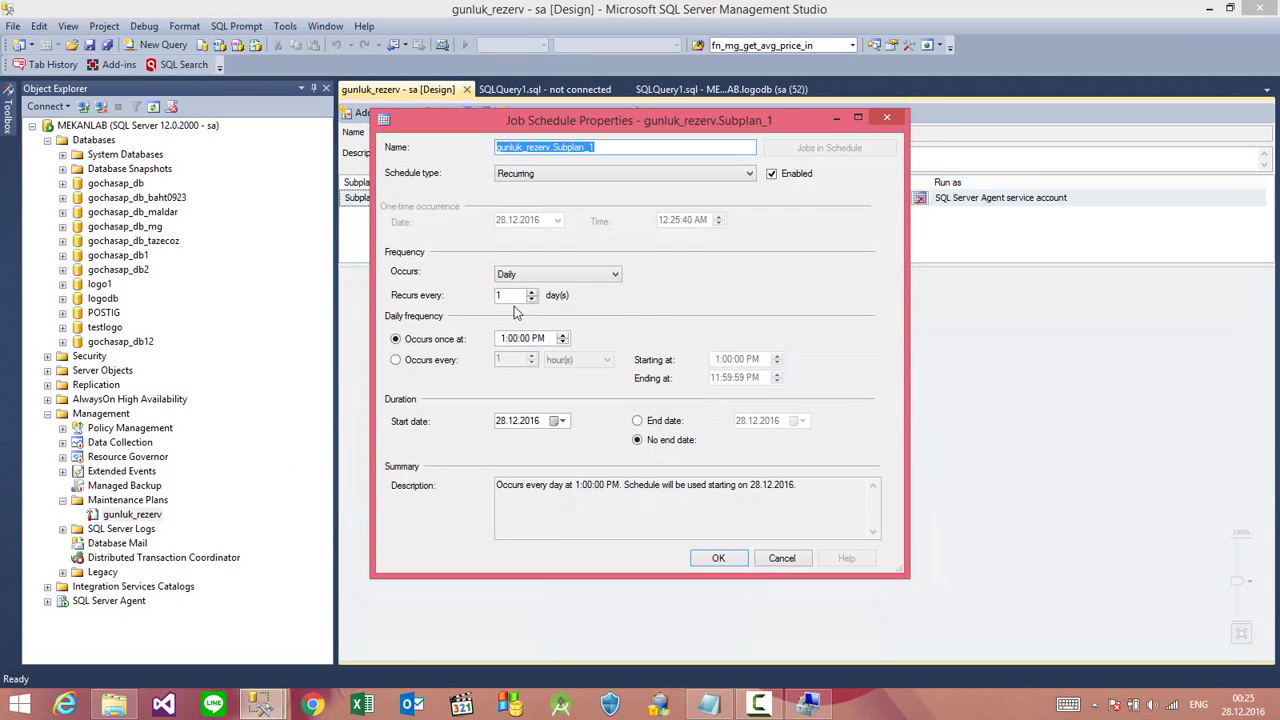
left_click(420, 366)
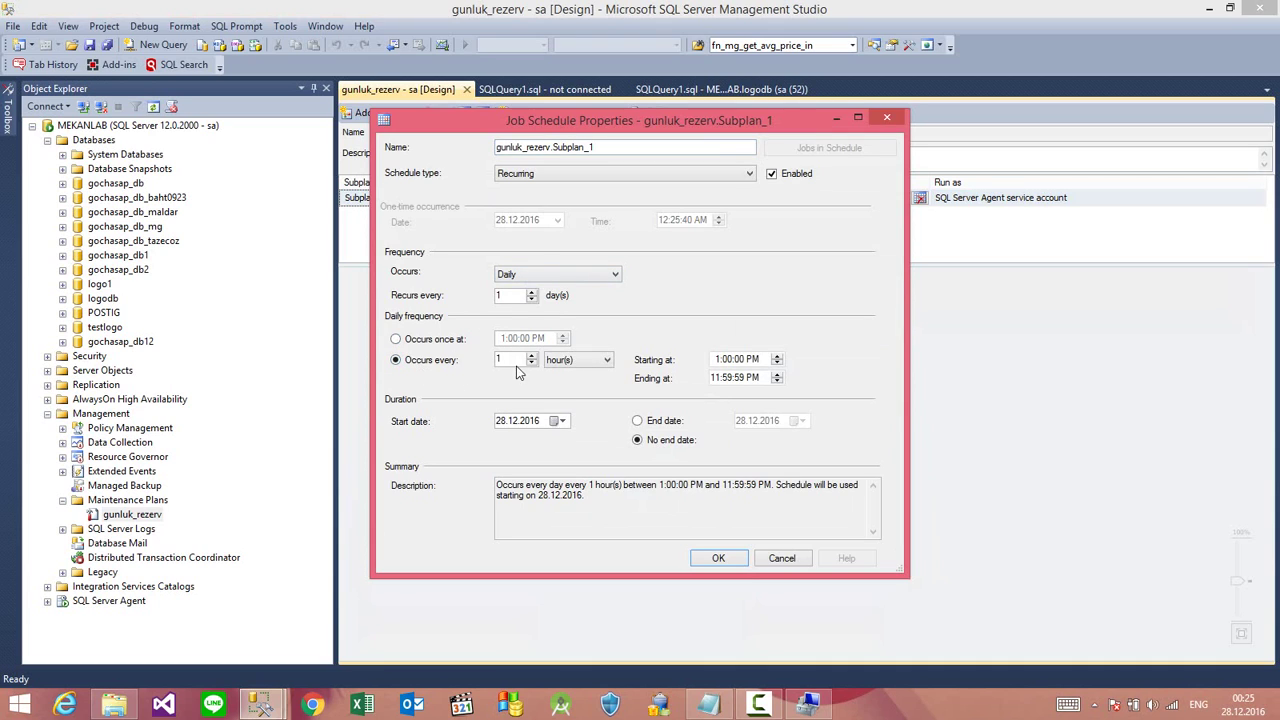
left_click(578, 362)
left_click(566, 362)
double_click(513, 360)
left_click(716, 360)
left_click(716, 379)
left_click(782, 558)
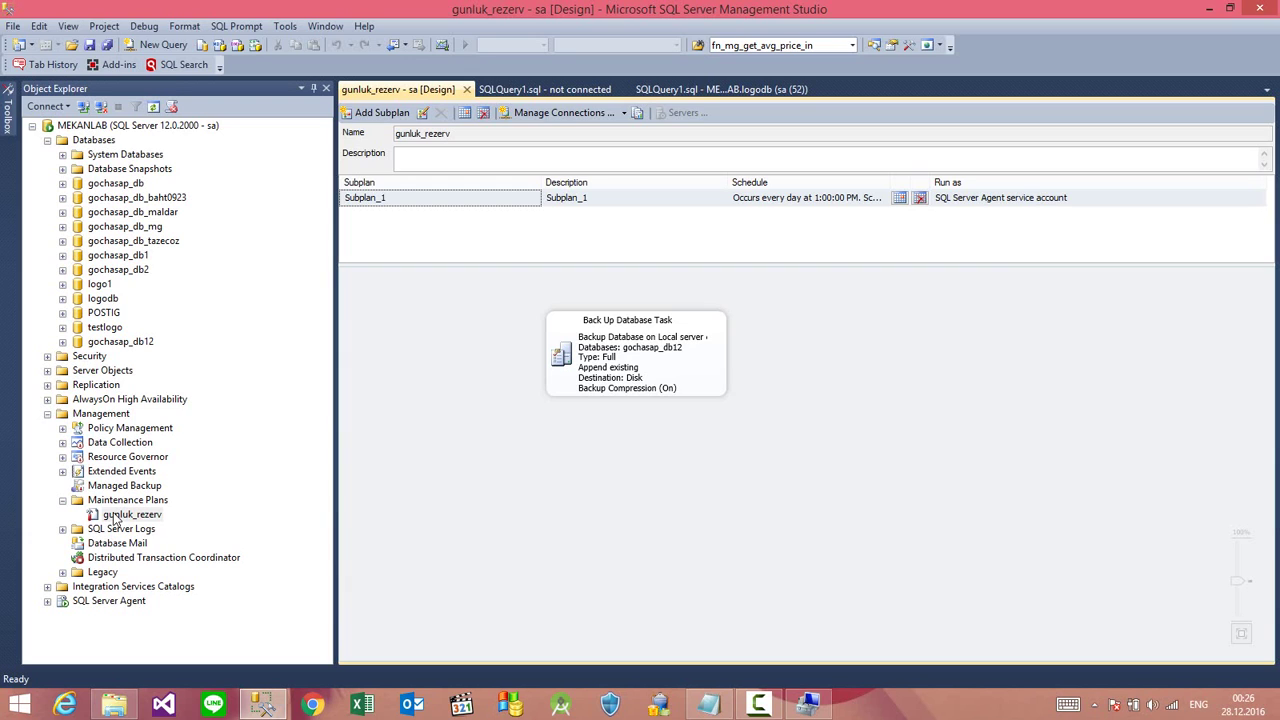
left_click(767, 711)
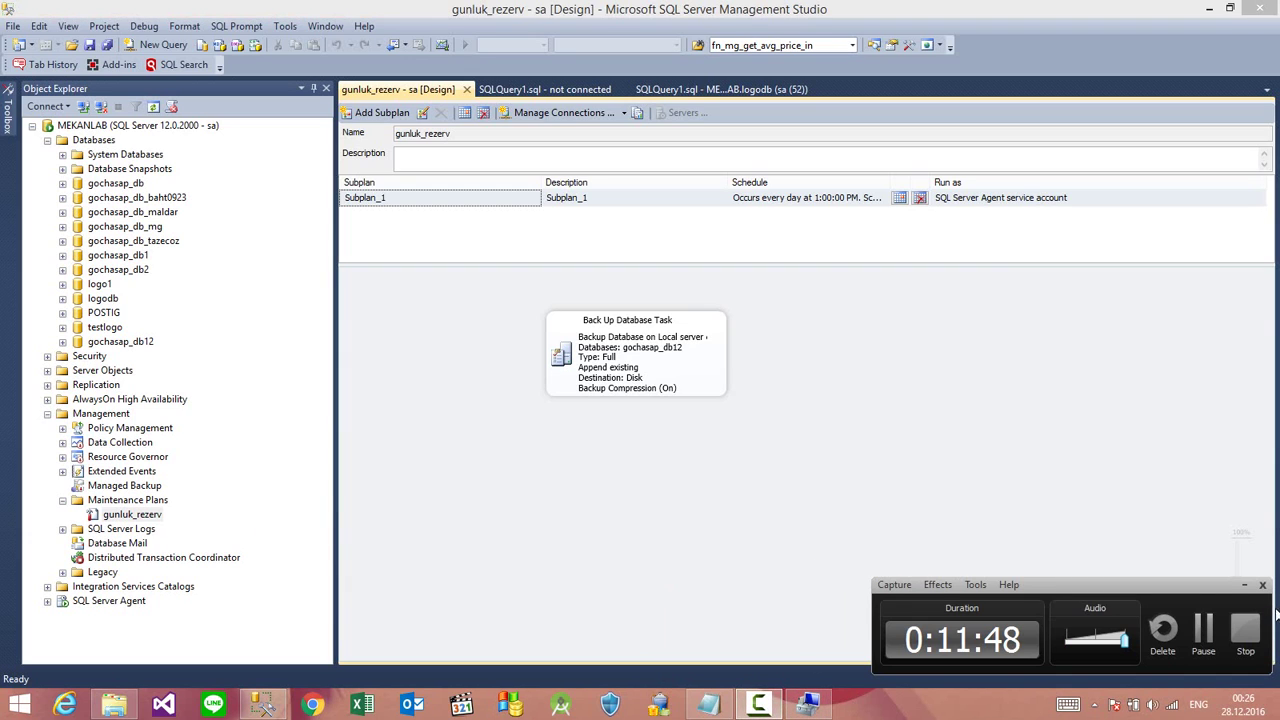